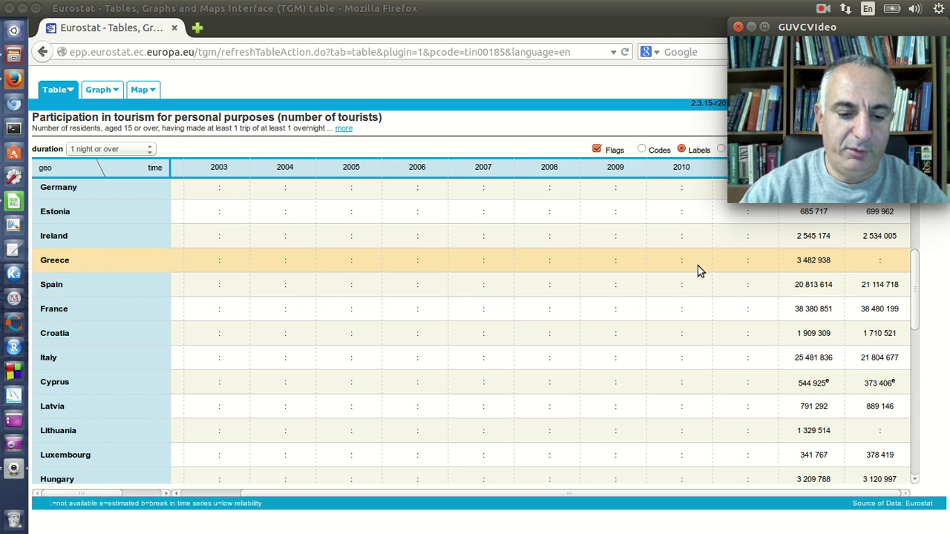
Switch from the Eurostat table in Firefox to the Tourists.ods sheet in LibreOffice Calc
left_click(7, 205)
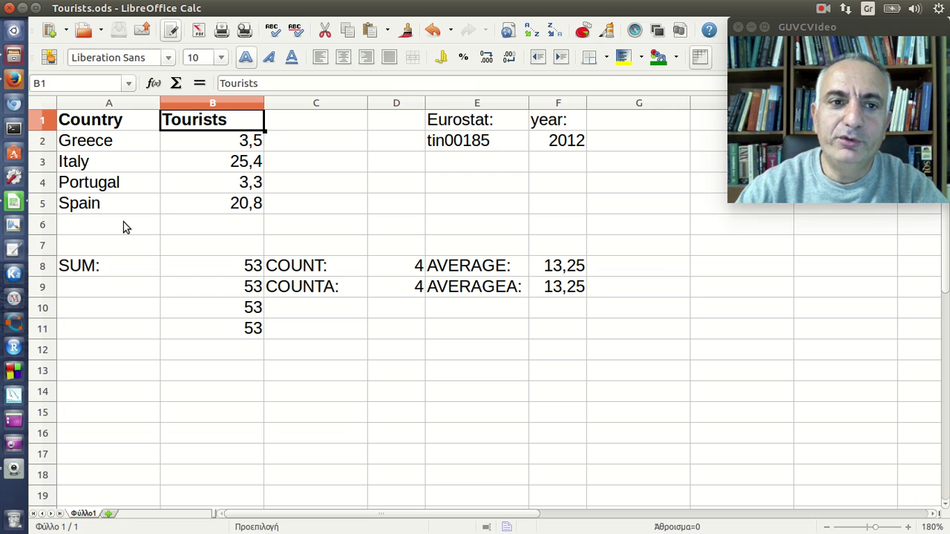
left_click_drag(245, 145, 235, 209)
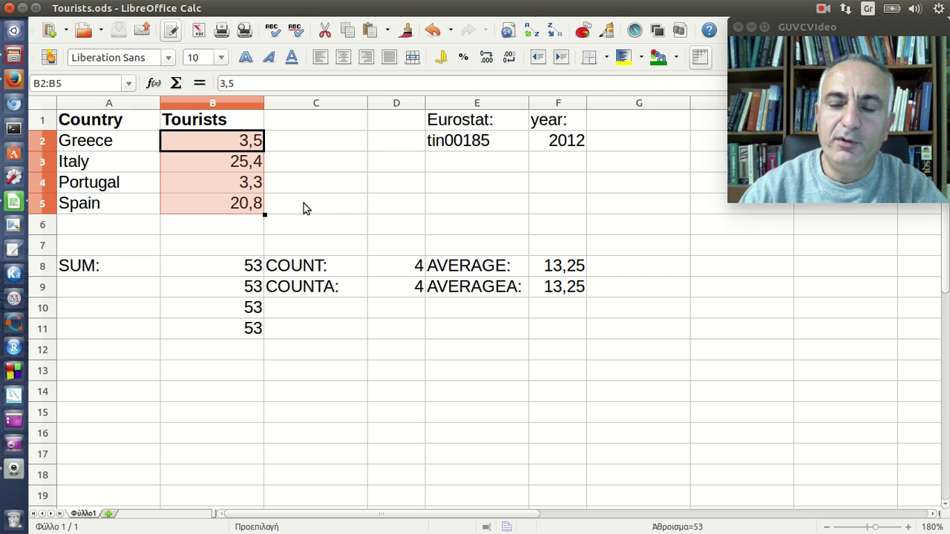
left_click(304, 203)
left_click(233, 208)
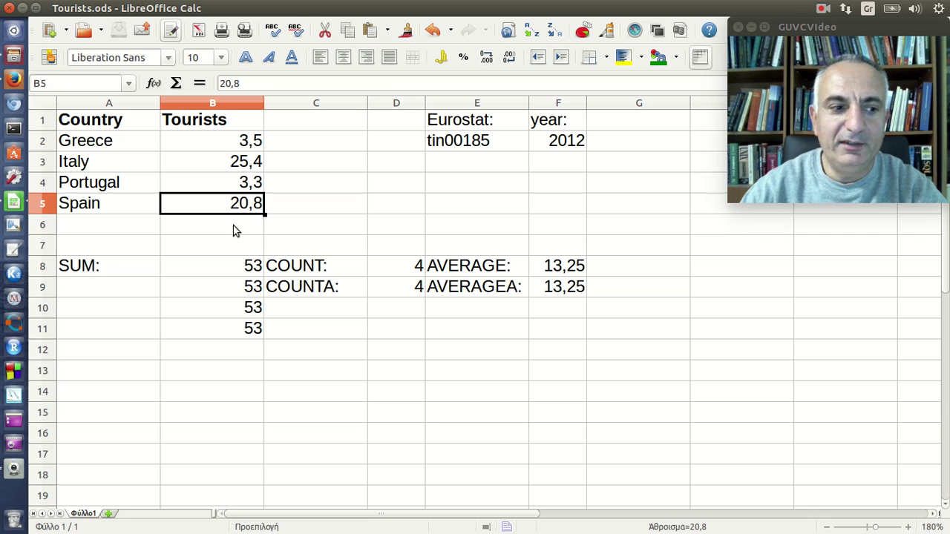
left_click(241, 271)
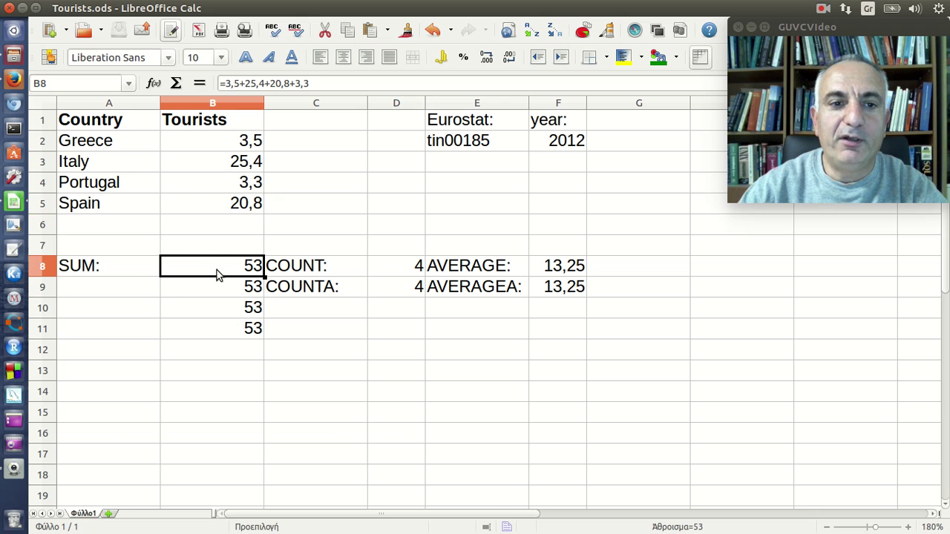
key("F2")
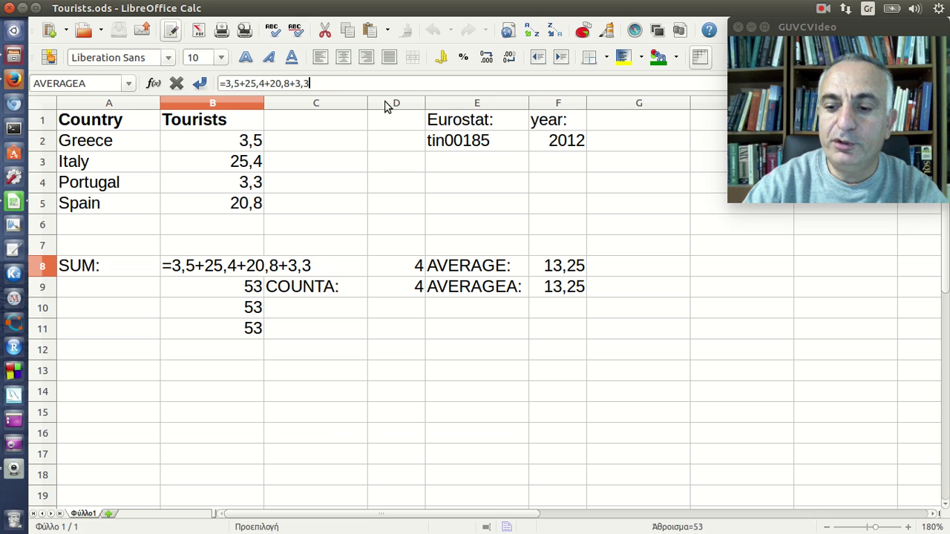
key("Return")
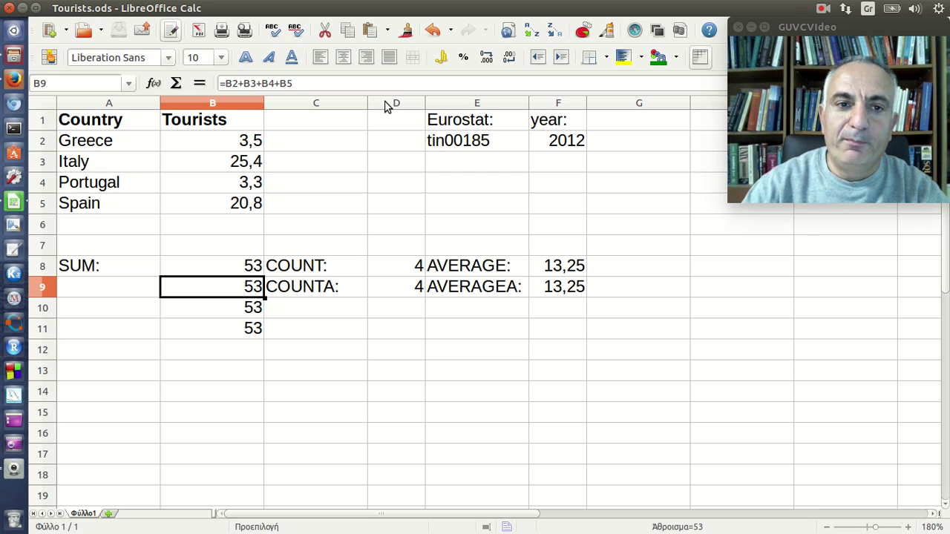
left_click(226, 148)
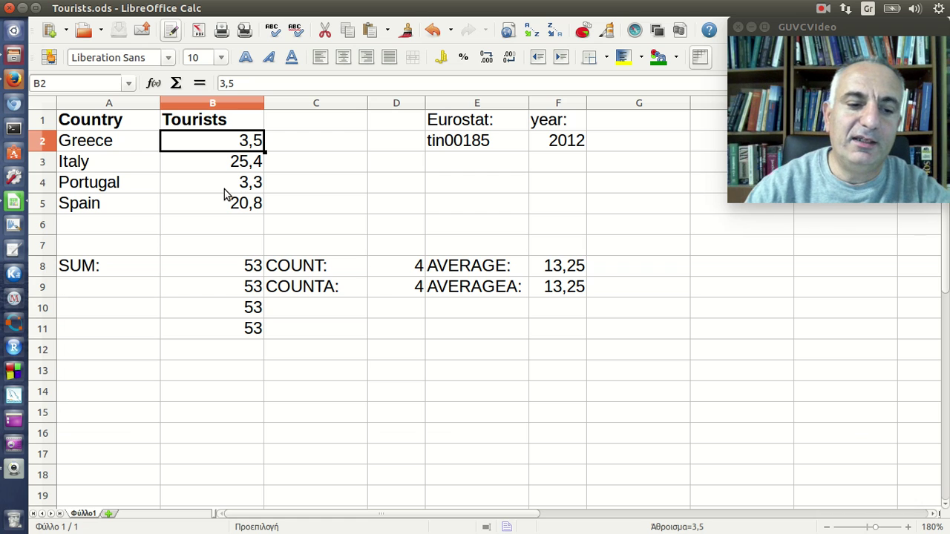
type("3")
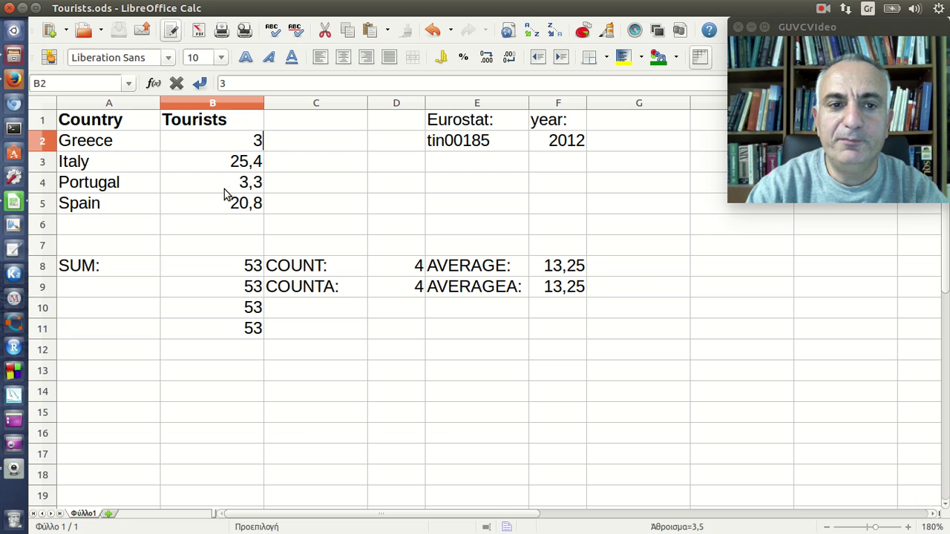
key("Return")
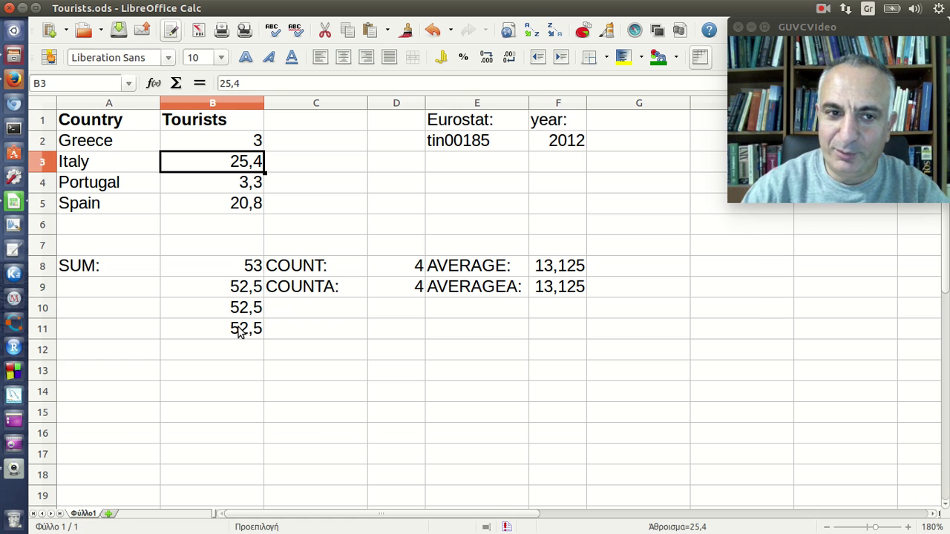
left_click(231, 275)
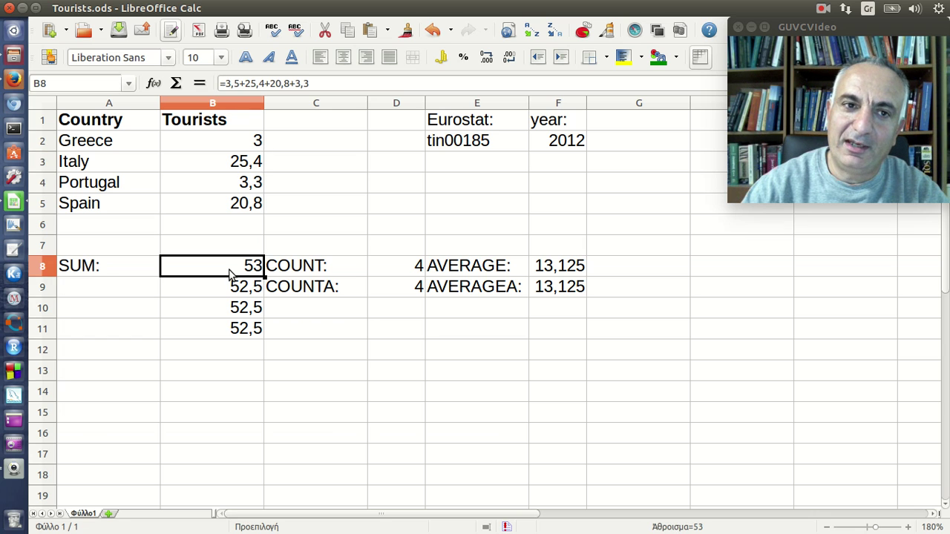
left_click(236, 84)
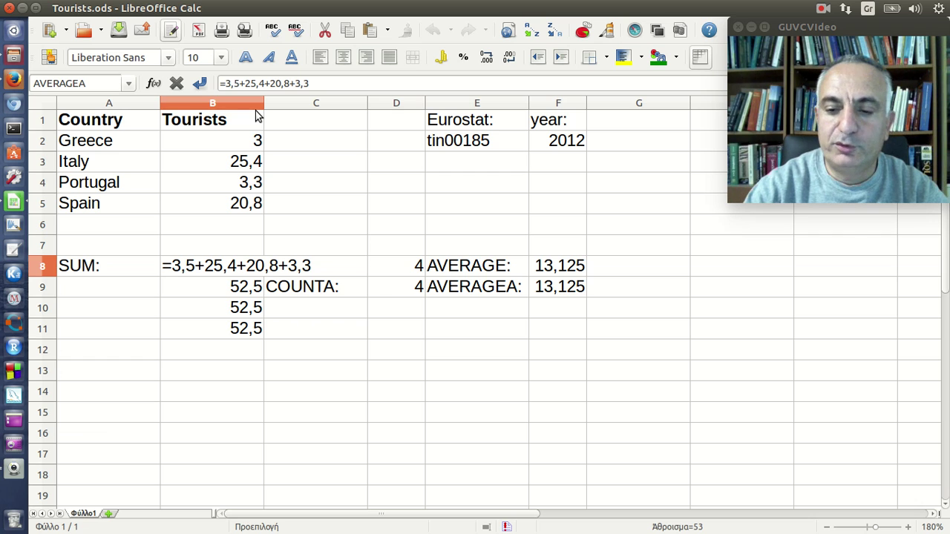
key("Return")
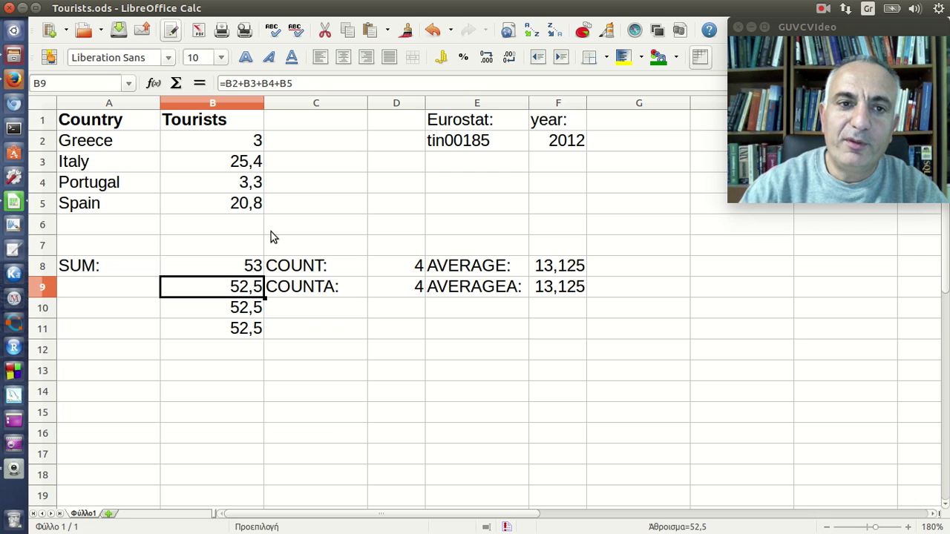
left_click(299, 84)
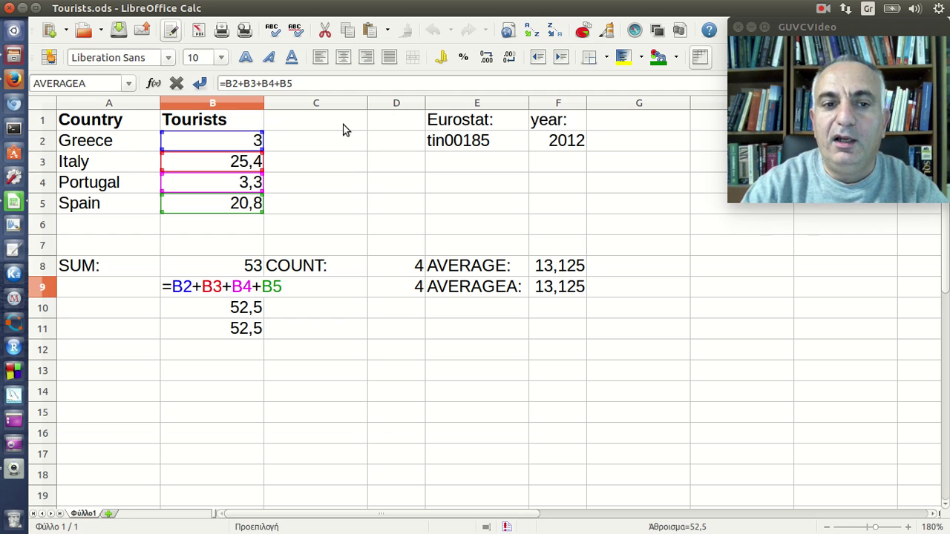
key("Return")
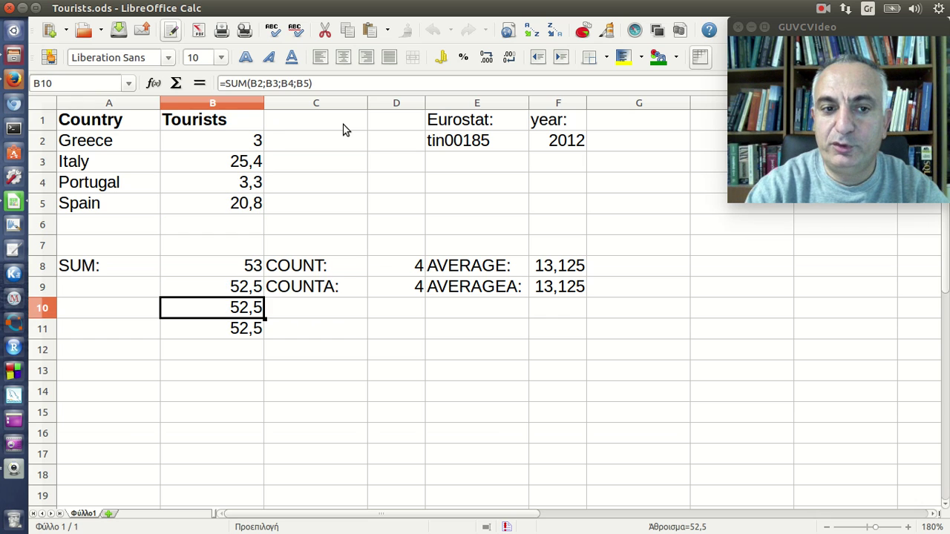
left_click(252, 141)
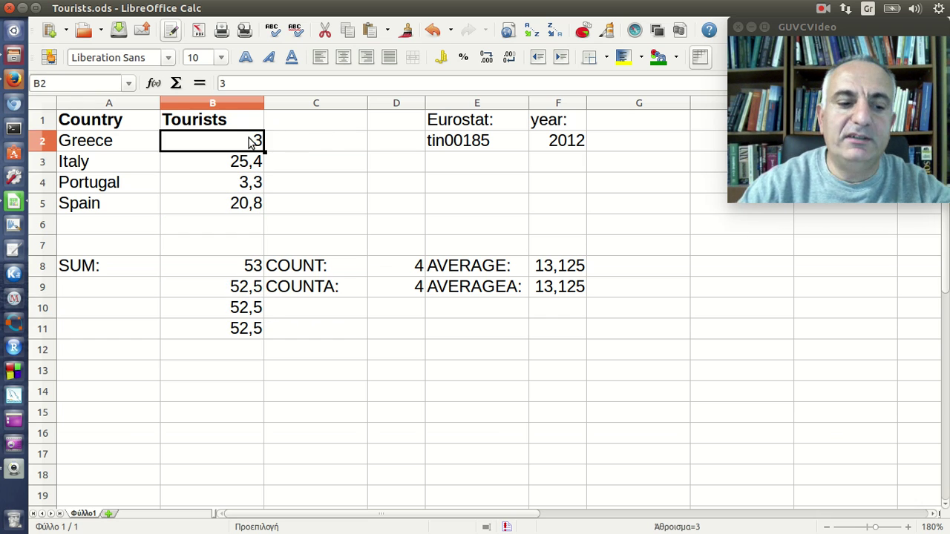
double_click(253, 141)
type(",5")
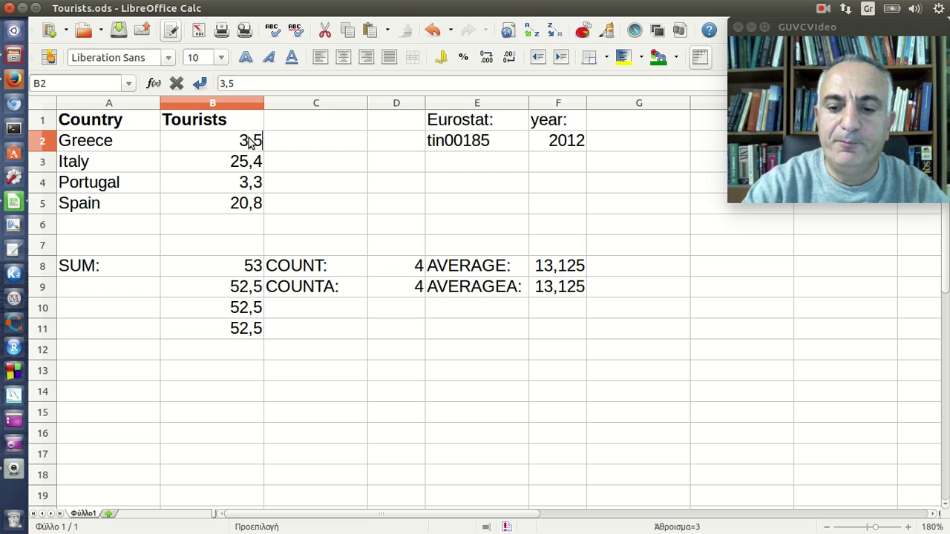
key("Return")
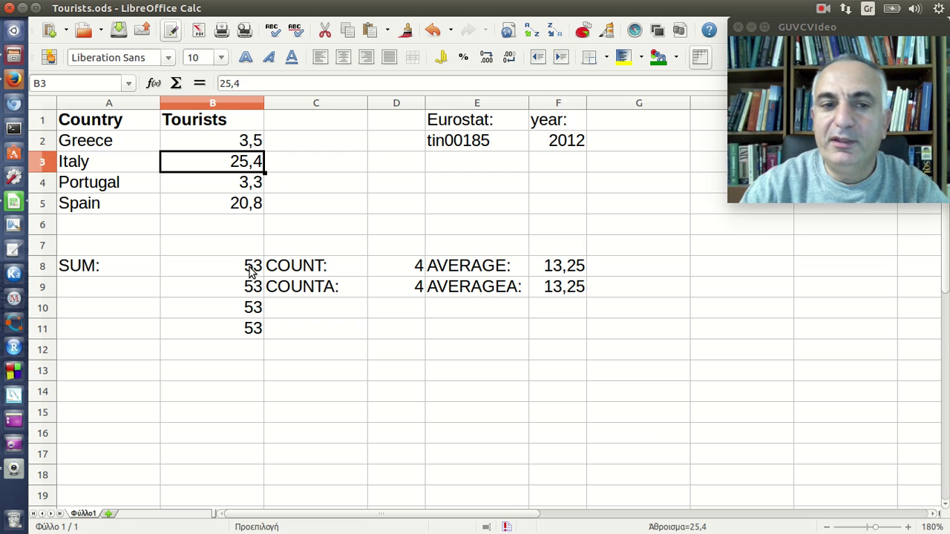
left_click(240, 288)
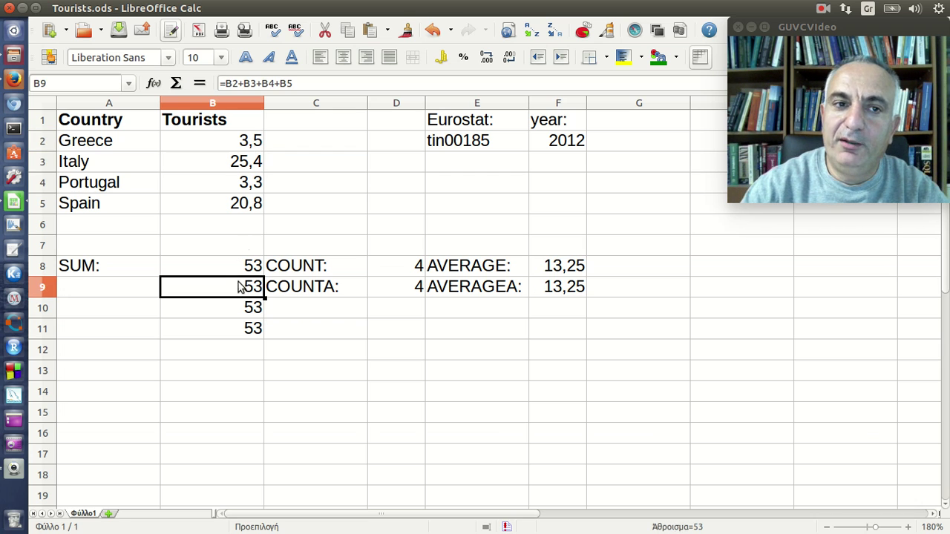
left_click(304, 84)
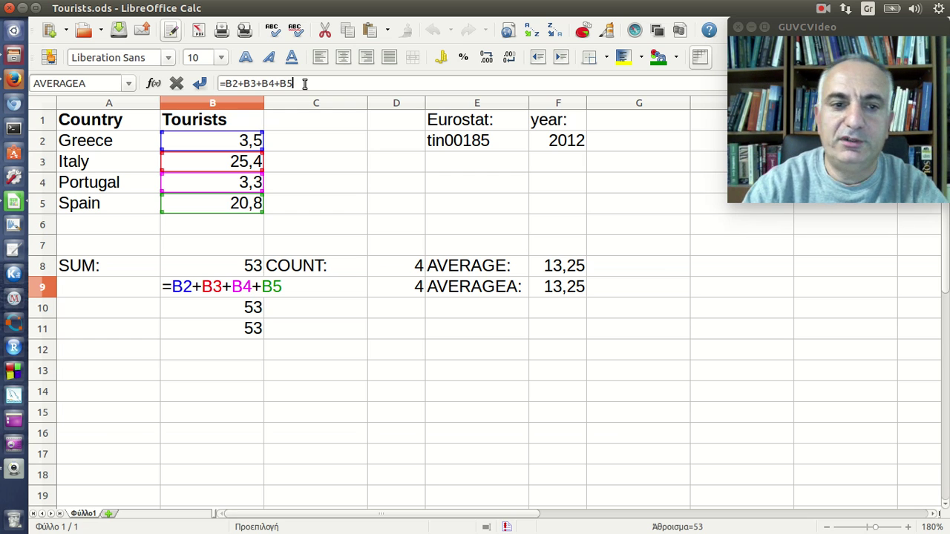
key("Return")
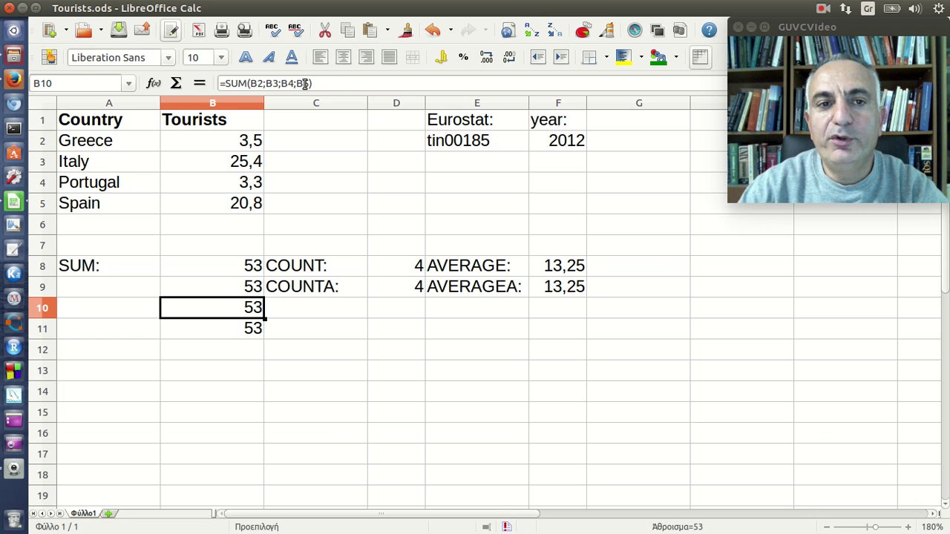
left_click(334, 83)
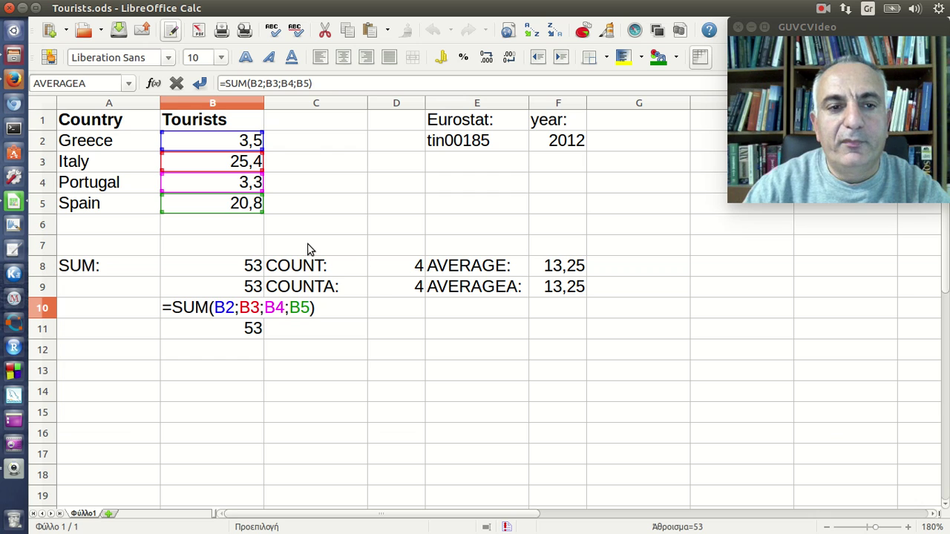
key("Return")
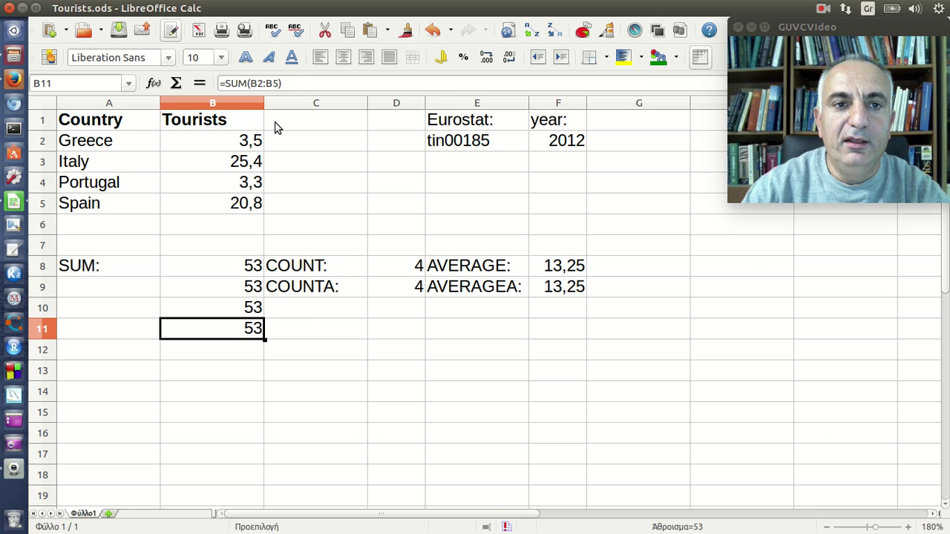
Enter =SUM(B2:B5) in B11 so it totals 53
left_click(294, 84)
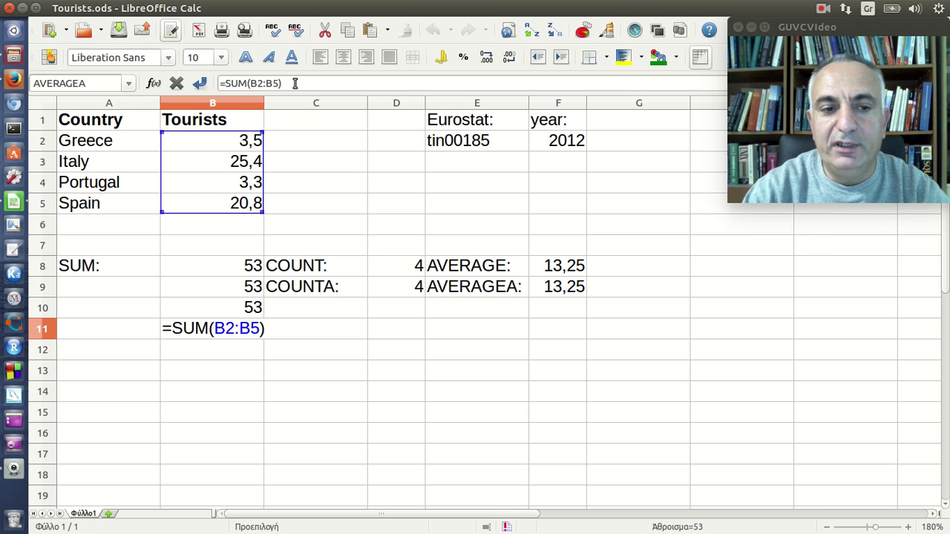
key("Return")
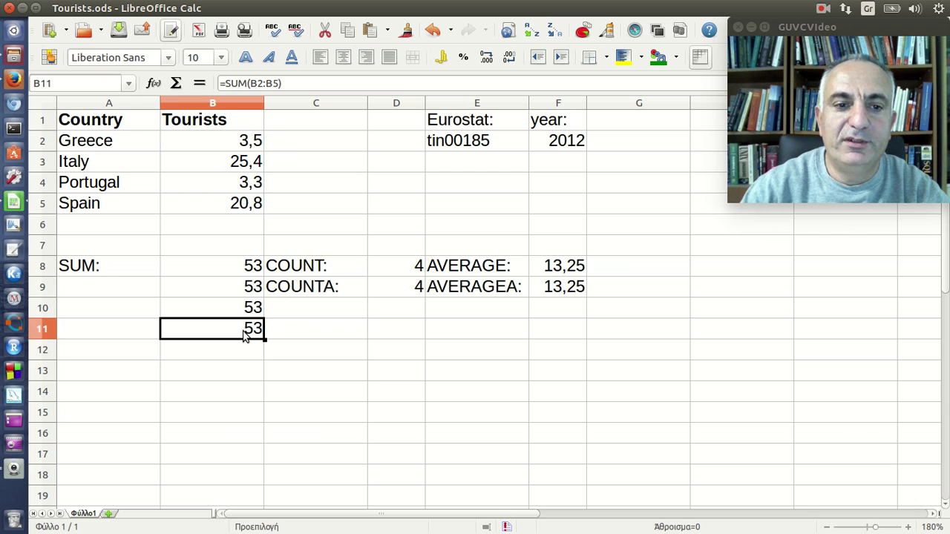
left_click(256, 325)
left_click(286, 86)
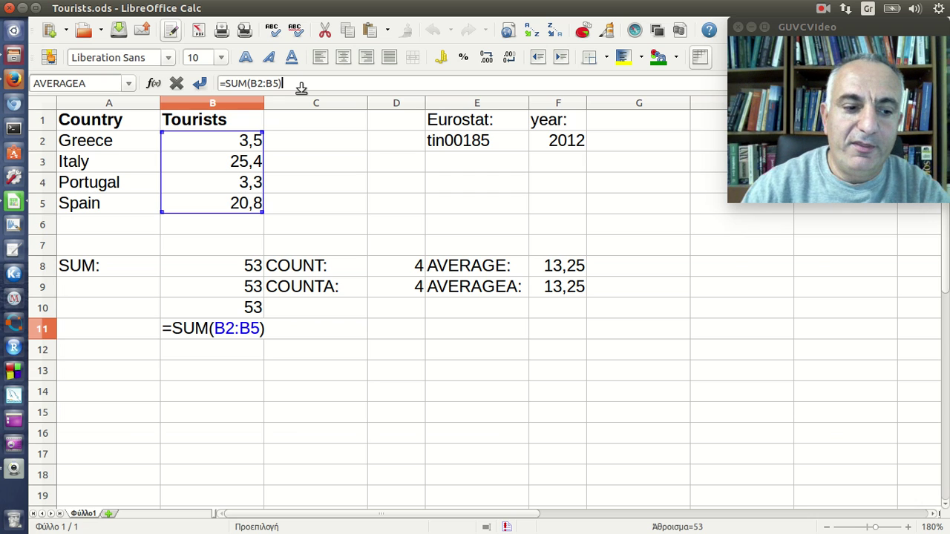
key("Return")
Compare B10's cell-by-cell sum with B11's SUM(B2:B5) range formula, leaving both unchanged
left_click(249, 308)
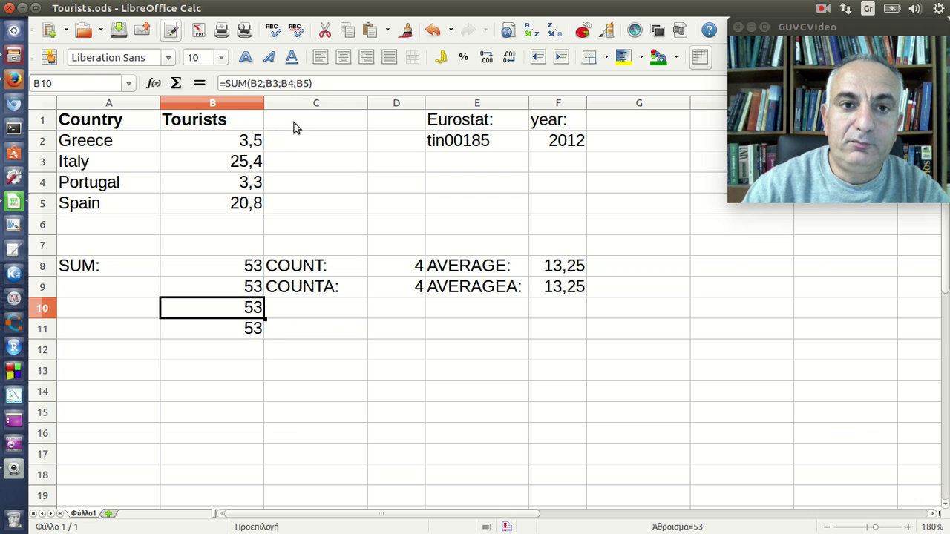
left_click(325, 84)
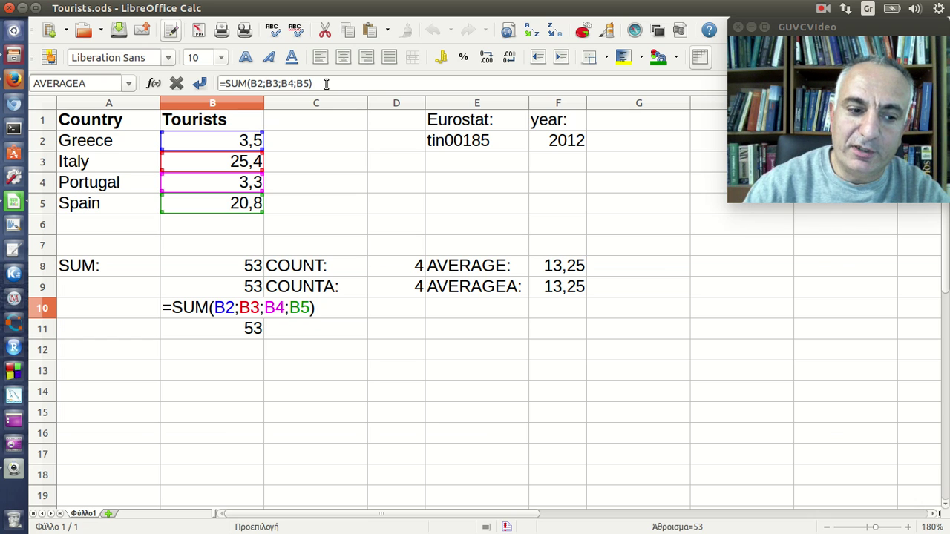
key("Escape")
left_click(249, 334)
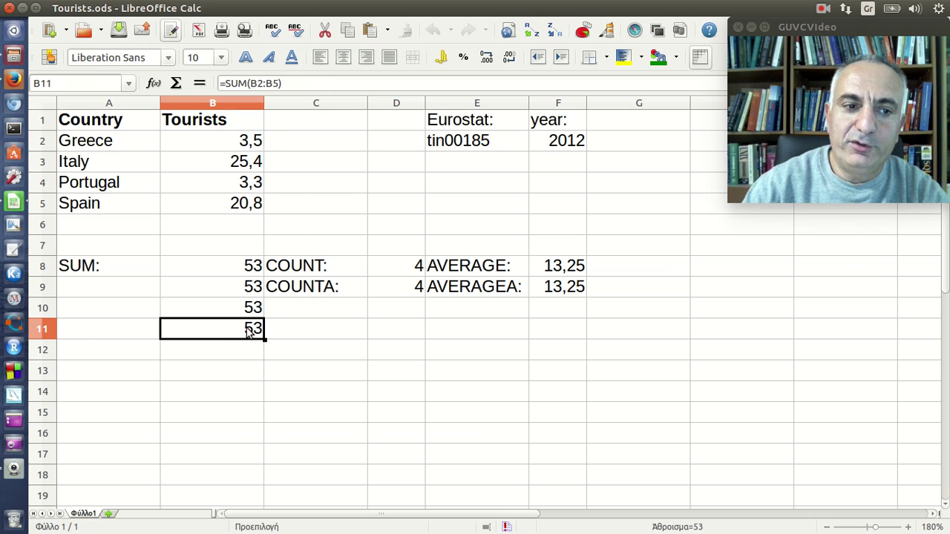
left_click(295, 82)
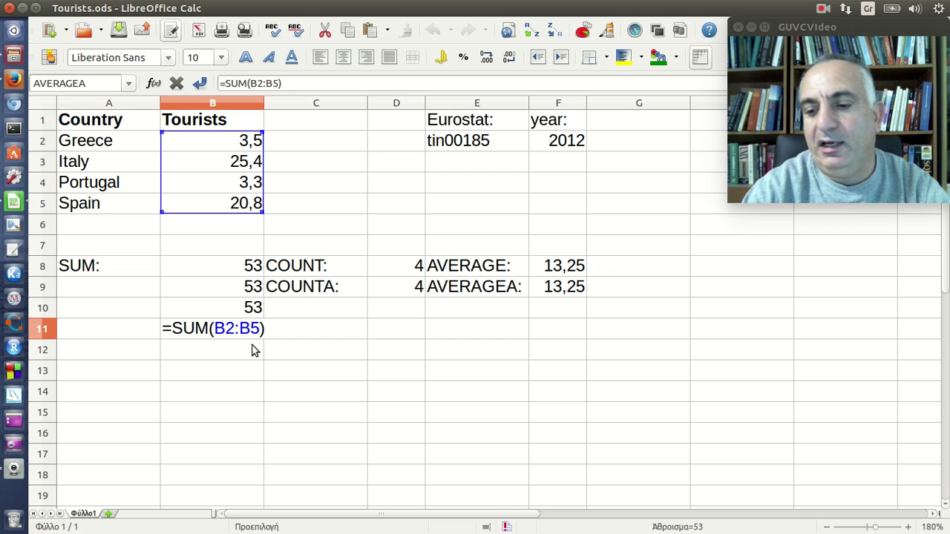
key("Return")
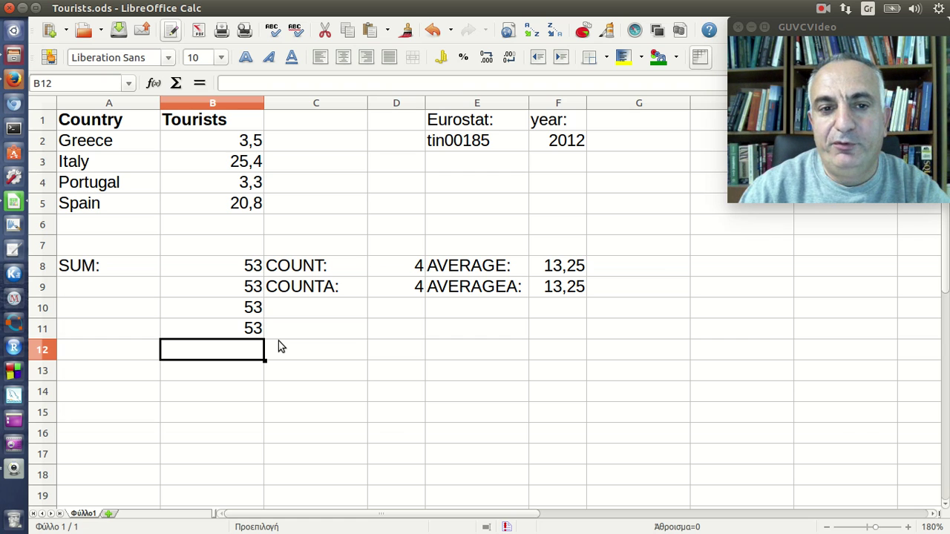
left_click(376, 273)
left_click(300, 83)
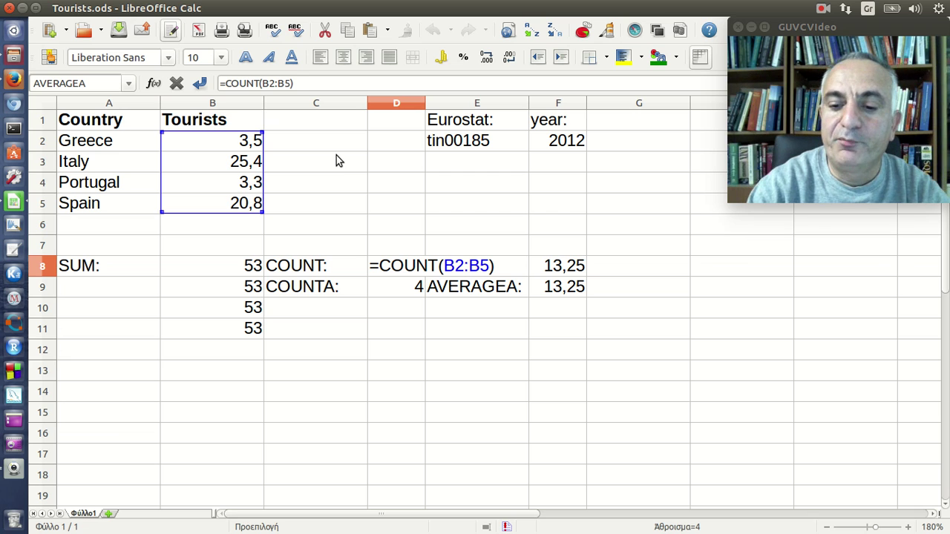
key("Return")
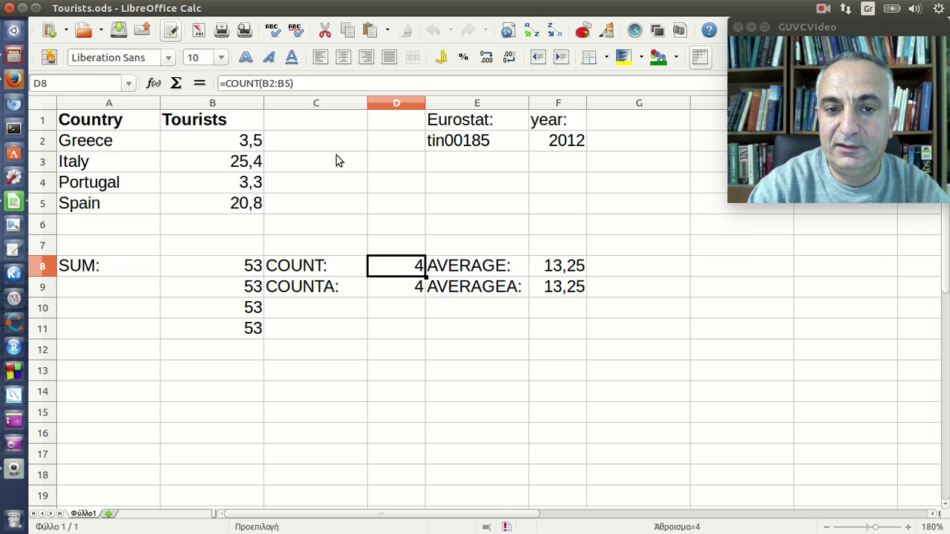
key("Right")
key("Right")
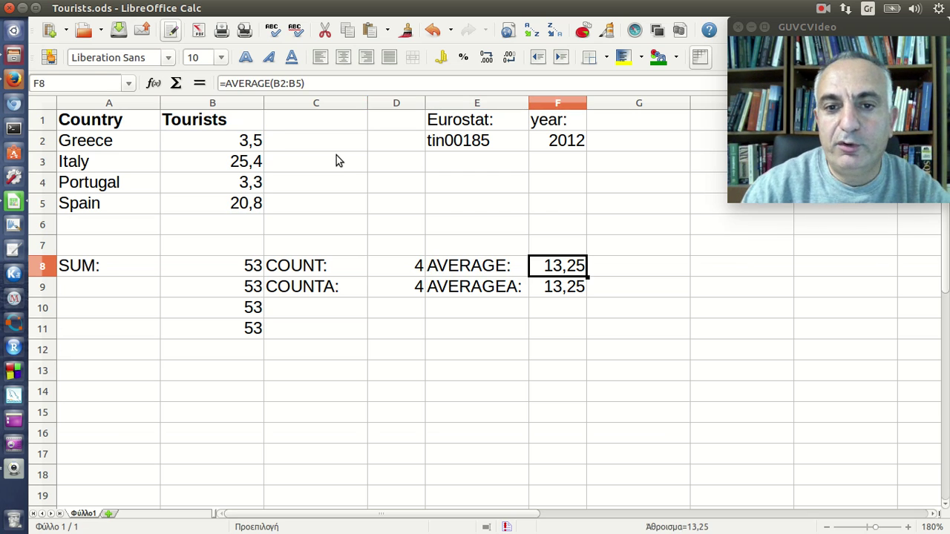
left_click(313, 84)
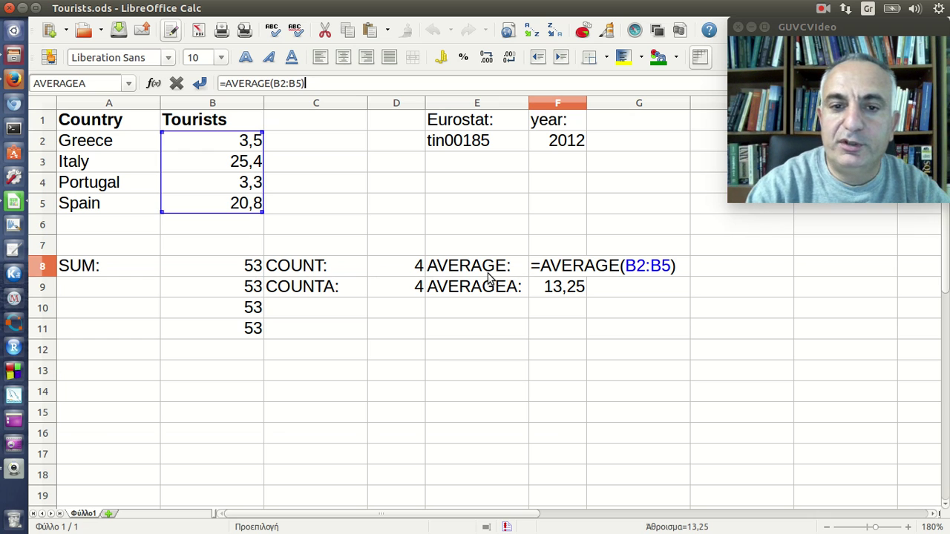
key("Return")
key("Up")
key("Right")
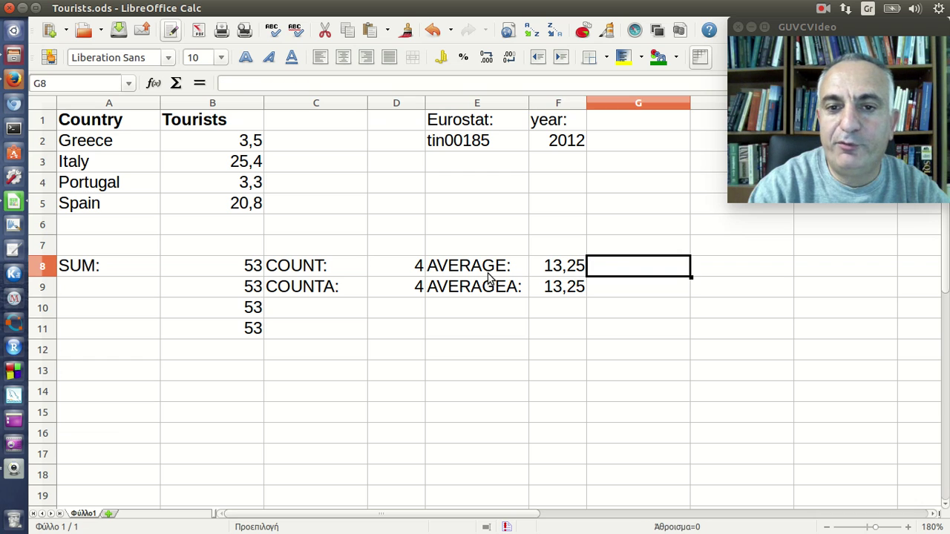
Enter =B8/D8 in G8, dividing the sum by the count to get 13,25
type("=")
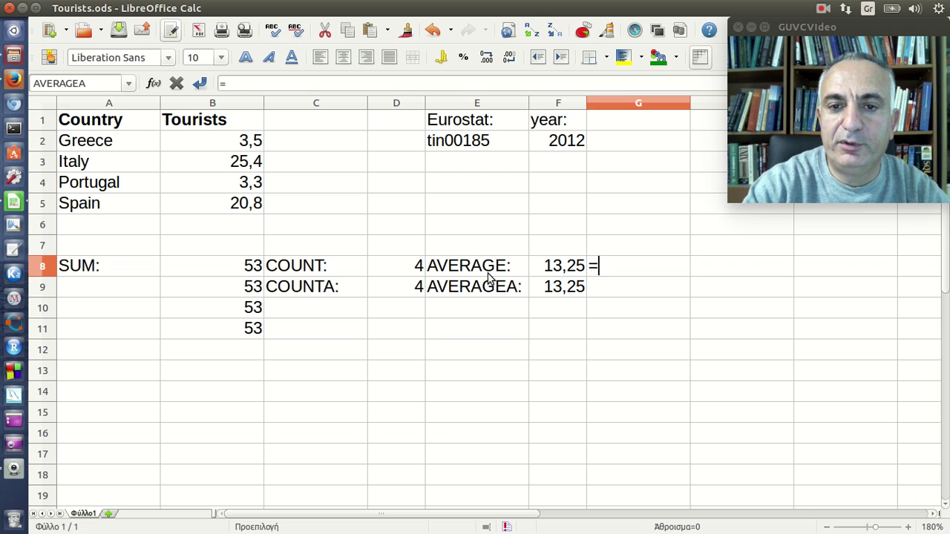
left_click(232, 274)
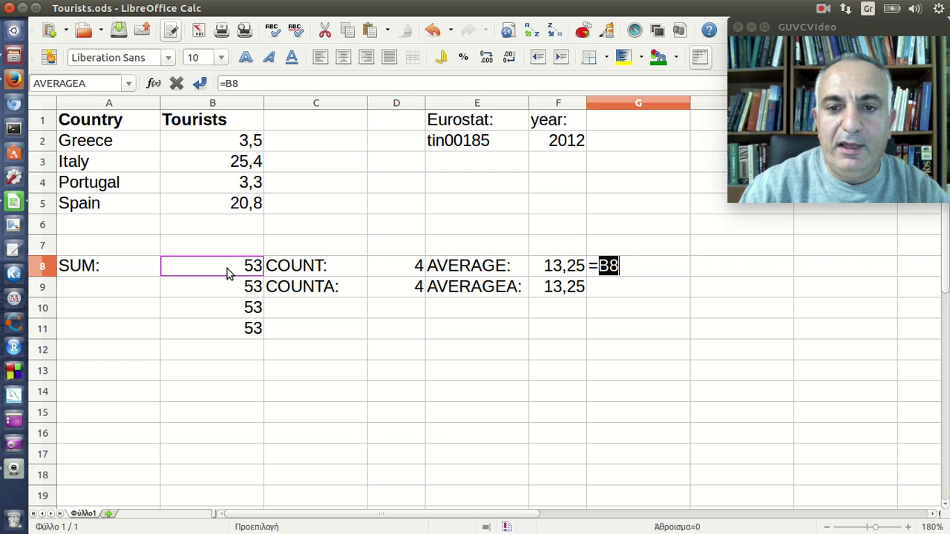
type("/")
left_click(407, 273)
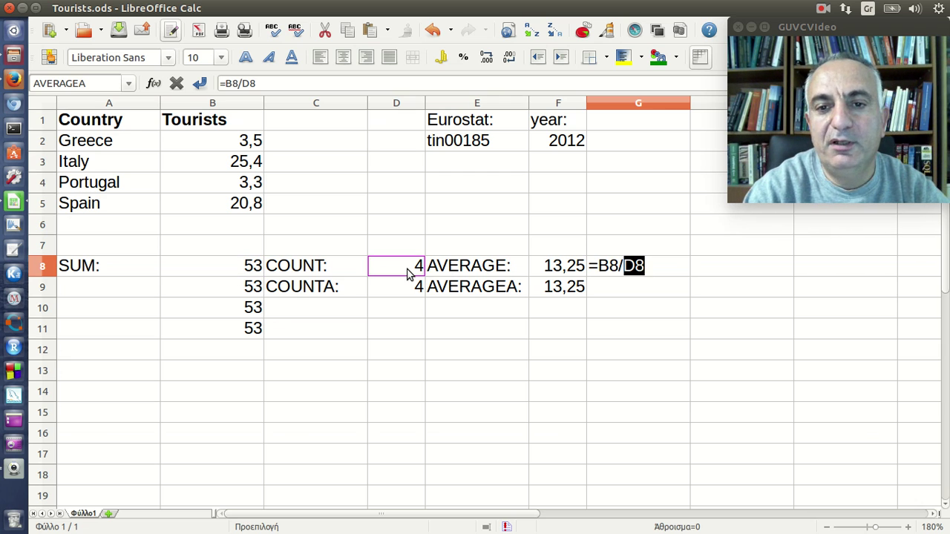
key("Return")
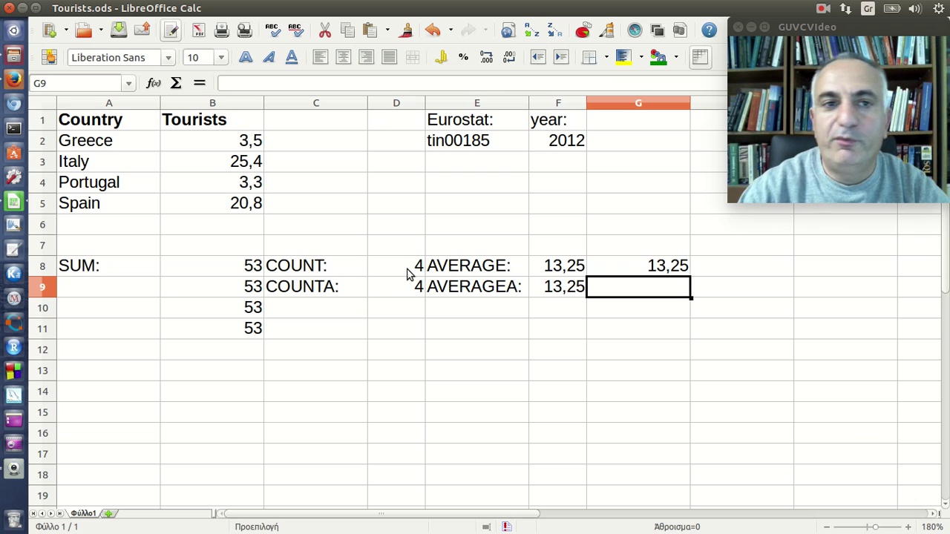
Reopen G8's formula to show it references B8 and D8
left_click(617, 273)
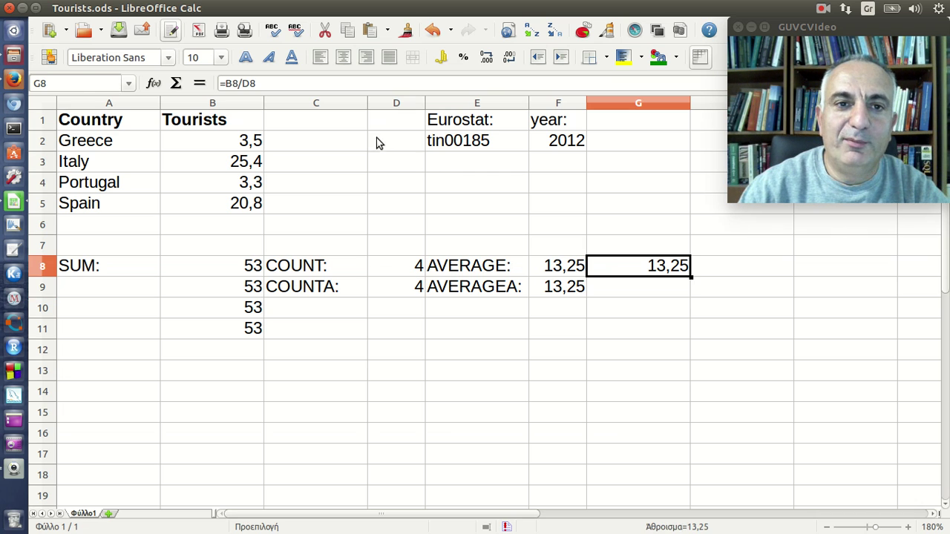
left_click(356, 85)
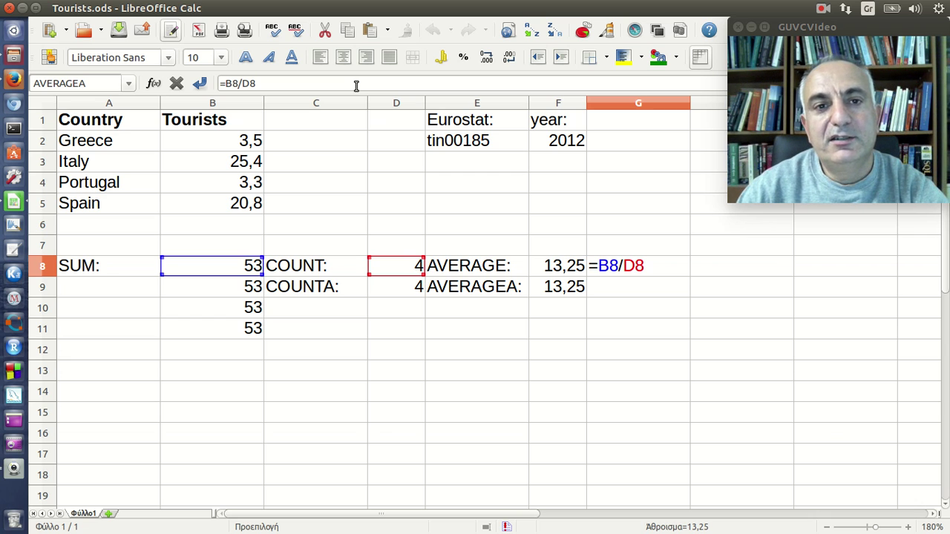
key("Return")
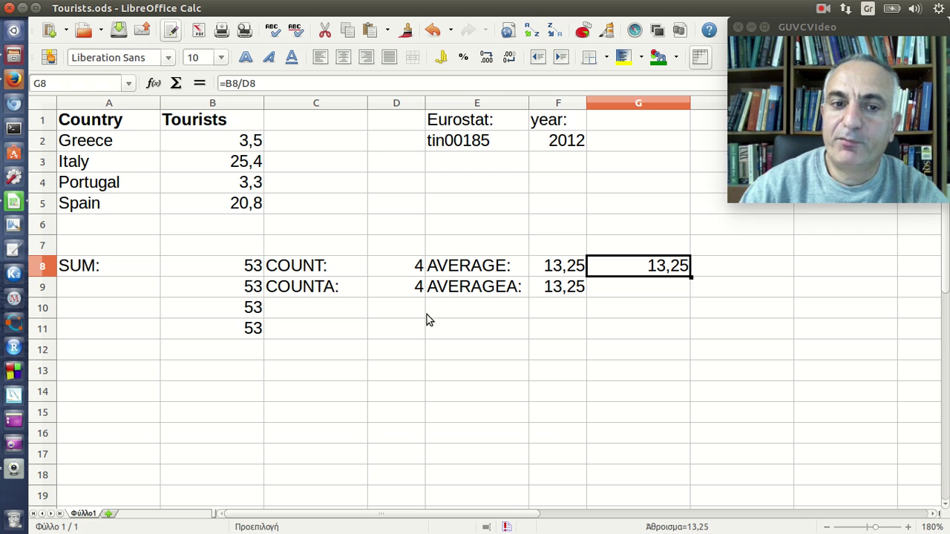
left_click(311, 295)
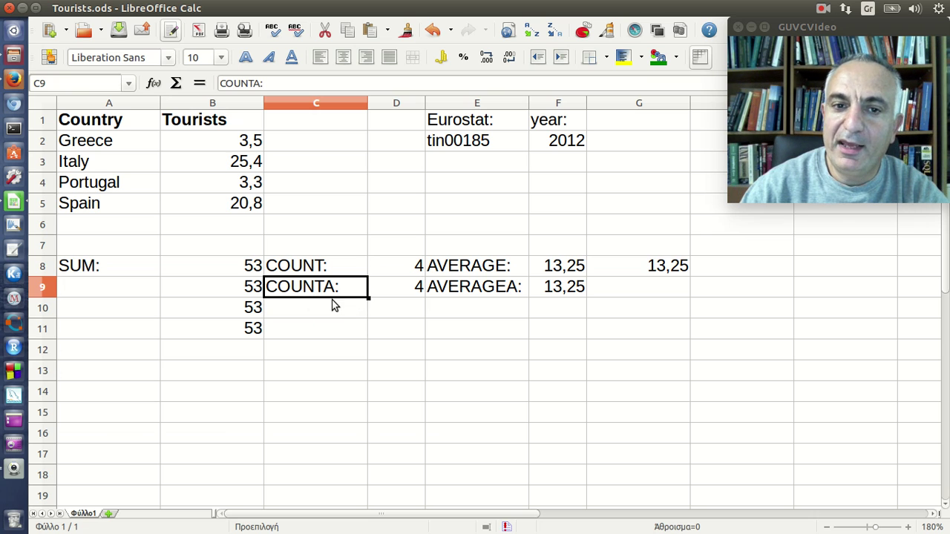
left_click(505, 296)
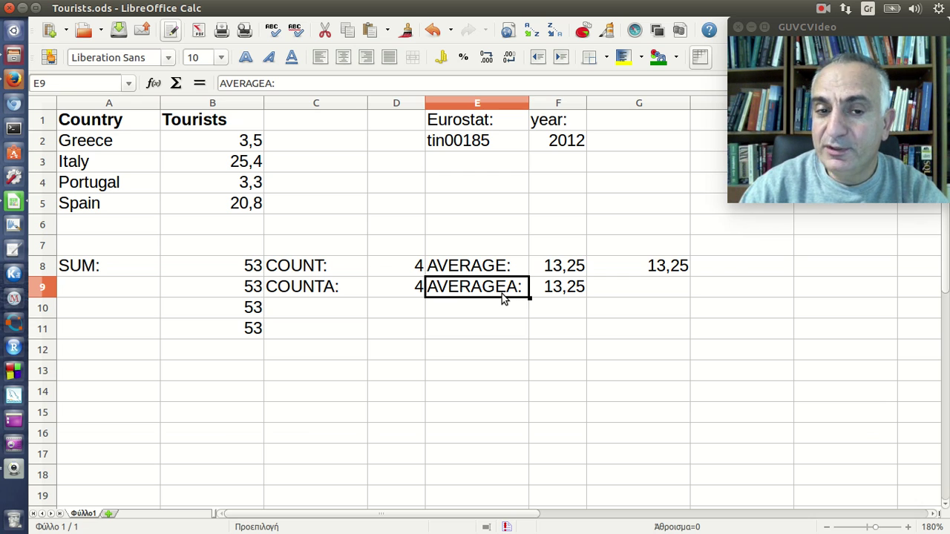
left_click(395, 292)
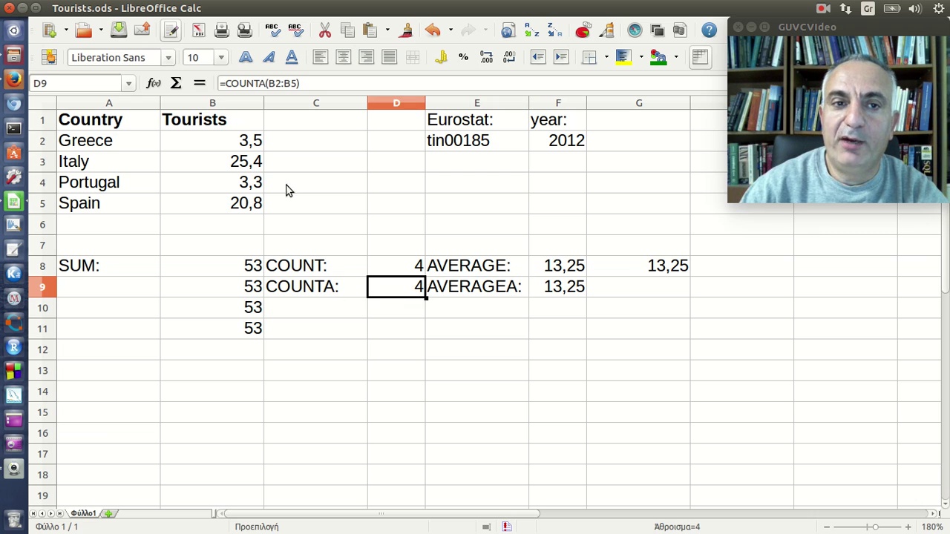
left_click(314, 83)
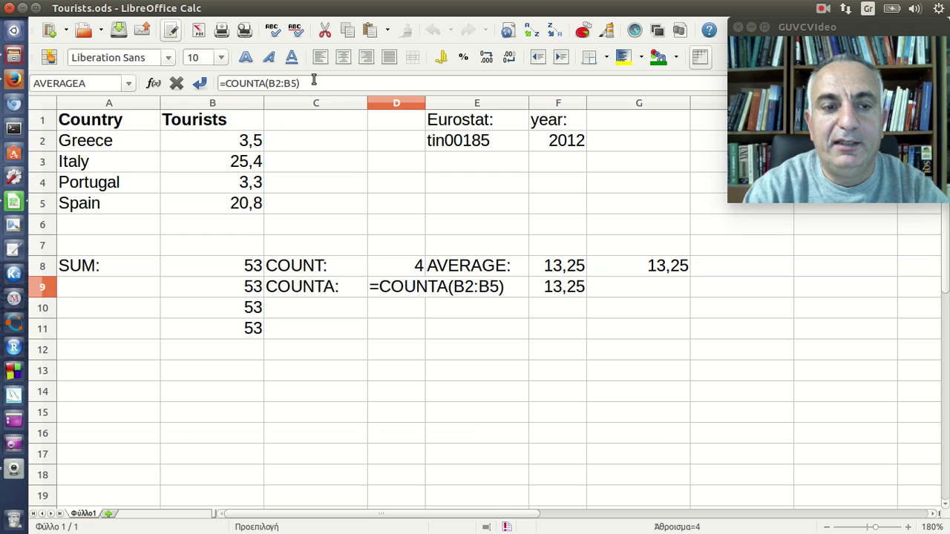
key("Return")
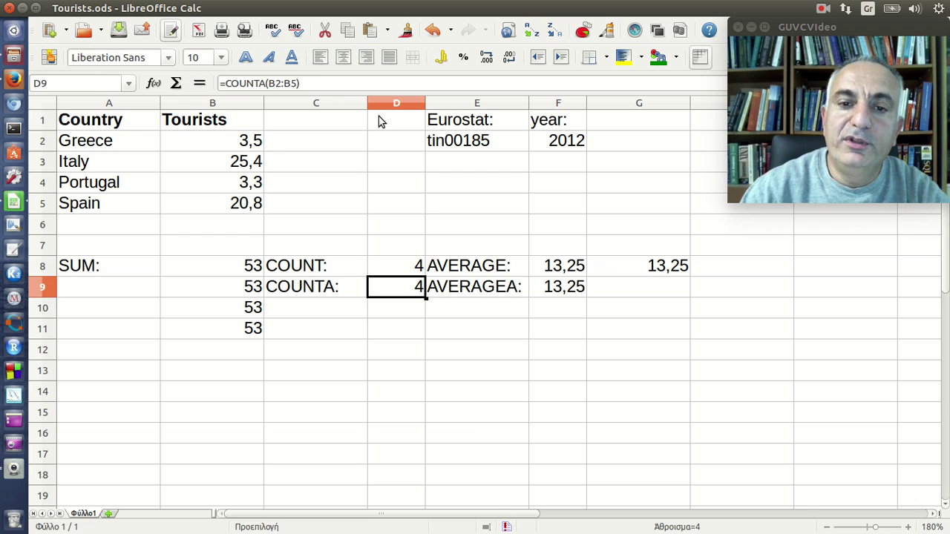
left_click(564, 295)
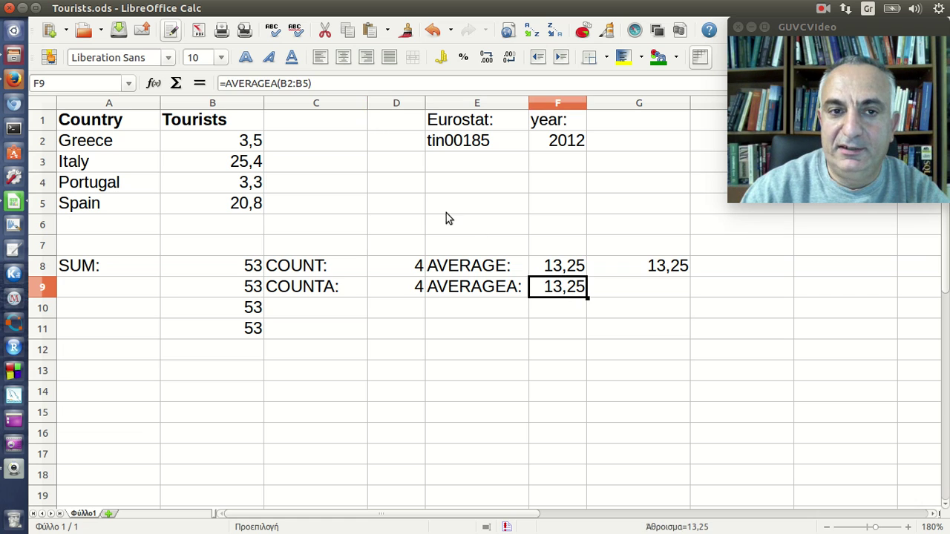
left_click(331, 84)
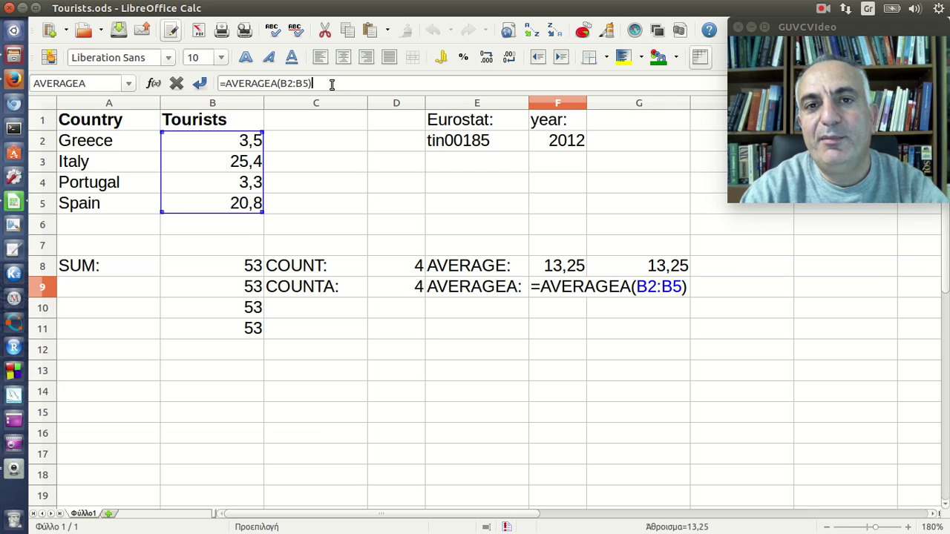
key("Return")
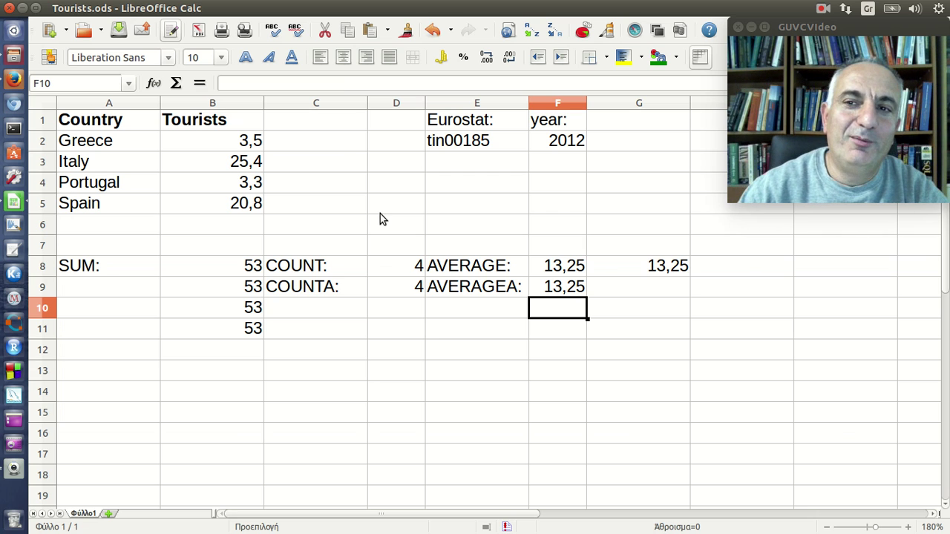
left_click(395, 271)
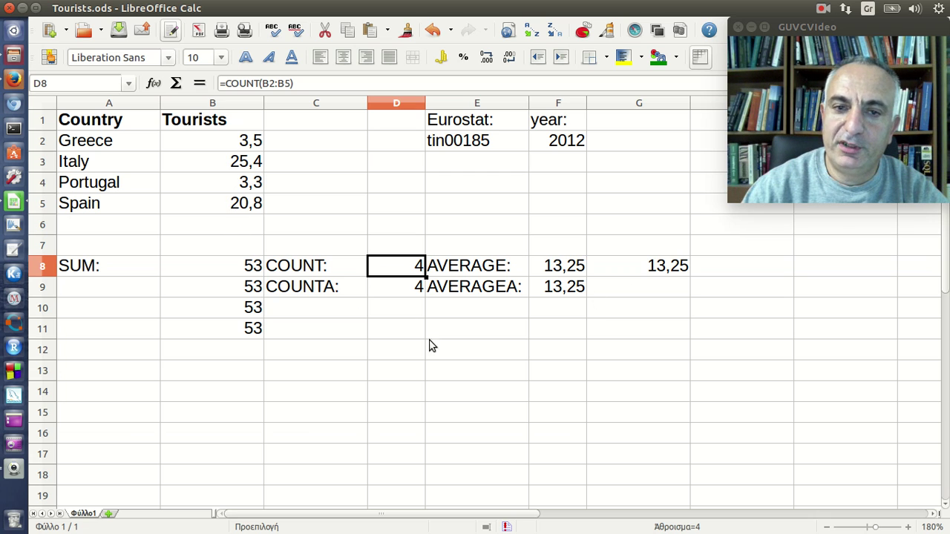
left_click(248, 146)
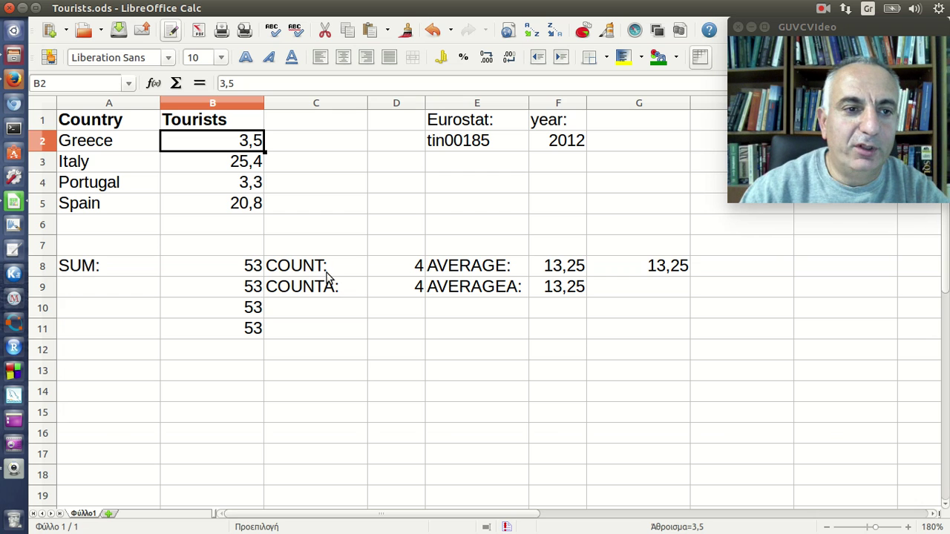
left_click(14, 79)
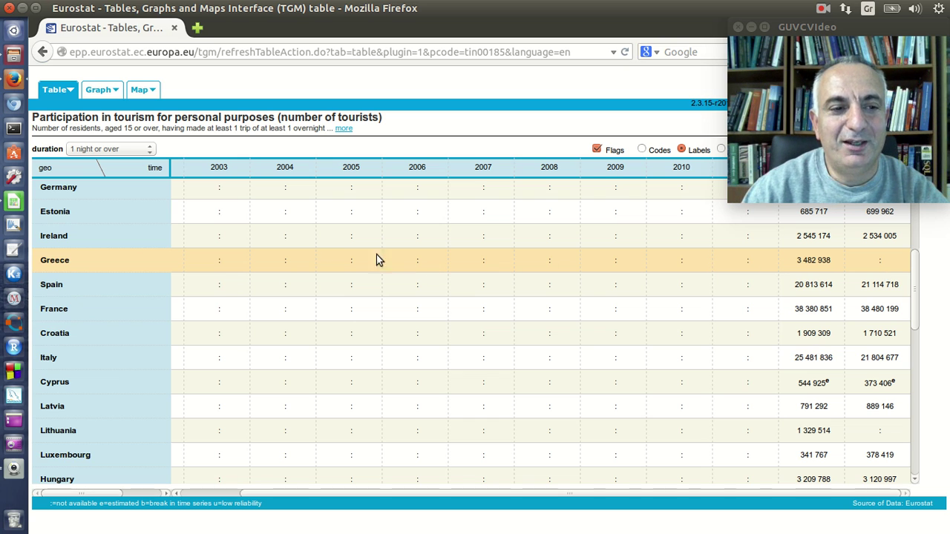
left_click(13, 201)
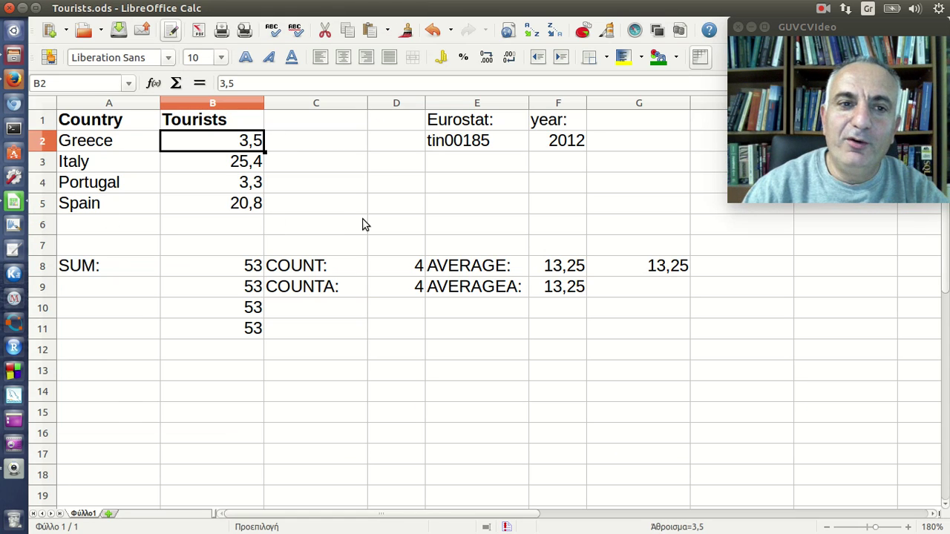
Clear Greece's value in B2 and check the recalculated totals in B8, B9 and B11
key("Delete")
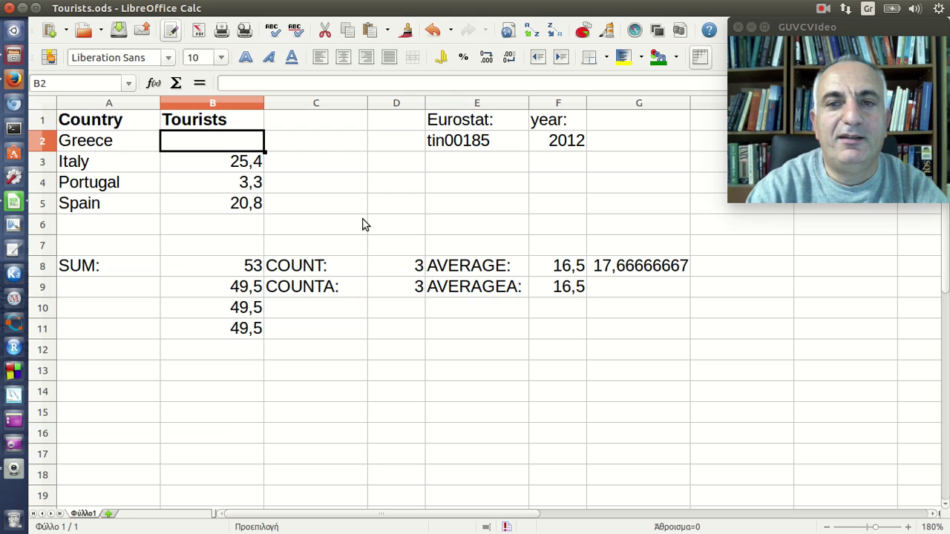
left_click(232, 270)
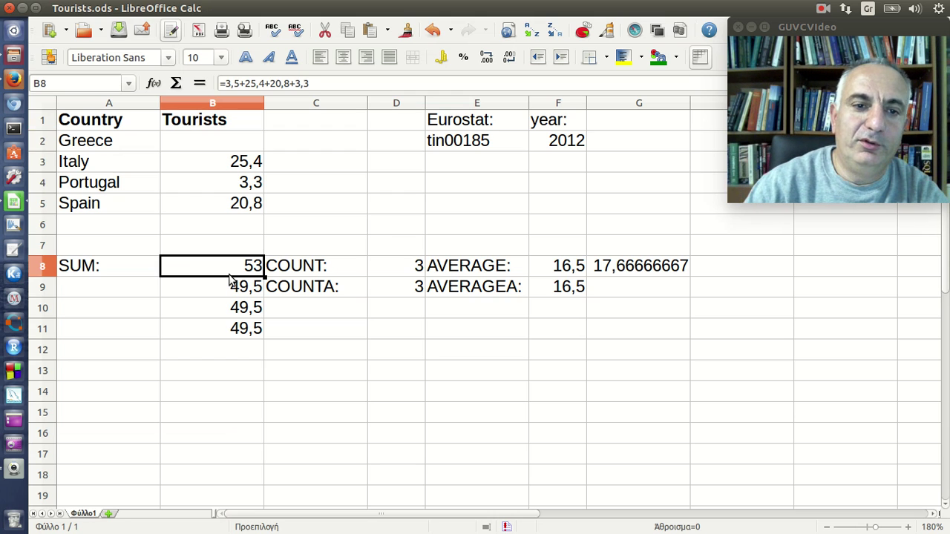
left_click(231, 282)
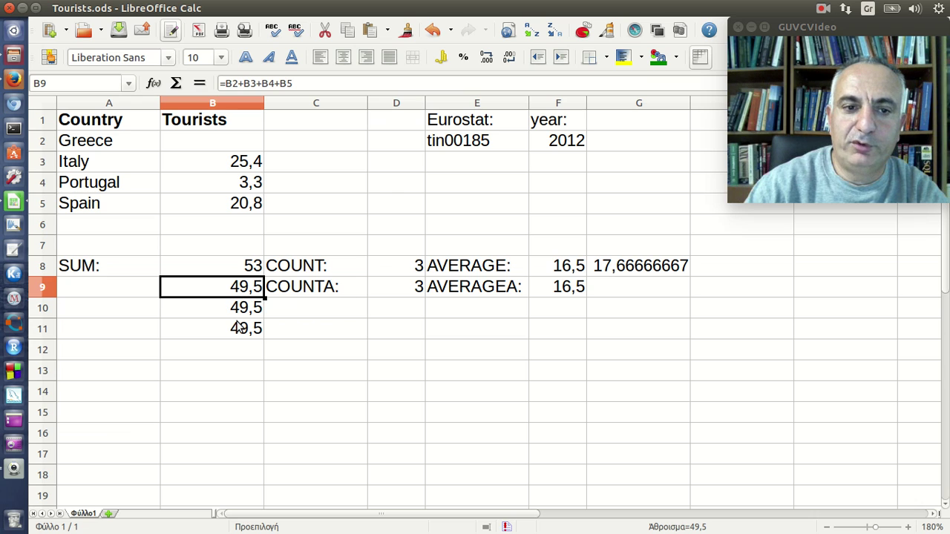
left_click(239, 328)
Inspect the COUNT of 3 in D8 and the AVERAGE of 16,5 in F8, then recheck B8's 53
left_click(401, 267)
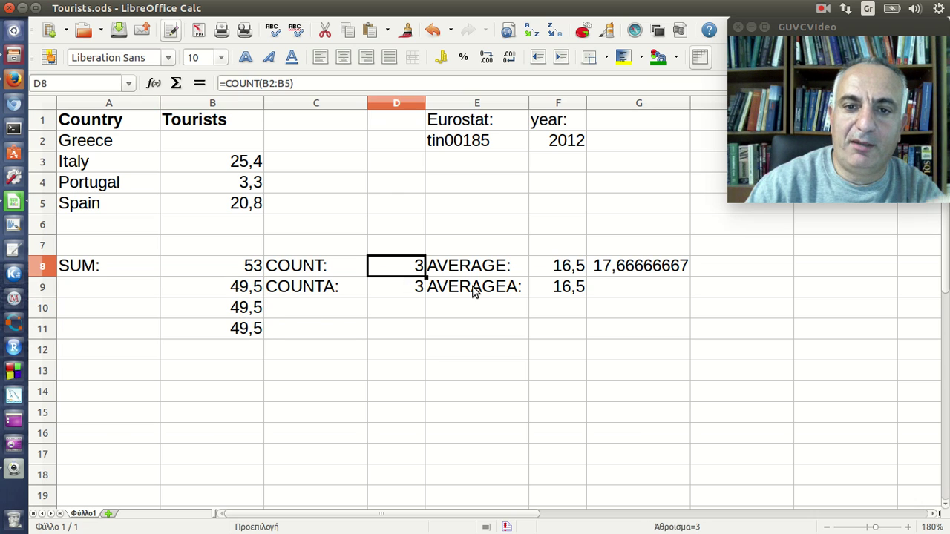
left_click(562, 265)
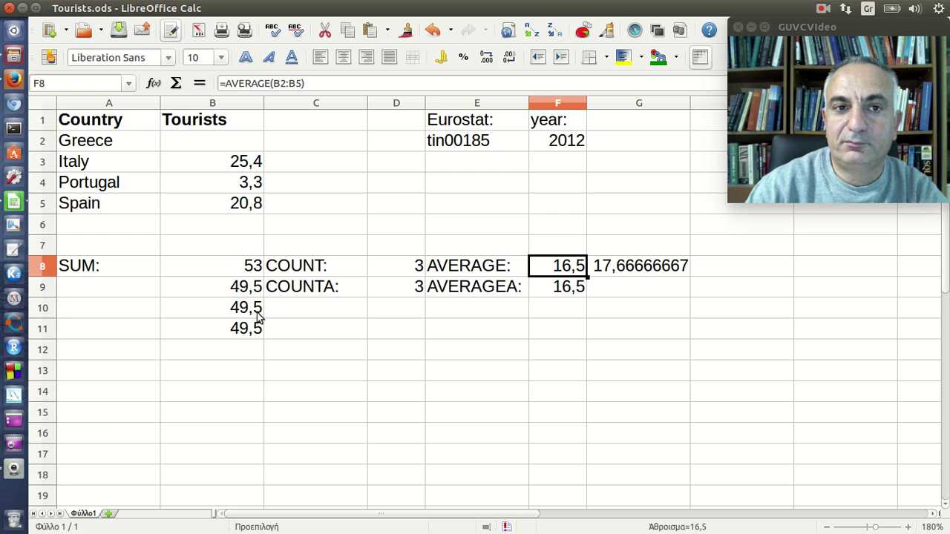
left_click(325, 82)
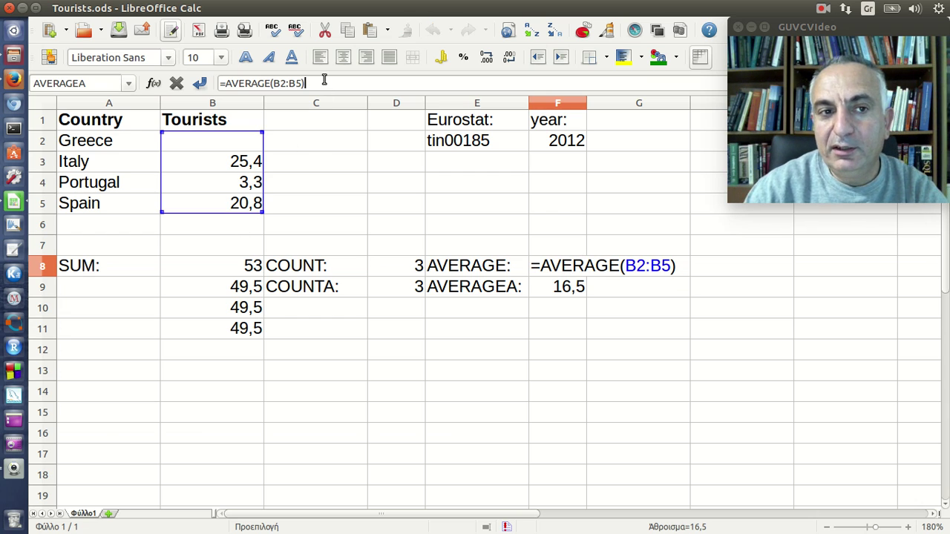
key("Escape")
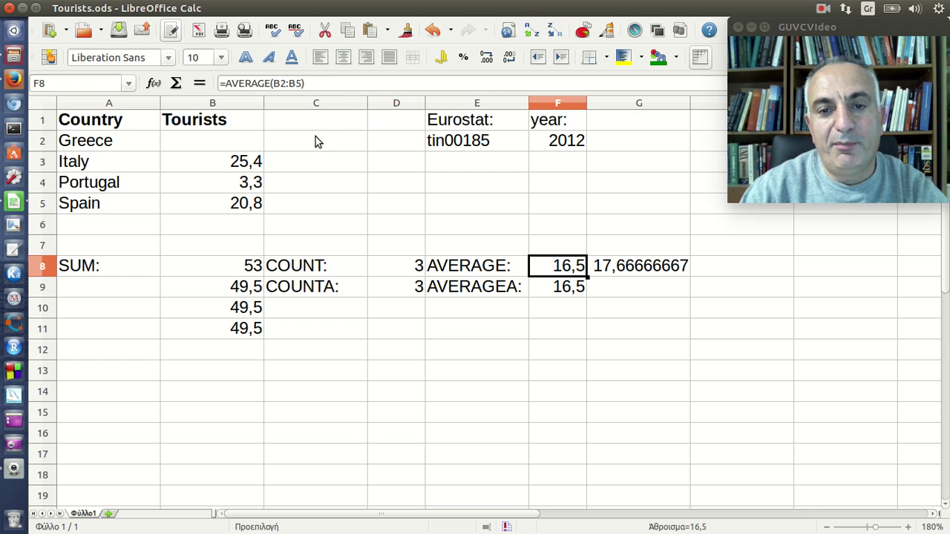
left_click(237, 275)
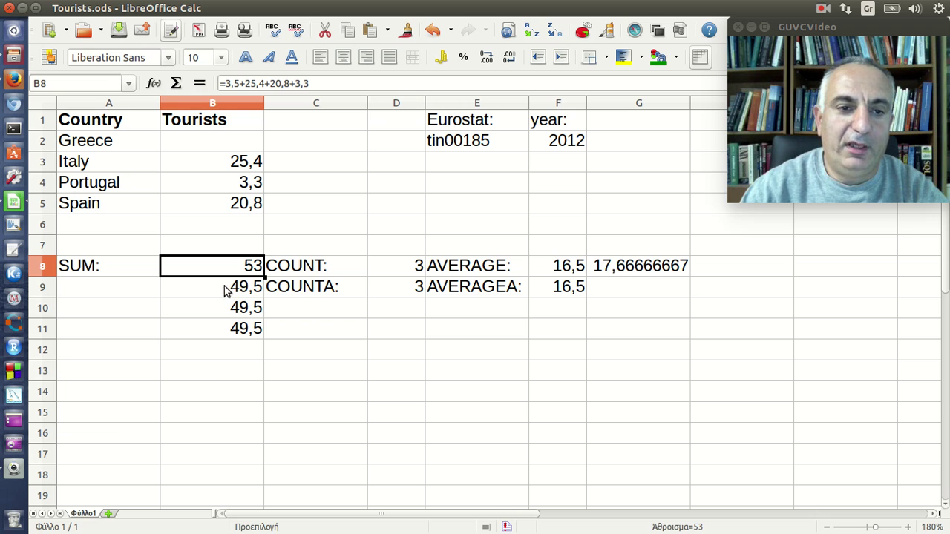
left_click(324, 84)
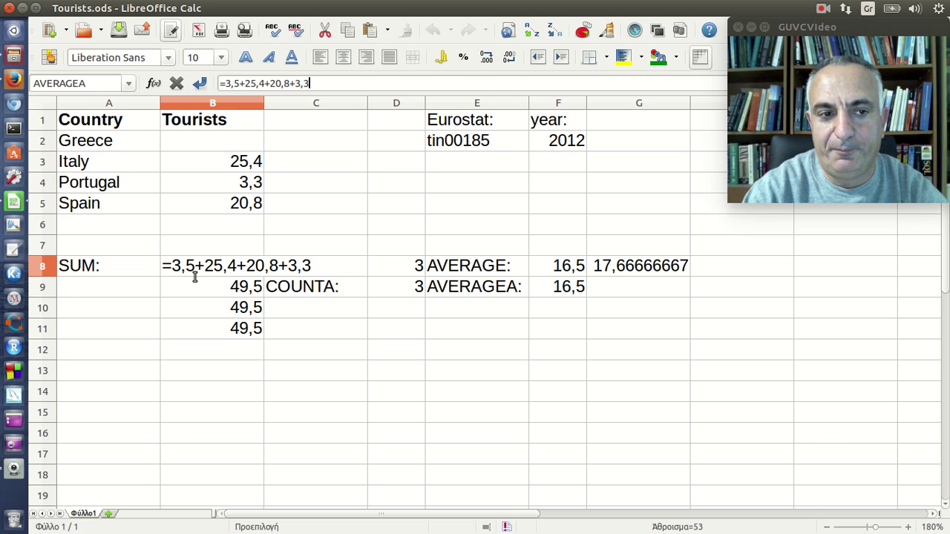
key("Return")
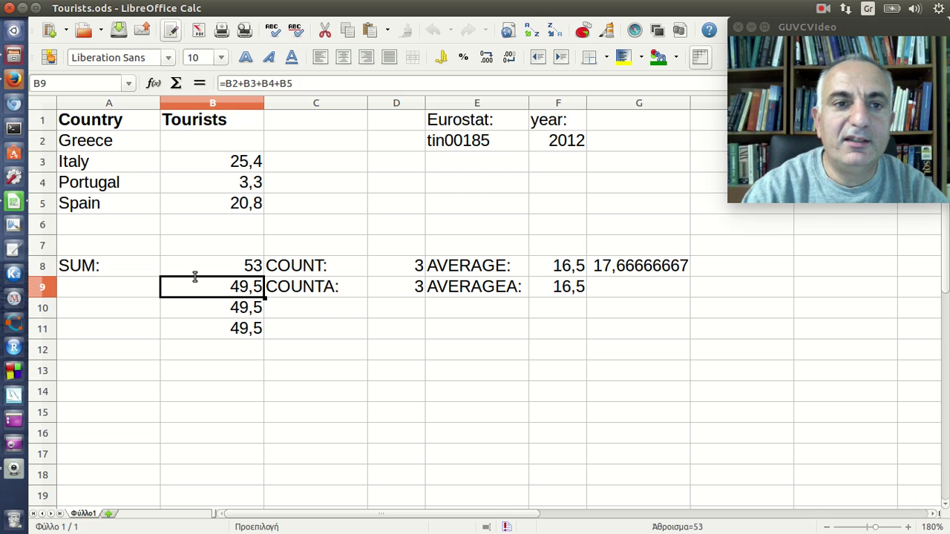
left_click(313, 84)
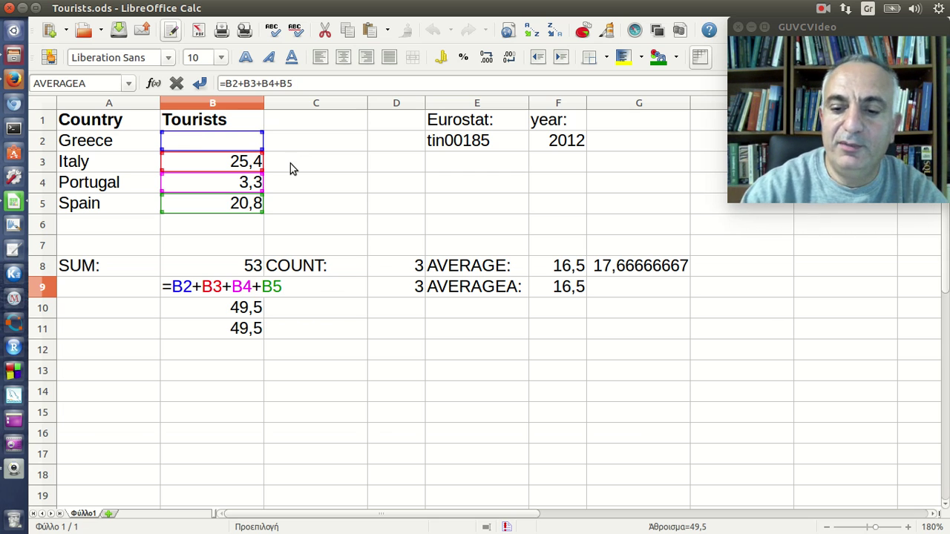
key("Return")
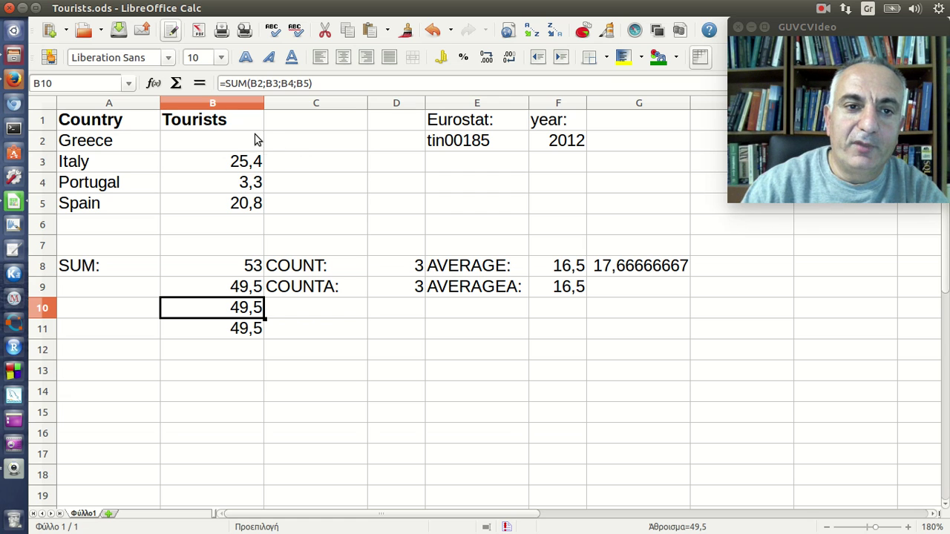
left_click(256, 139)
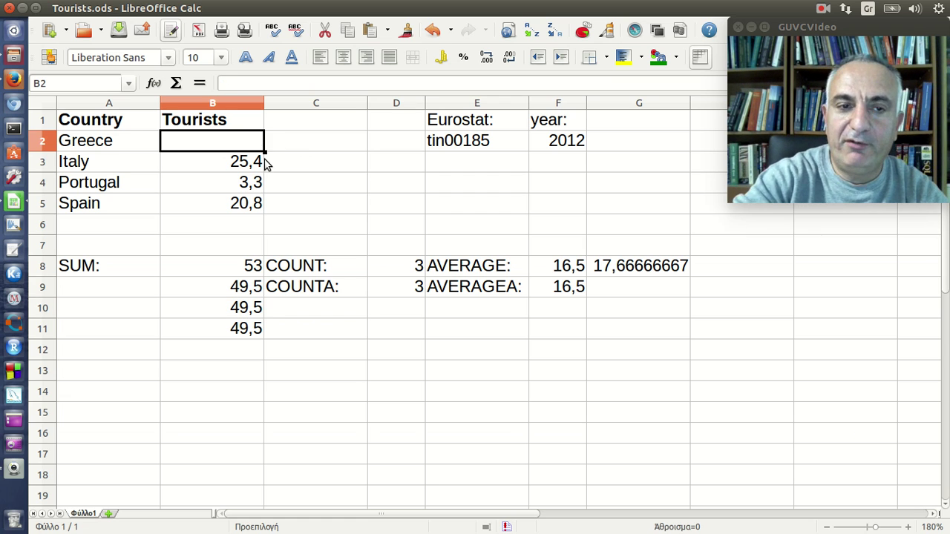
type("0")
key("Return")
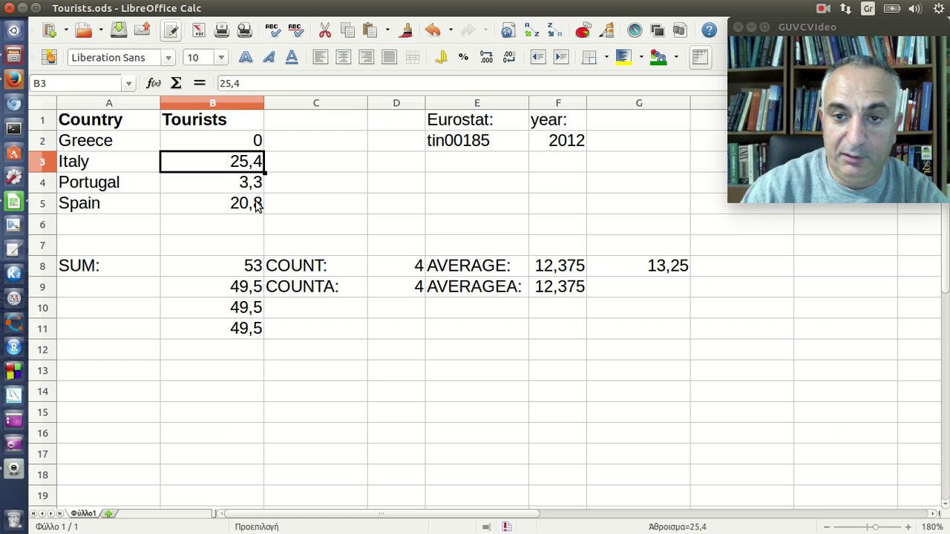
left_click(245, 290)
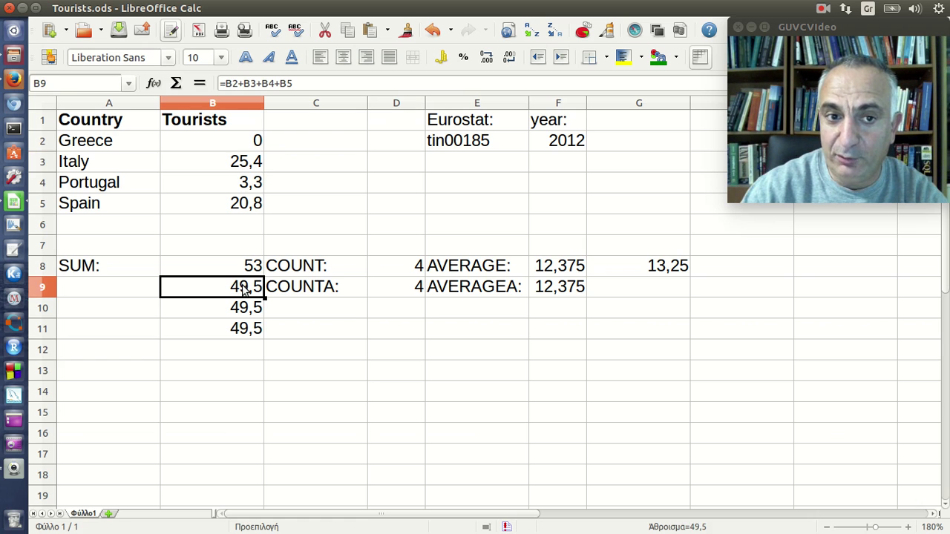
left_click(213, 141)
key("Delete")
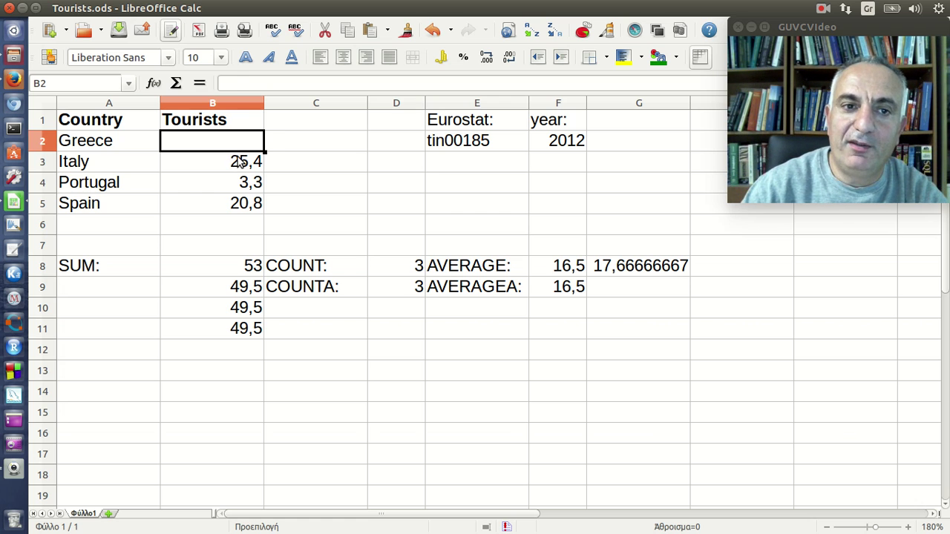
Check Italy's value in B3, then open B9's =B2+B3+B4+B5 to outline B2:B5
left_click(239, 161)
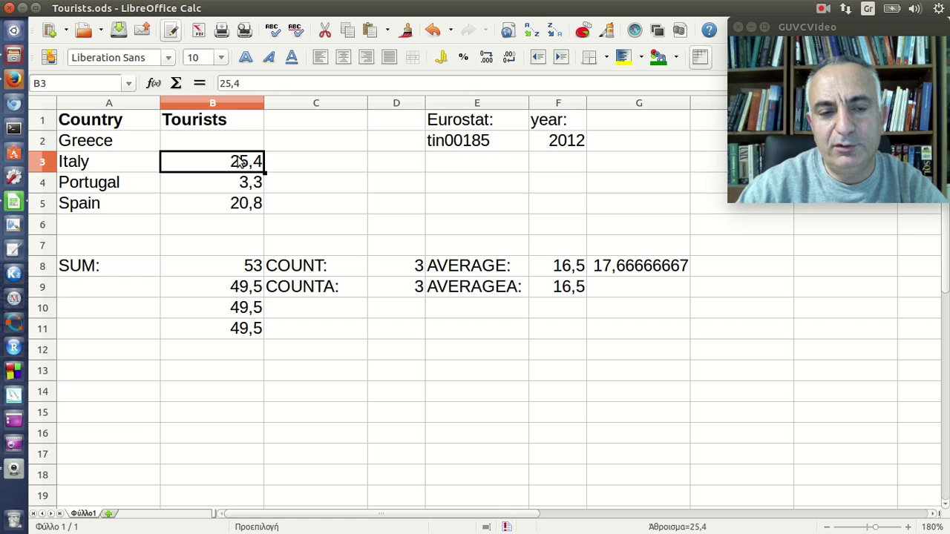
left_click(242, 295)
left_click(297, 85)
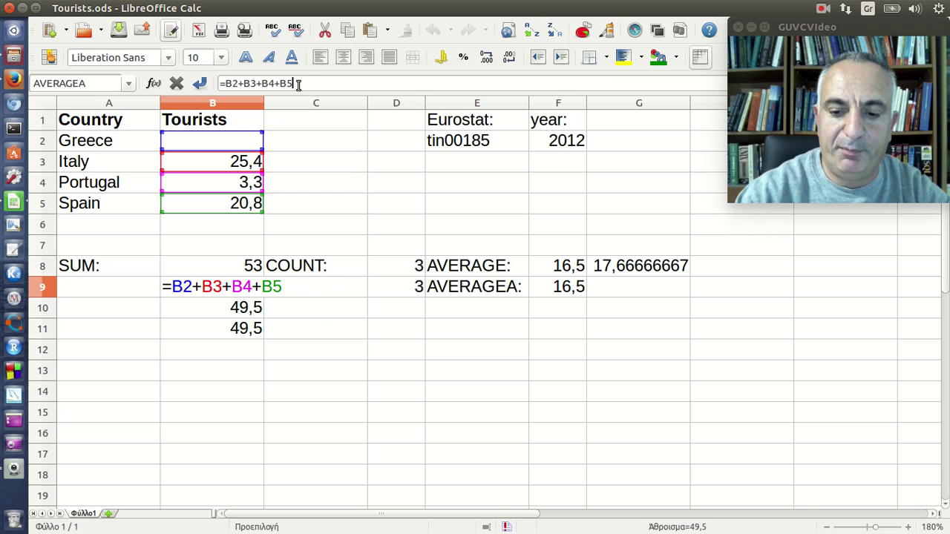
key("Return")
left_click(321, 86)
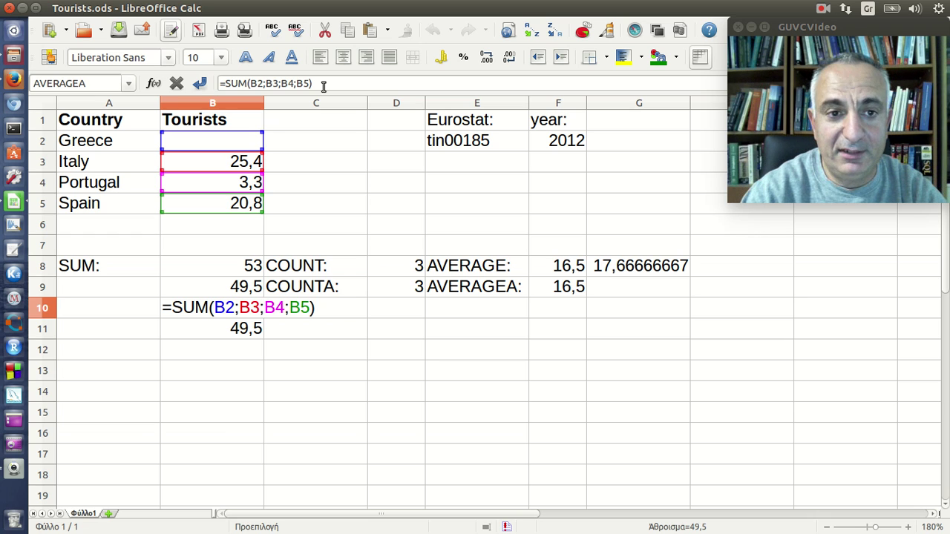
key("Return")
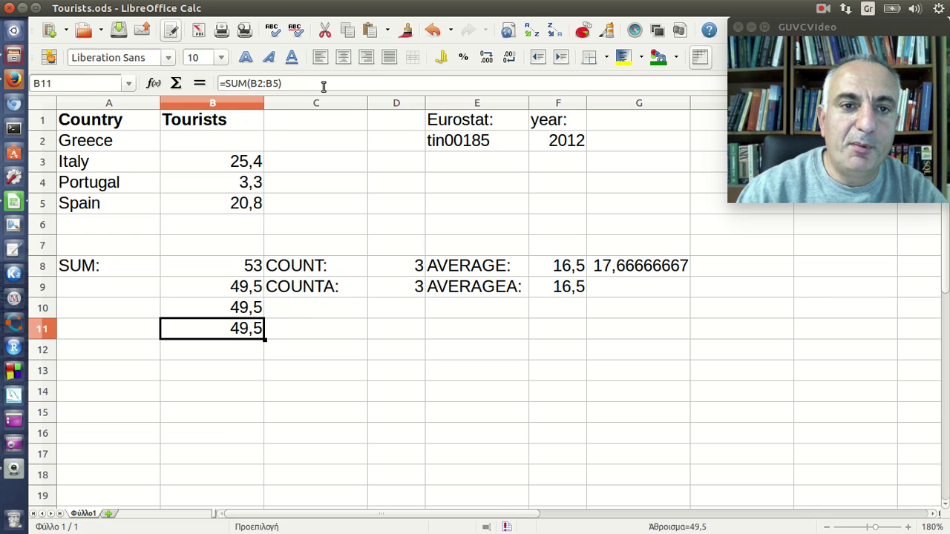
left_click(323, 87)
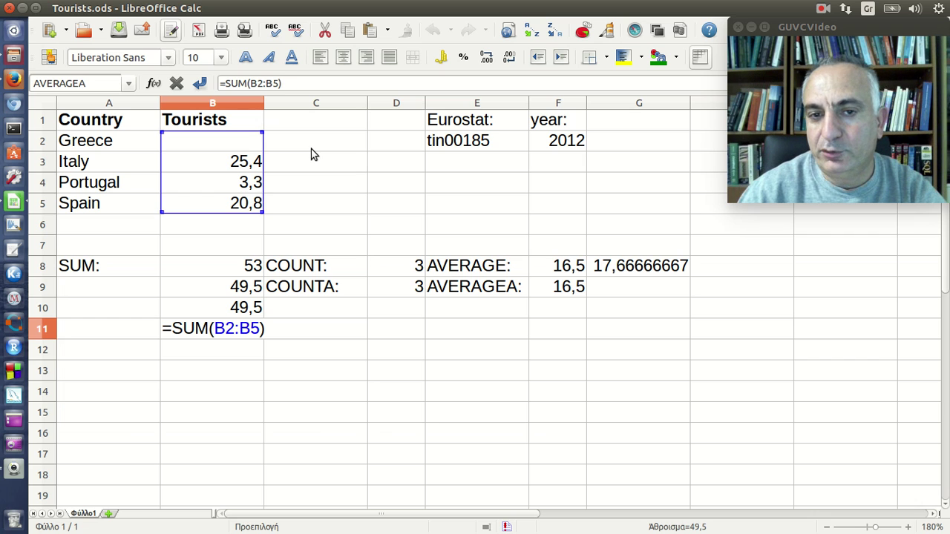
key("Return")
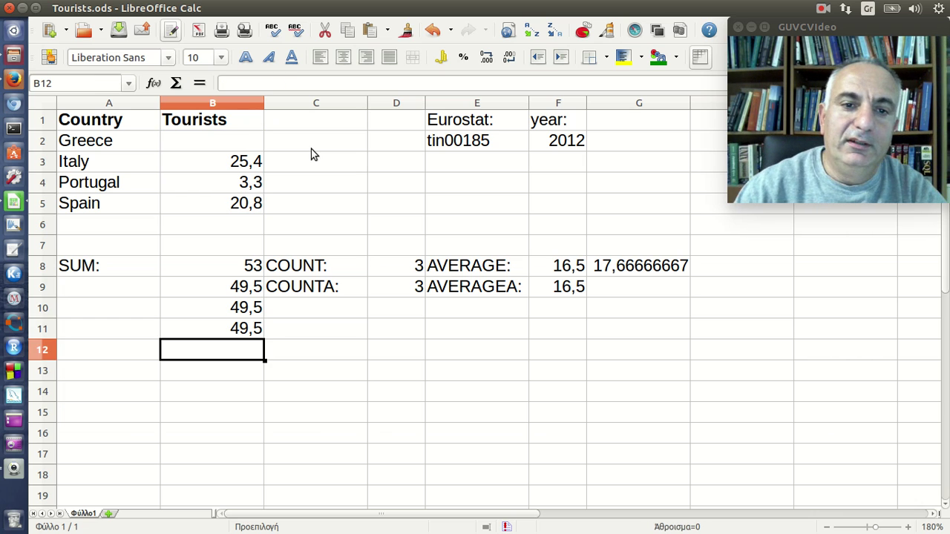
left_click(406, 268)
left_click(314, 84)
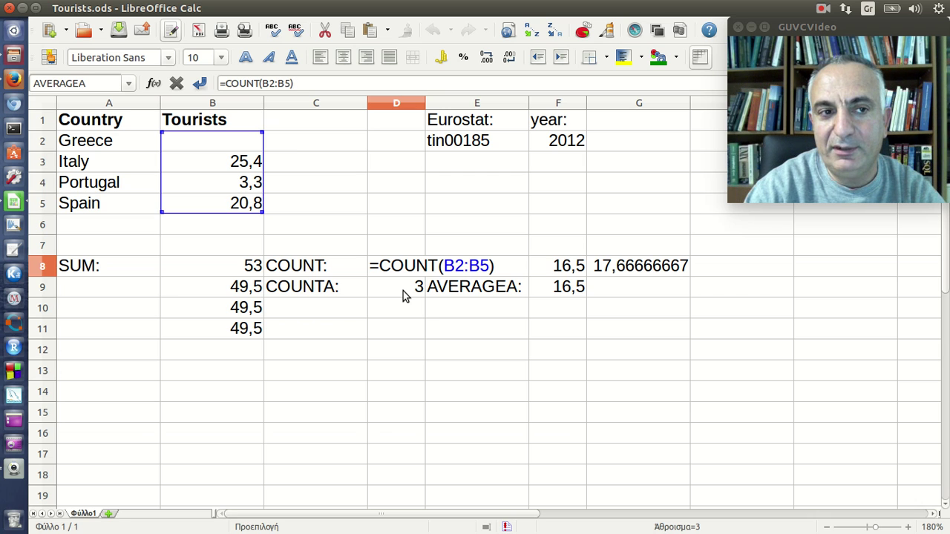
key("Return")
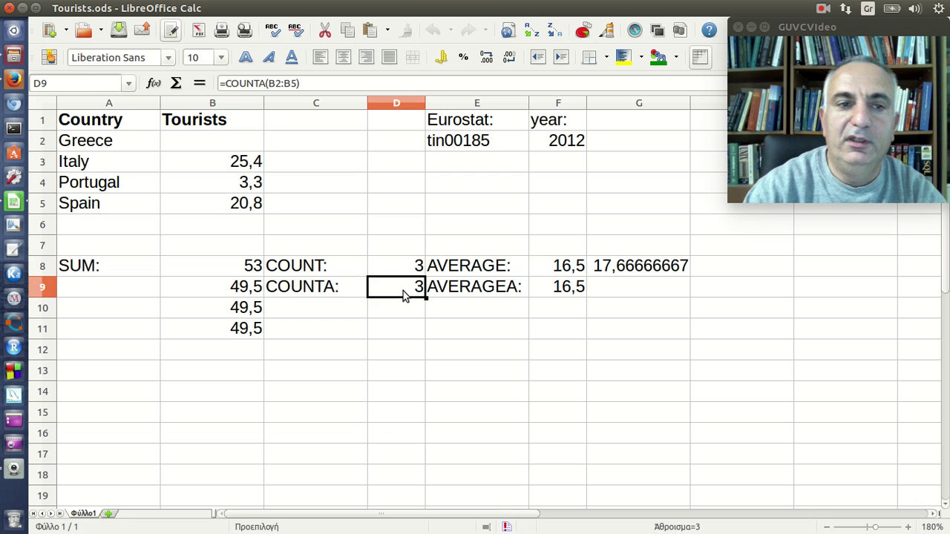
left_click(321, 85)
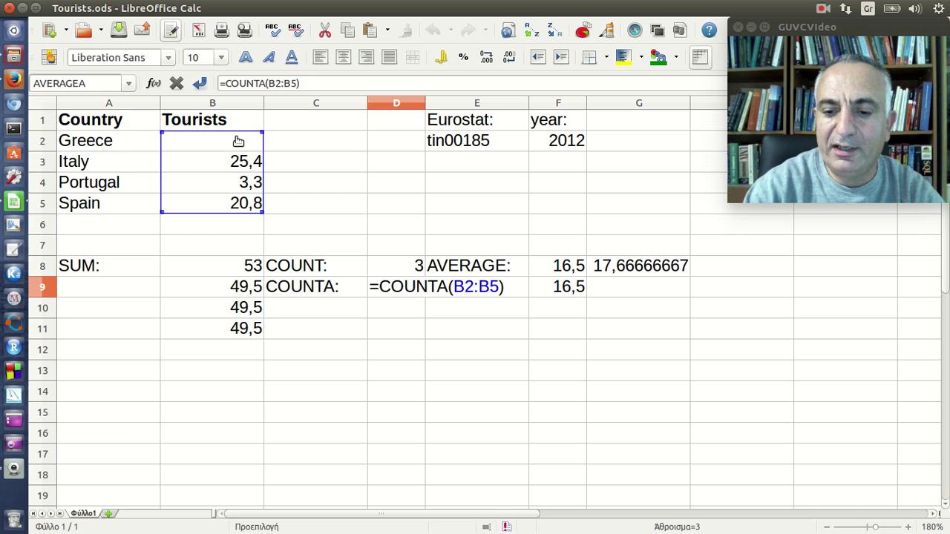
key("Return")
left_click(238, 141)
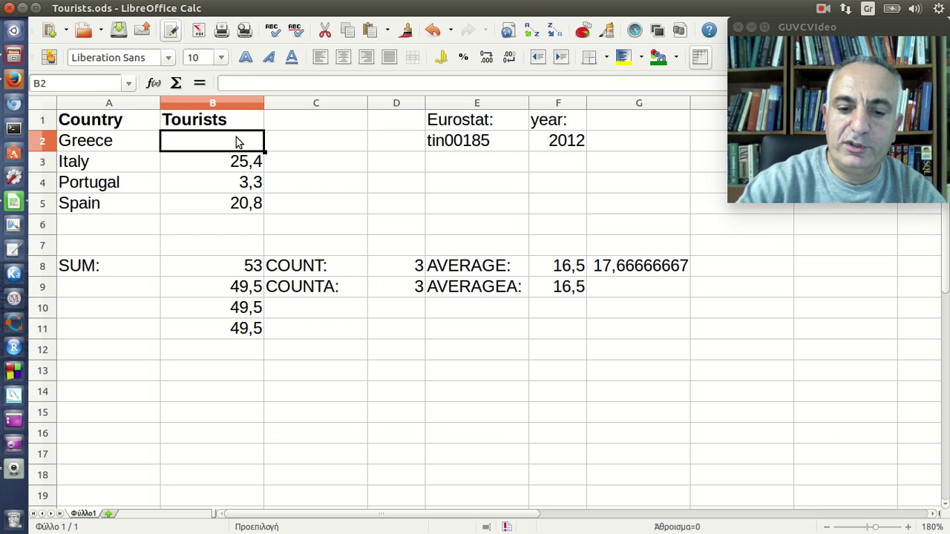
type("0")
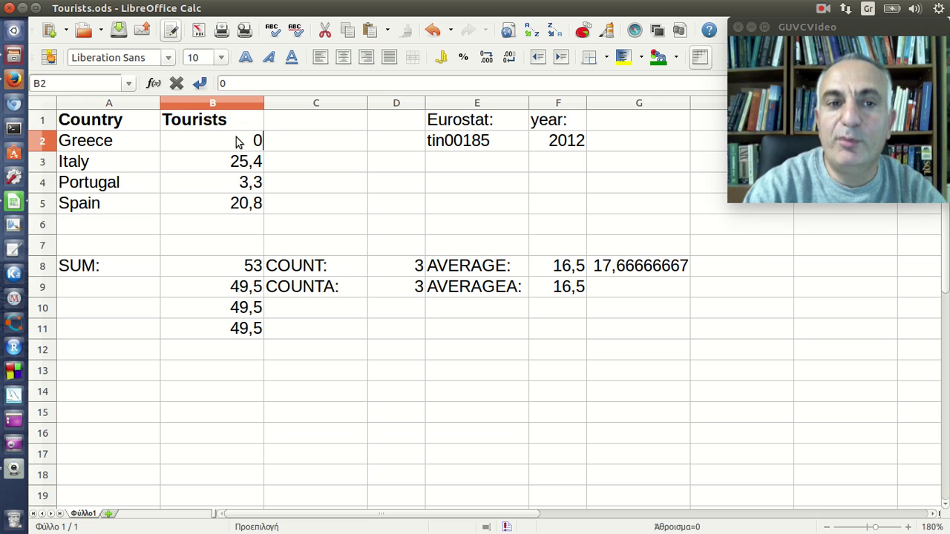
key("Return")
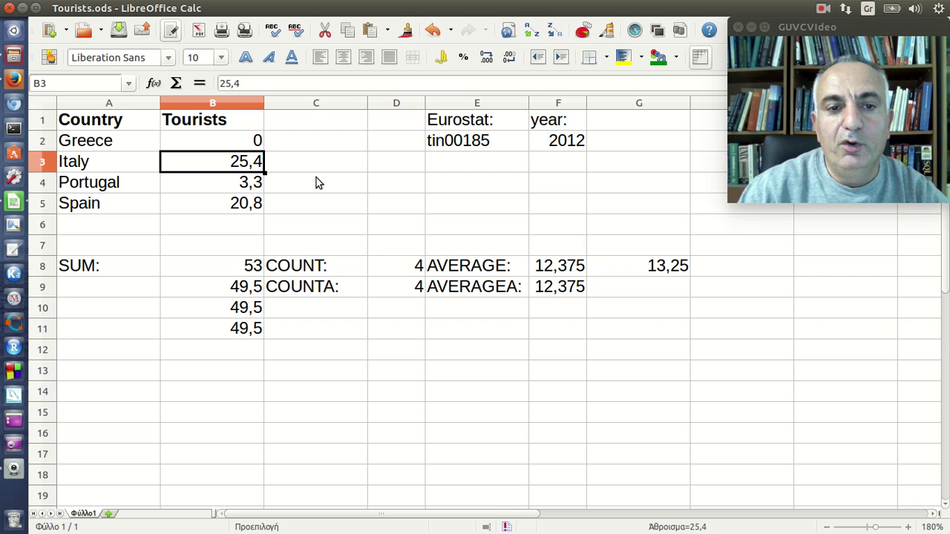
left_click_drag(410, 261, 409, 283)
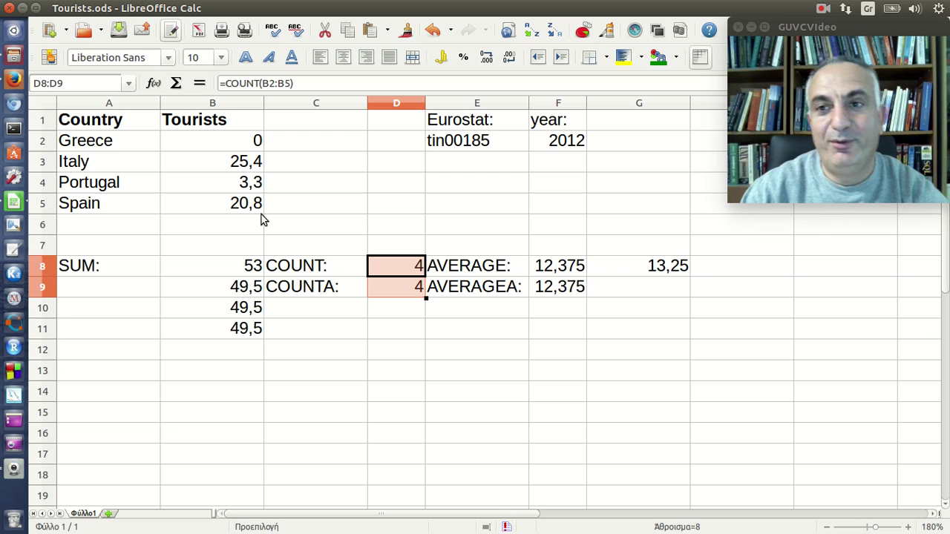
left_click(234, 143)
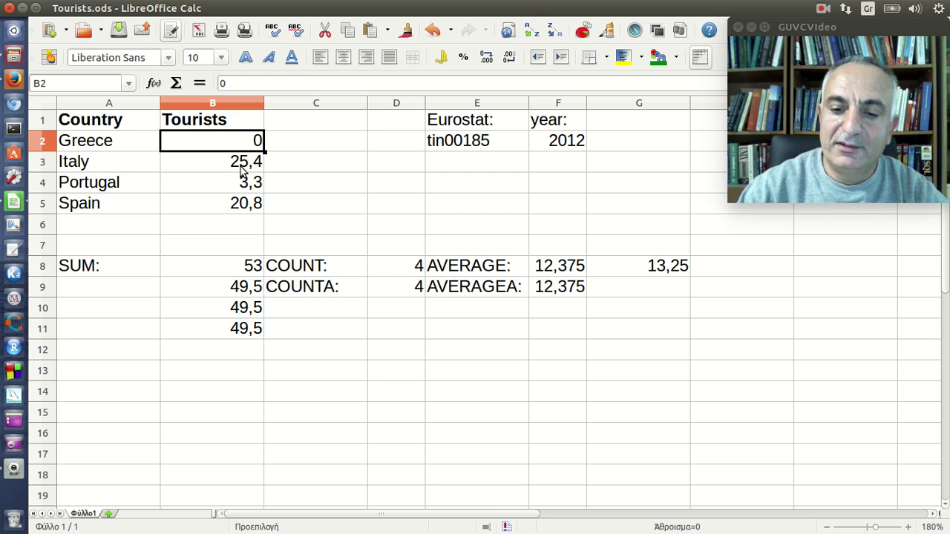
key("Delete")
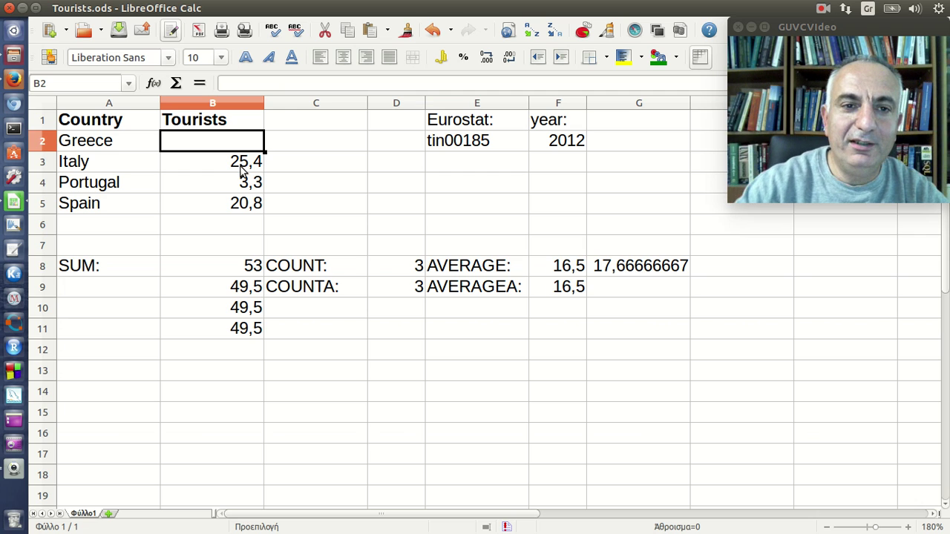
left_click(550, 267)
left_click(336, 85)
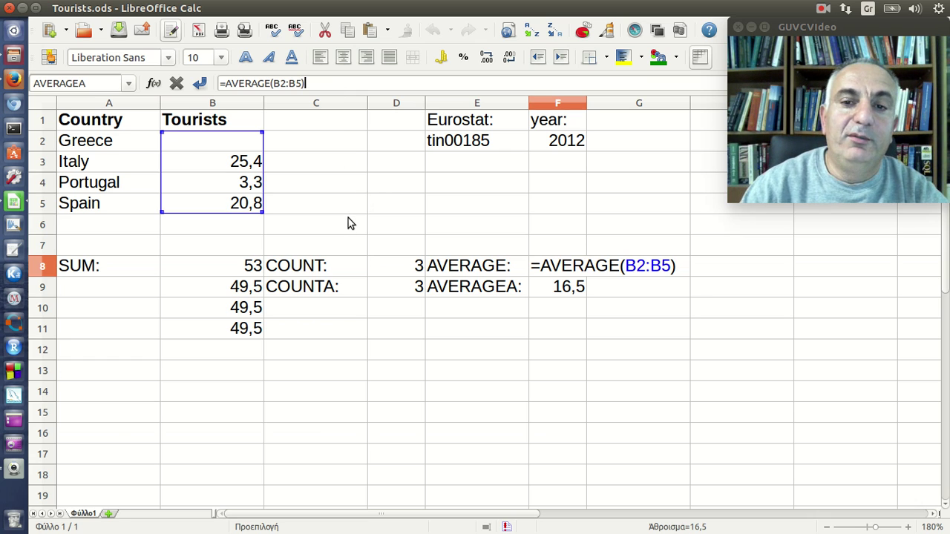
key("Return")
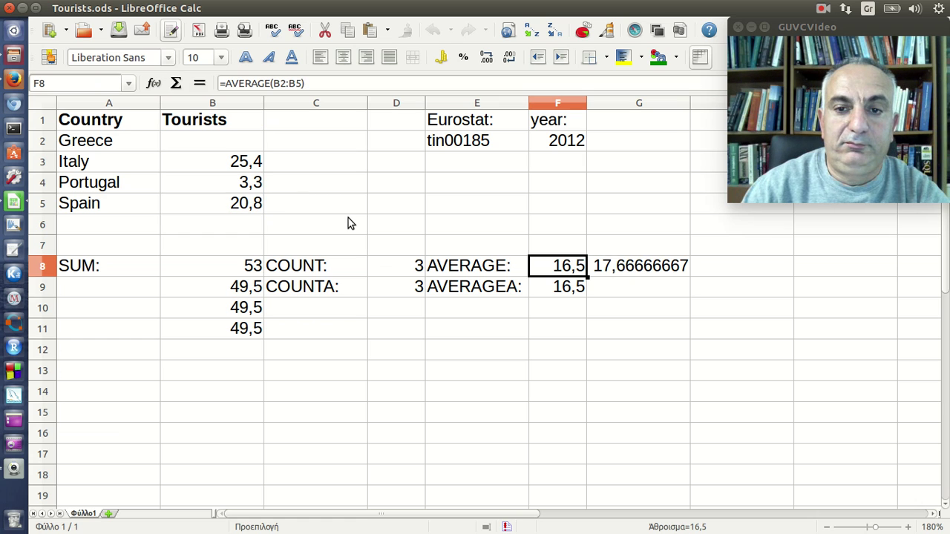
left_click(242, 290)
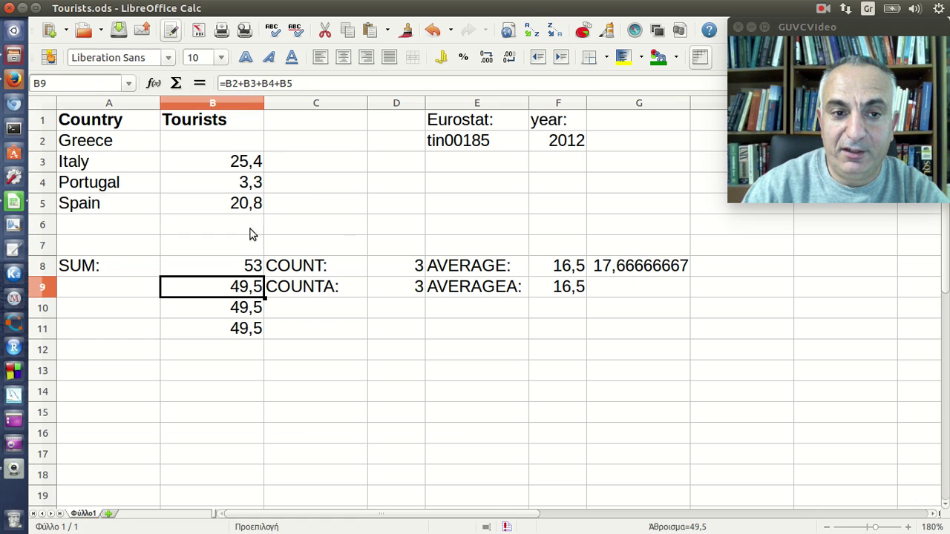
left_click(239, 308)
left_click(237, 334)
left_click(371, 290)
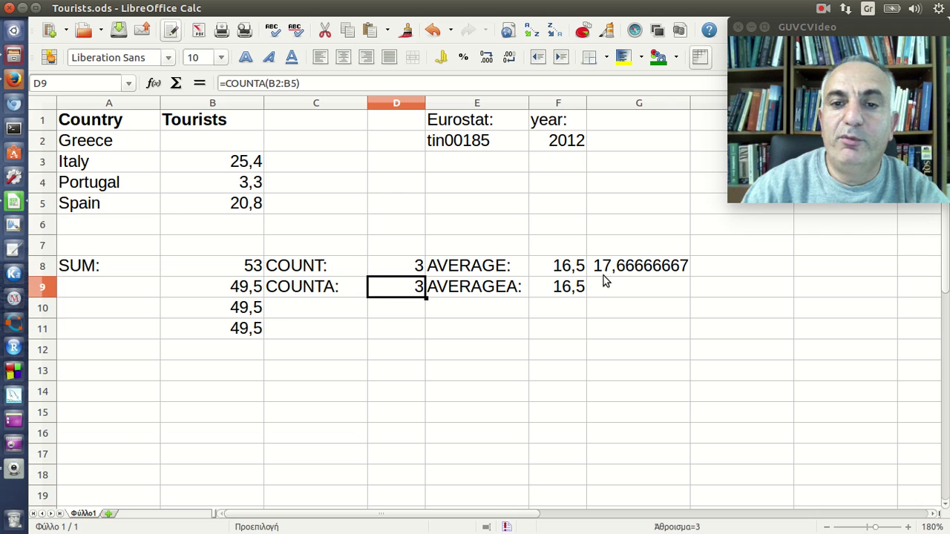
left_click_drag(621, 276, 624, 304)
Move the old ratio down to G9 and enter =B11/D8 in G8, giving 16,5
left_click(621, 329)
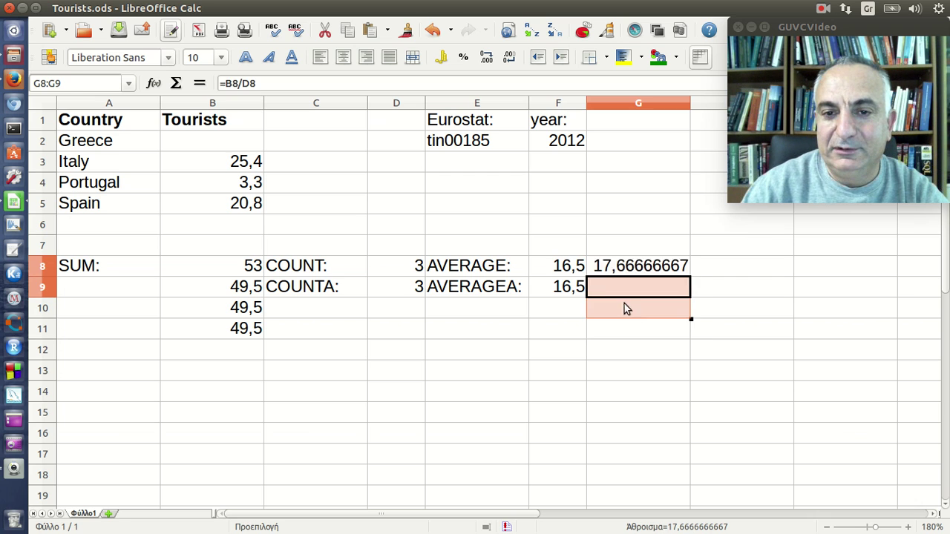
left_click(250, 272)
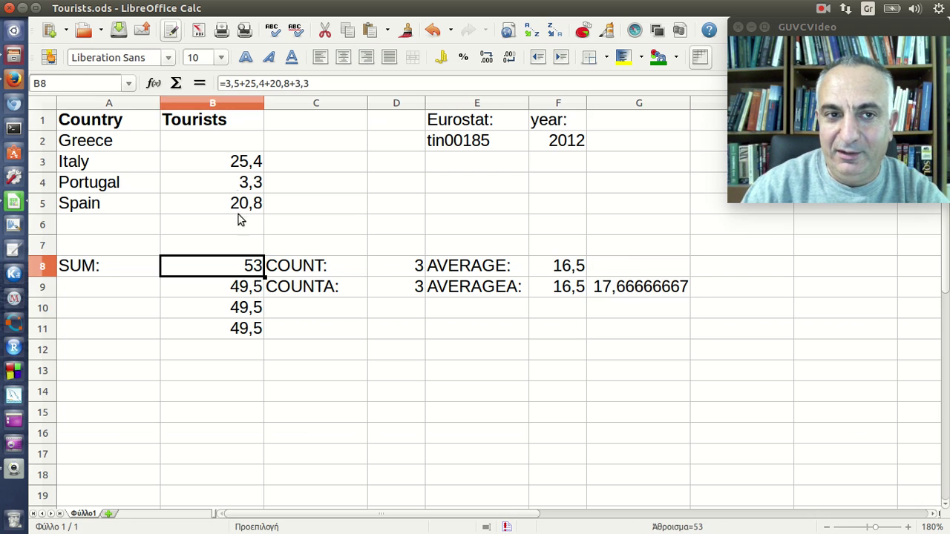
left_click(651, 266)
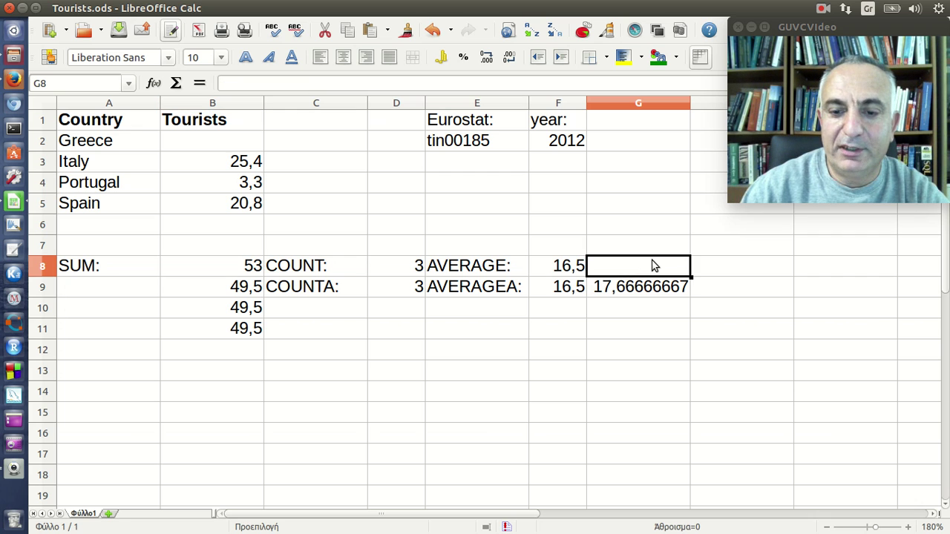
type("=")
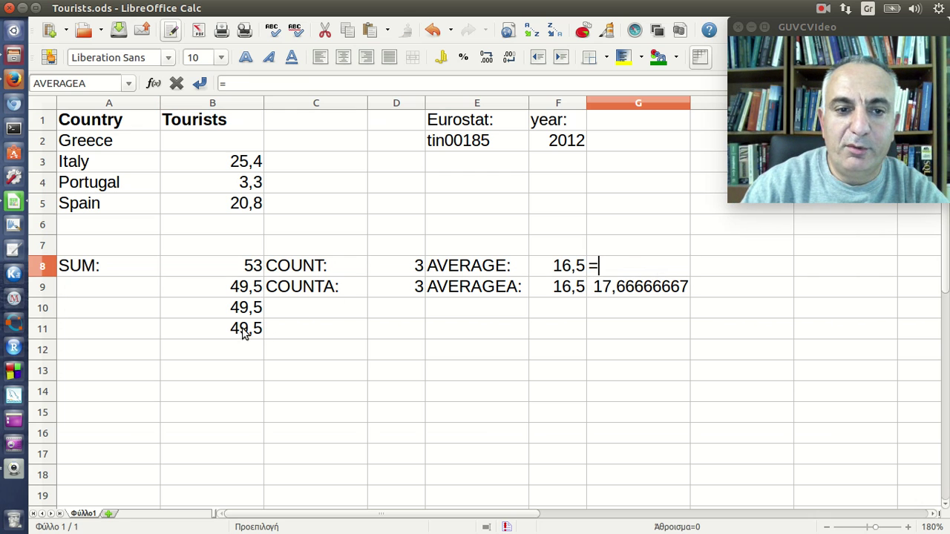
left_click(244, 332)
type("/")
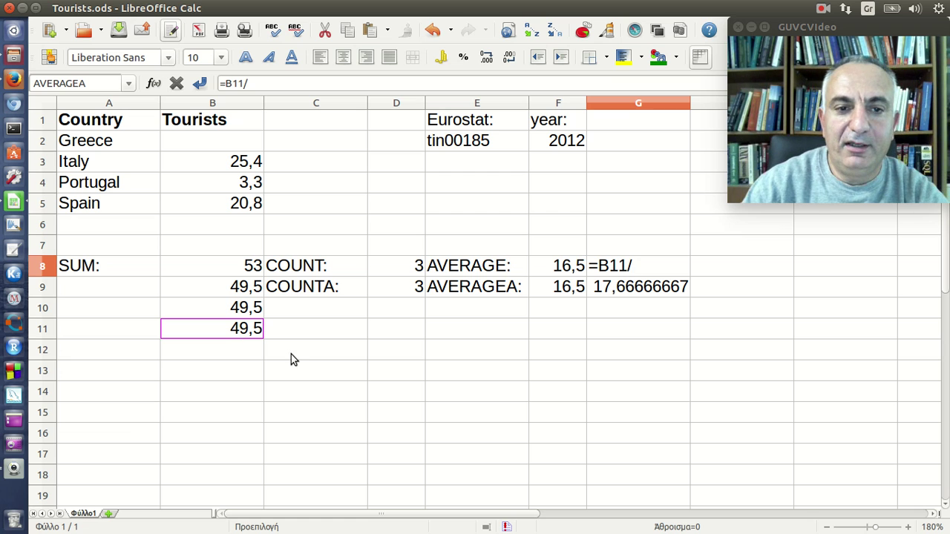
left_click(406, 276)
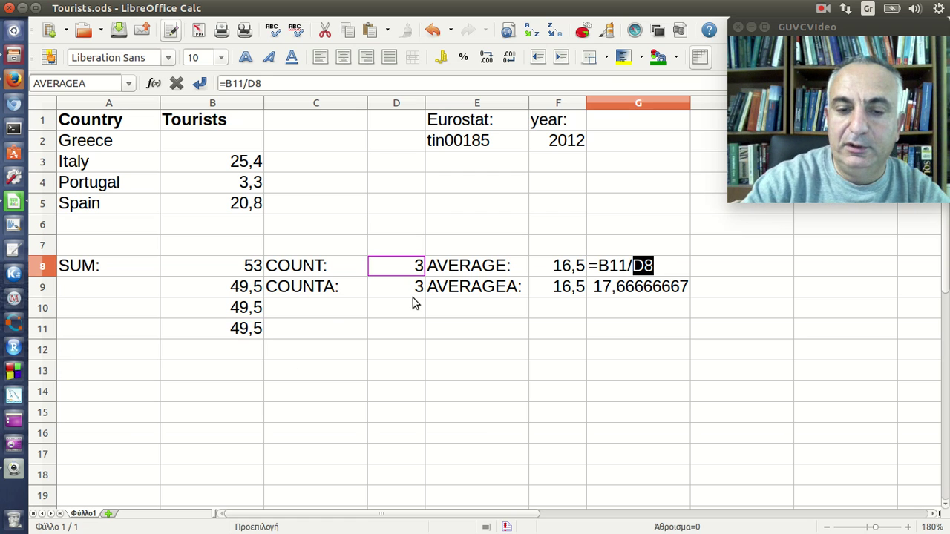
key("Return")
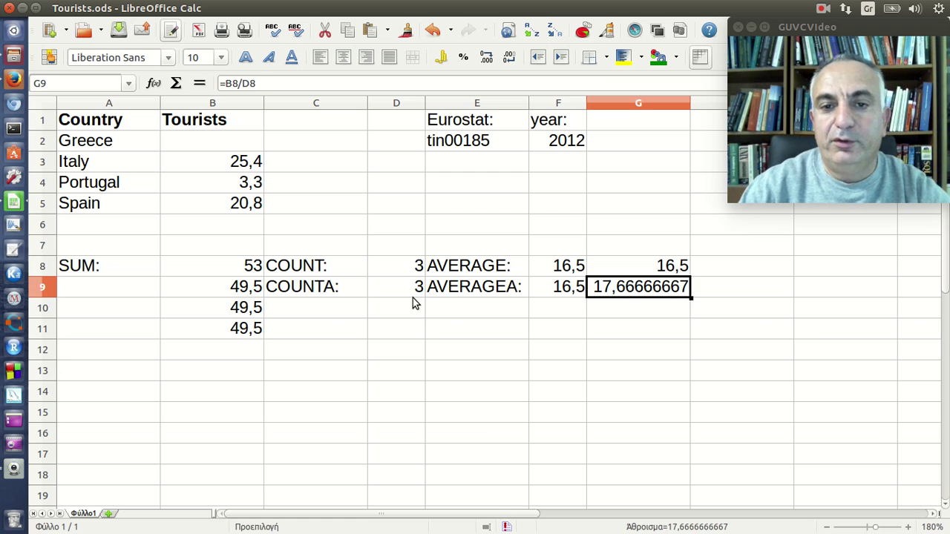
Compare G8's manual average with F8's =AVERAGE(B2:B5) formula
left_click_drag(619, 267, 579, 271)
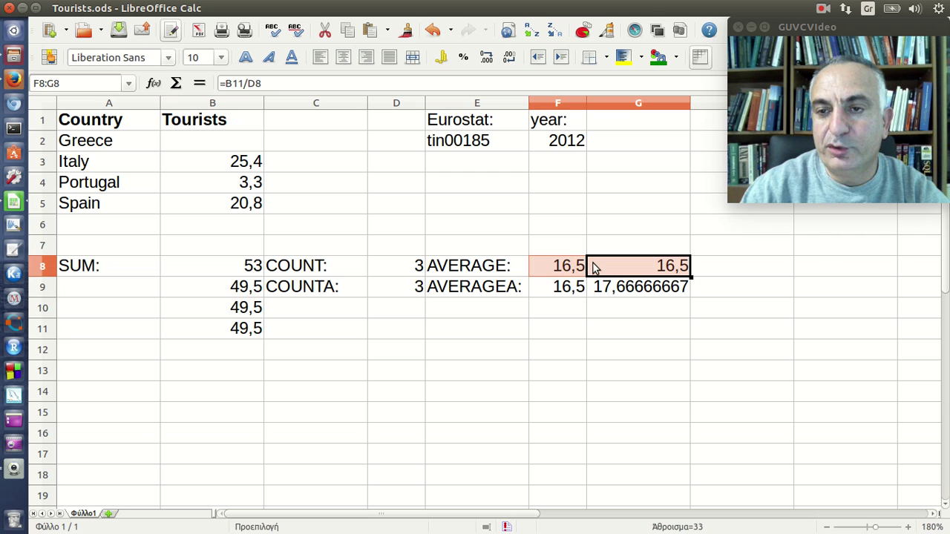
left_click(614, 268)
left_click(573, 277)
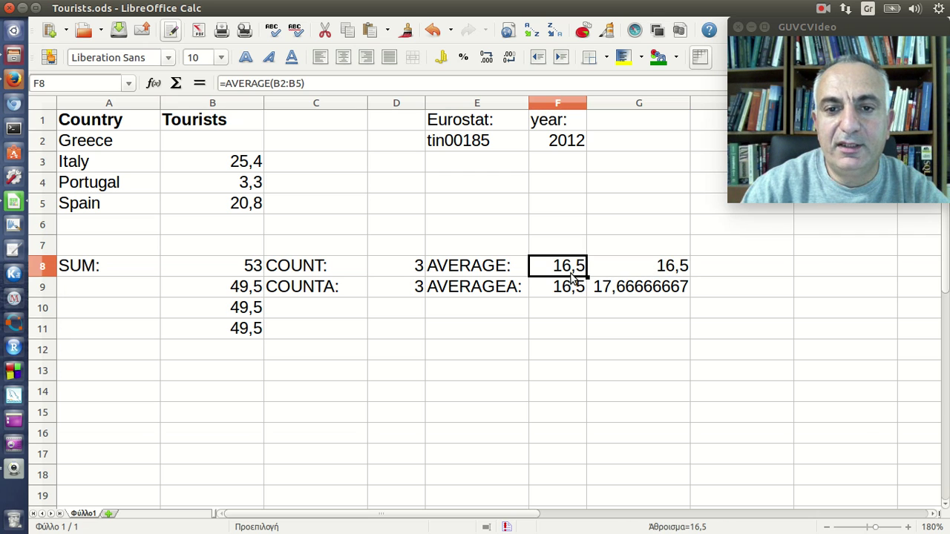
left_click(328, 82)
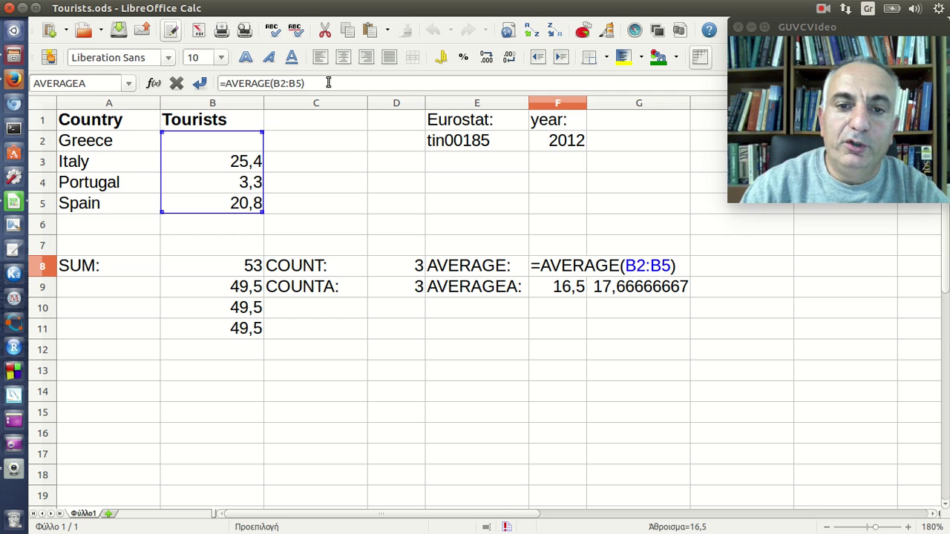
left_click(238, 144)
left_click(238, 145)
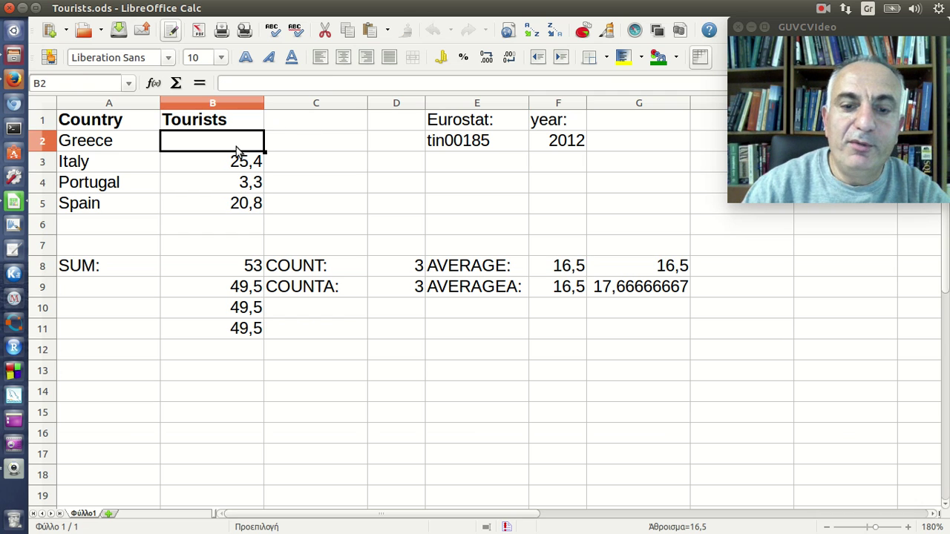
type("0")
key("Return")
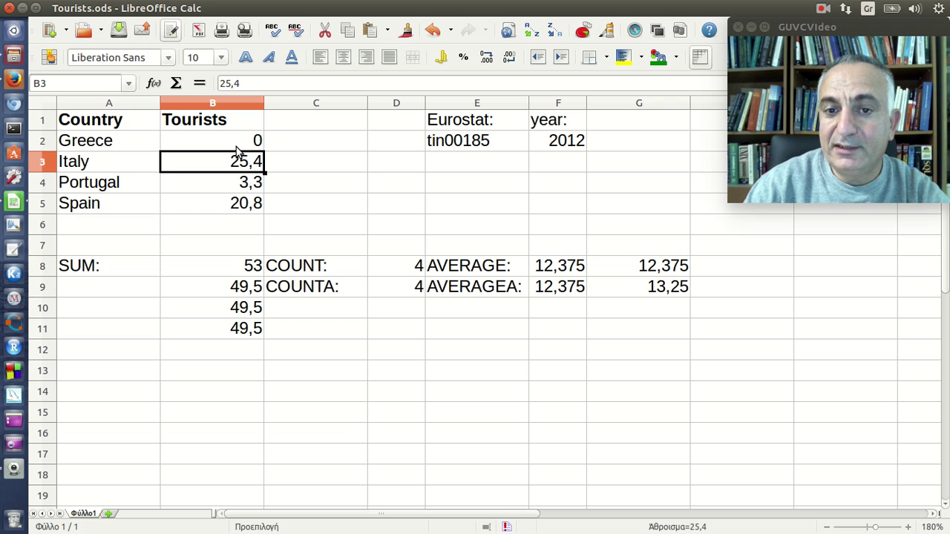
left_click(555, 269)
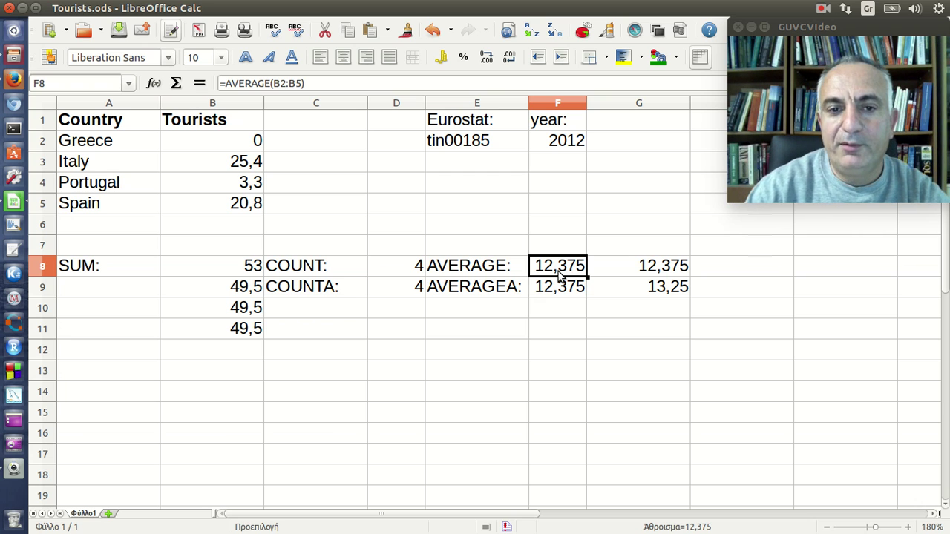
left_click(245, 143)
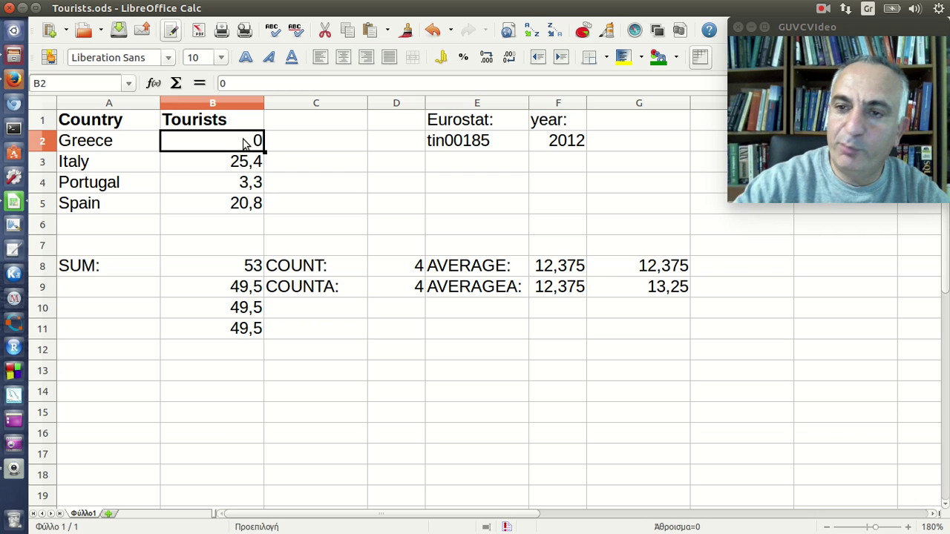
left_click(387, 268)
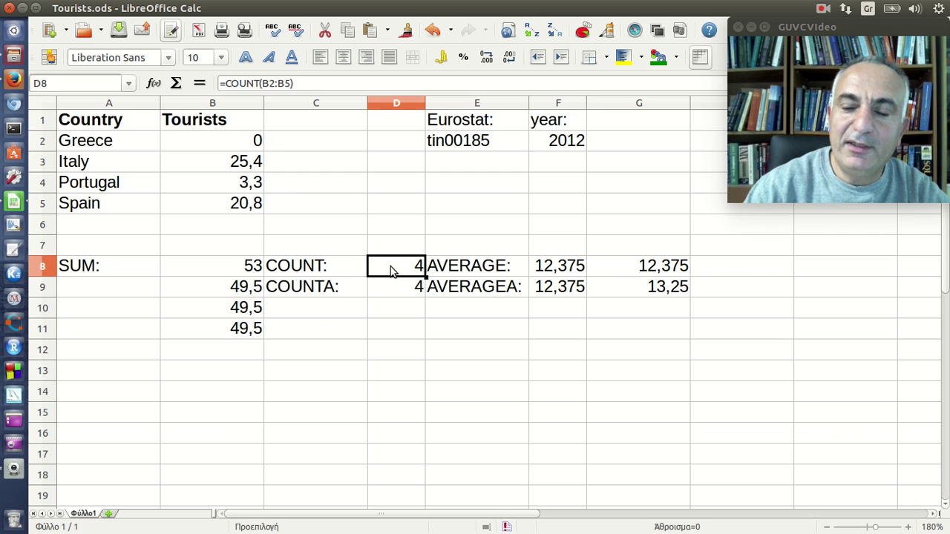
left_click(294, 83)
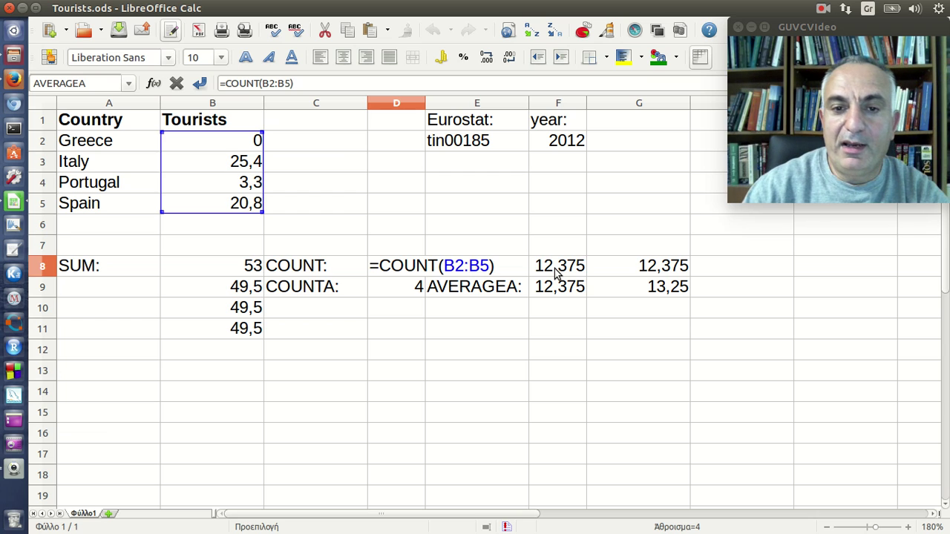
key("Return")
left_click(631, 270)
left_click(296, 87)
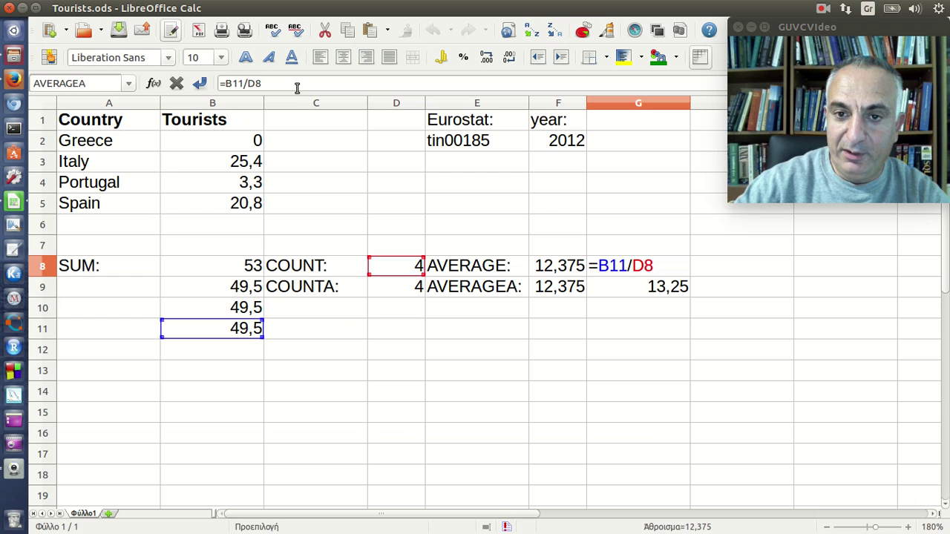
key("Escape")
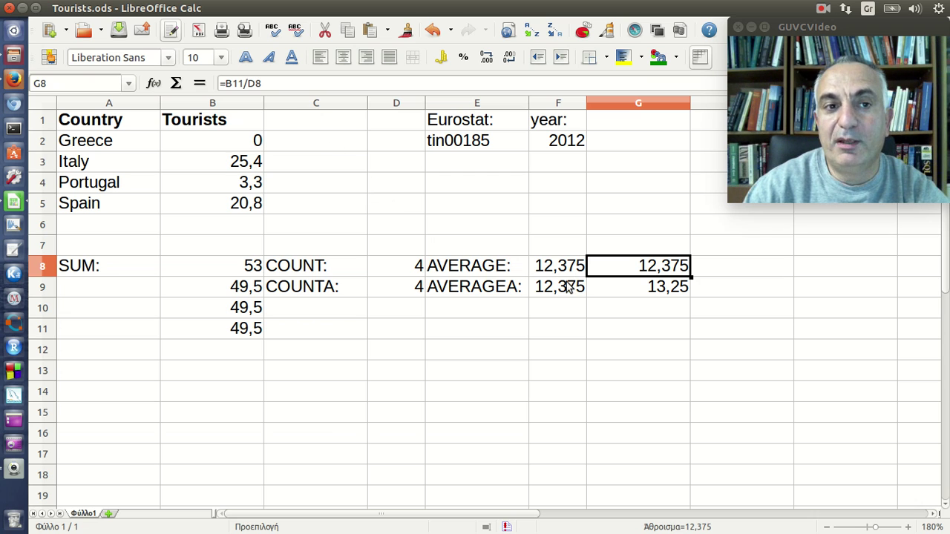
left_click(231, 147)
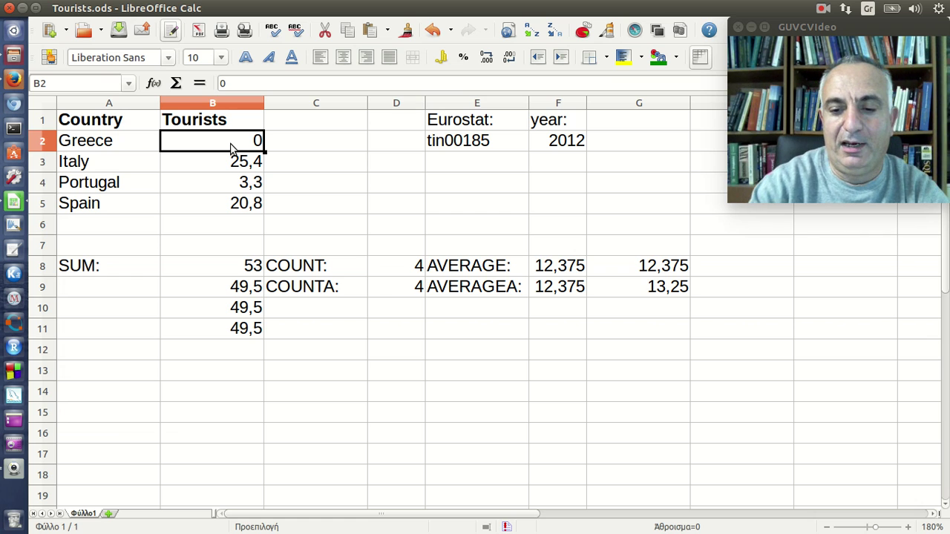
key("Delete")
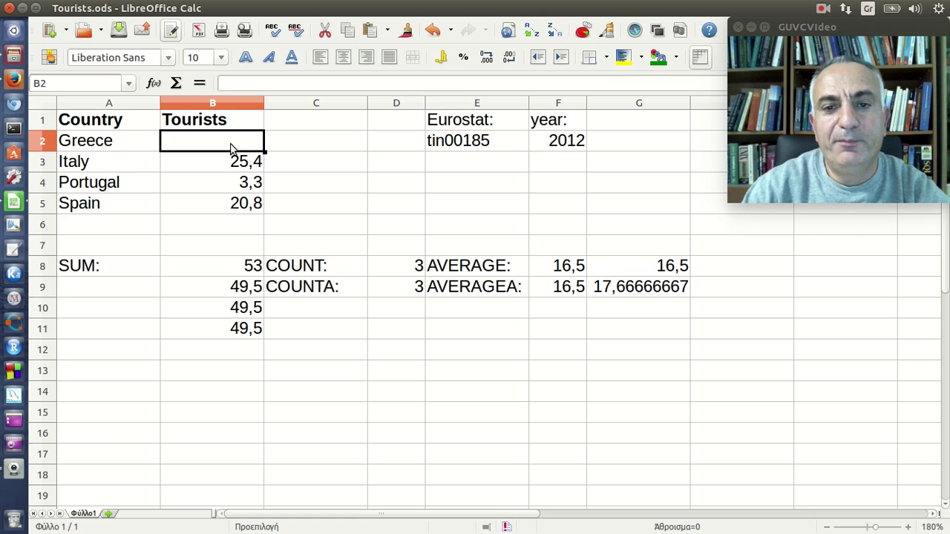
left_click(570, 269)
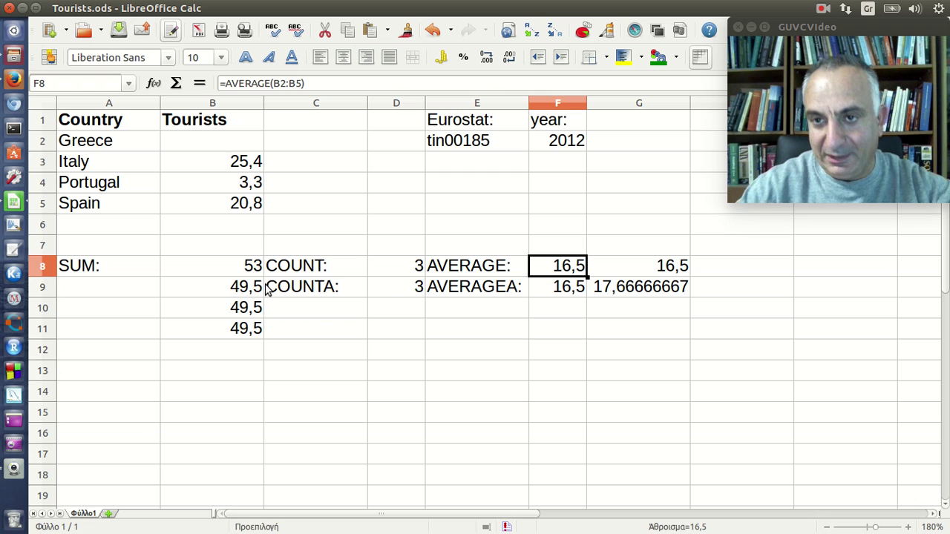
left_click(384, 274)
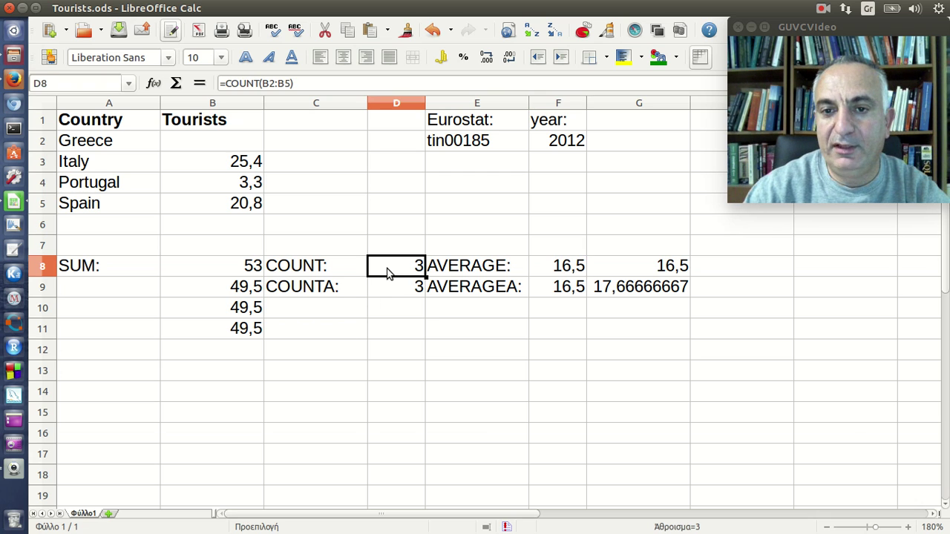
left_click(622, 269)
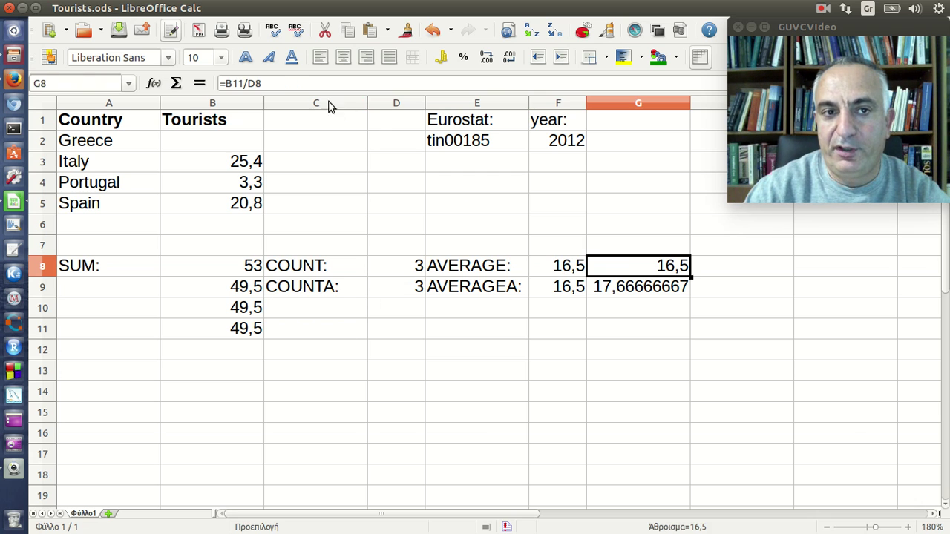
left_click(306, 84)
key("Escape")
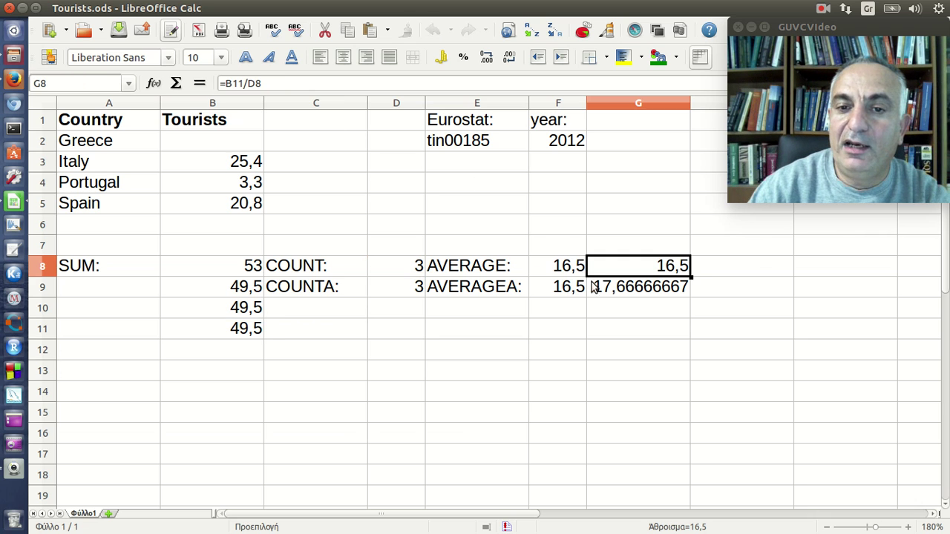
left_click(594, 288)
left_click(325, 80)
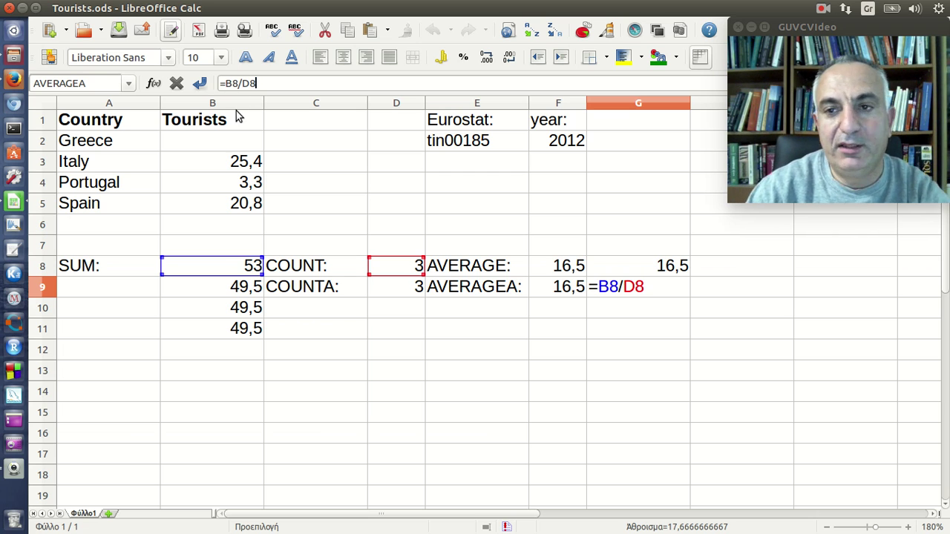
key("Return")
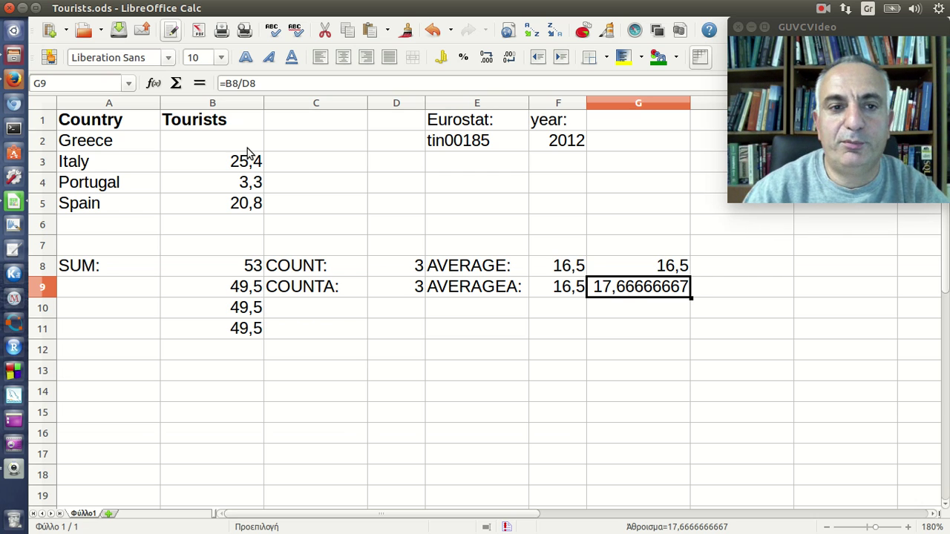
left_click(248, 149)
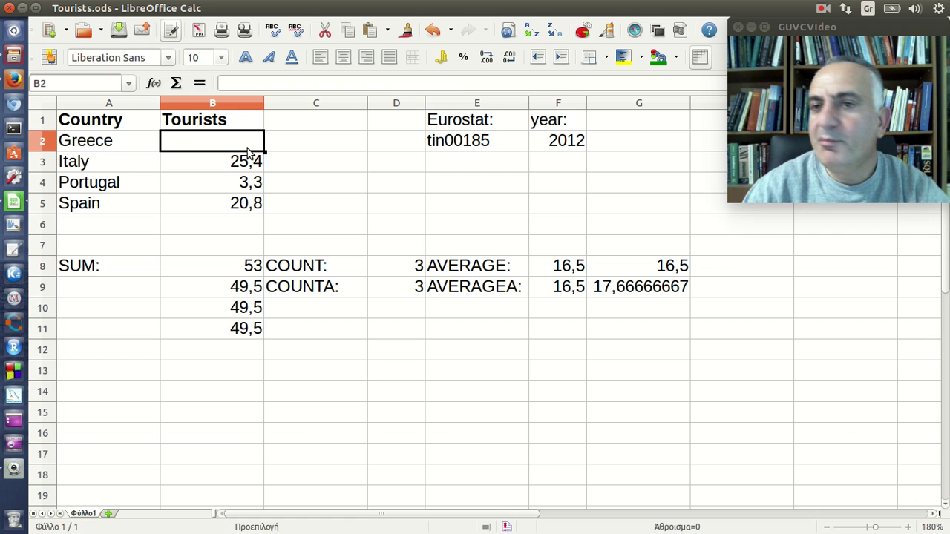
Enter the Greek word τρεισημισι as Greece's tourist entry in B2
type("τ")
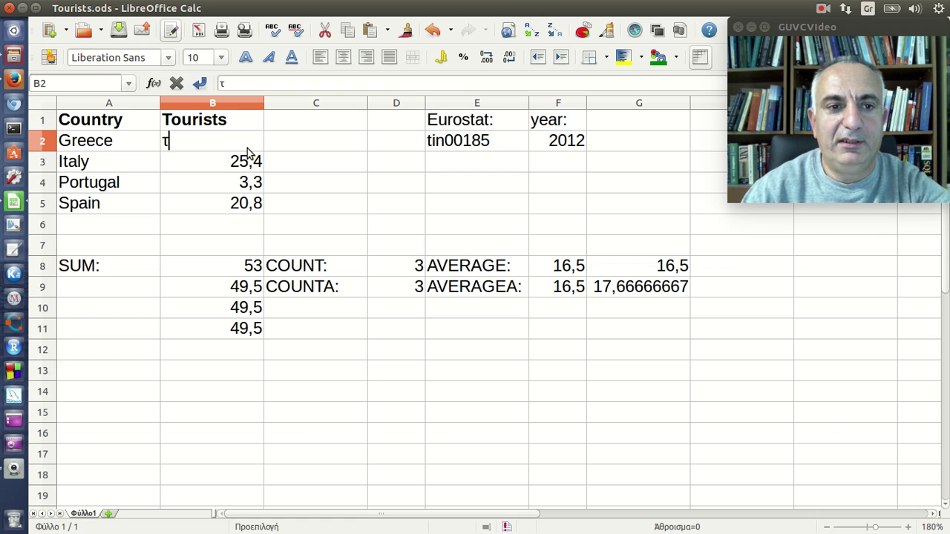
type("ρε")
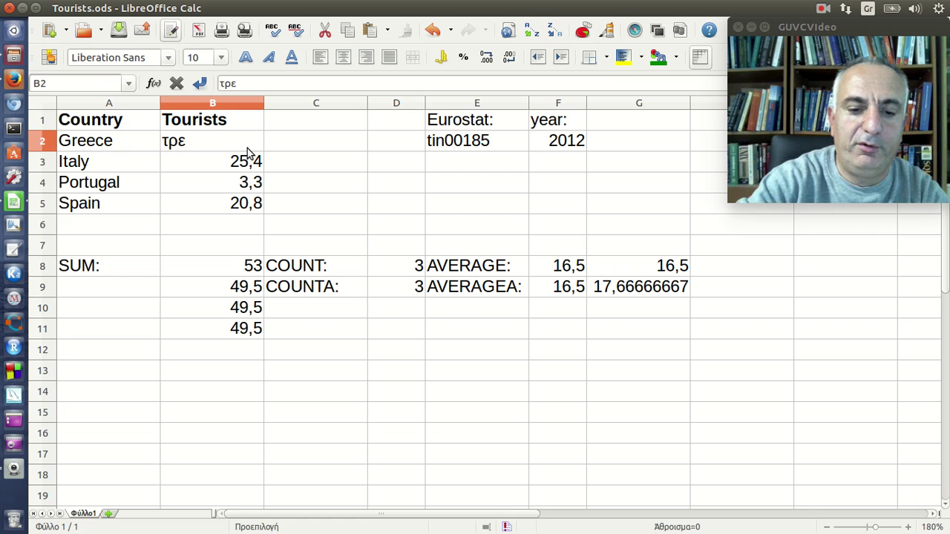
type("ισημισ")
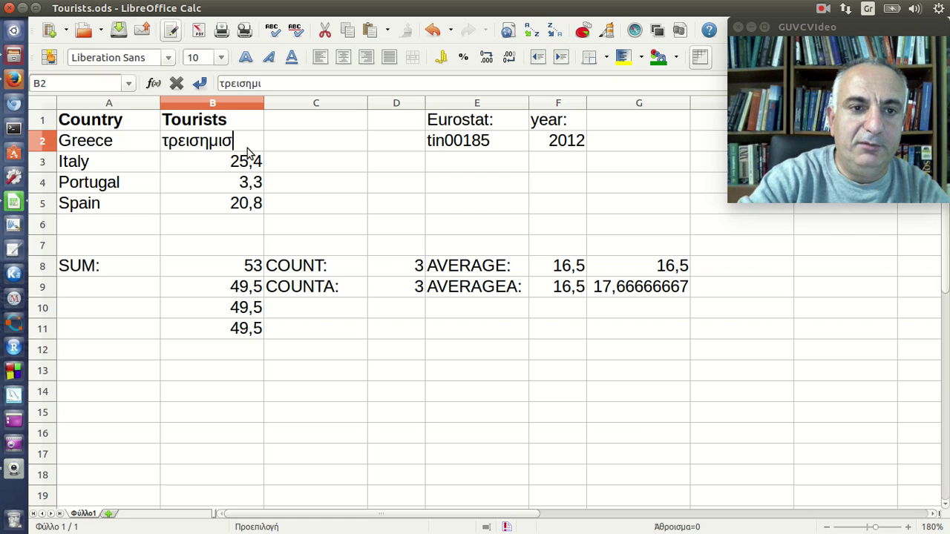
type("ι")
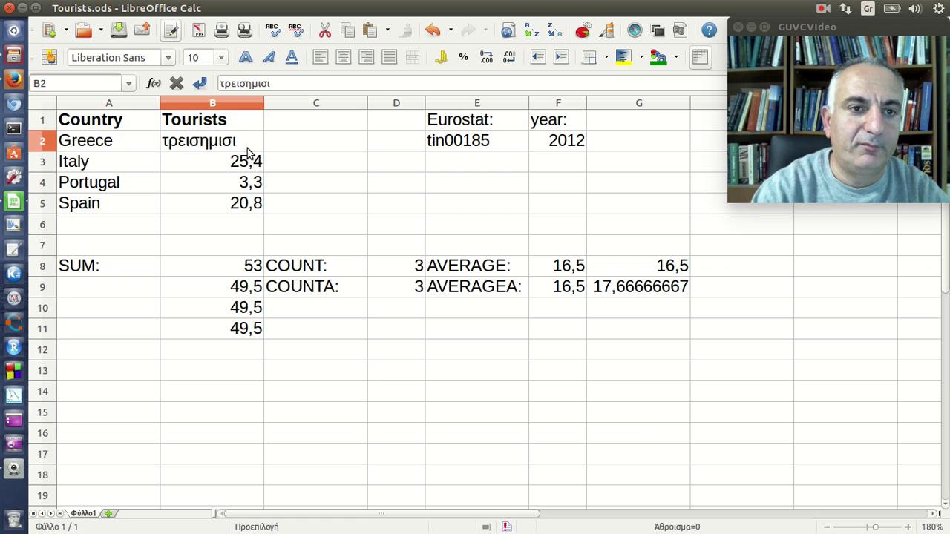
key("Return")
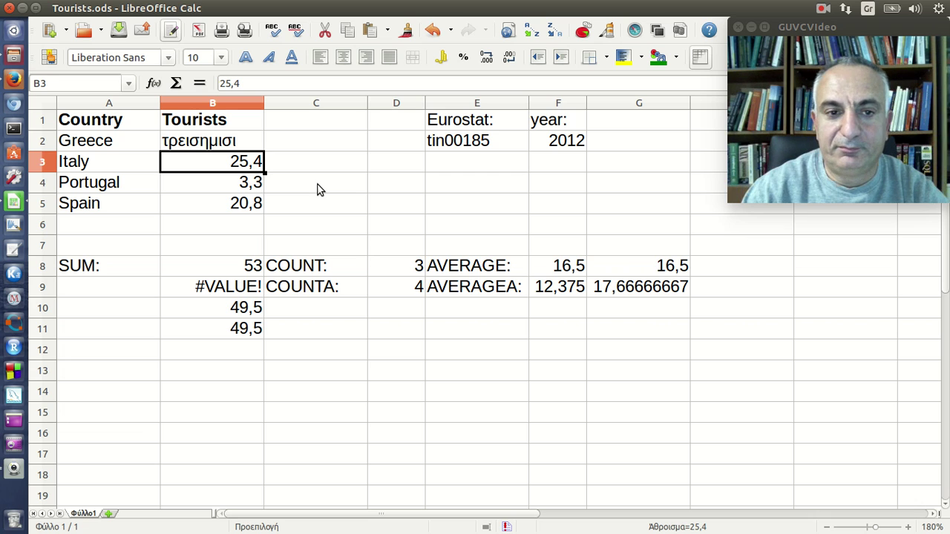
left_click(246, 268)
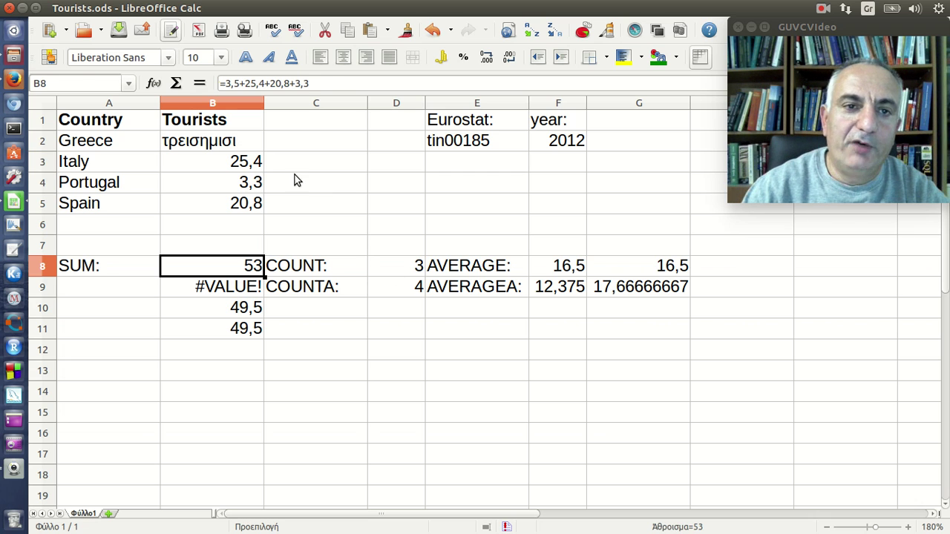
left_click(332, 83)
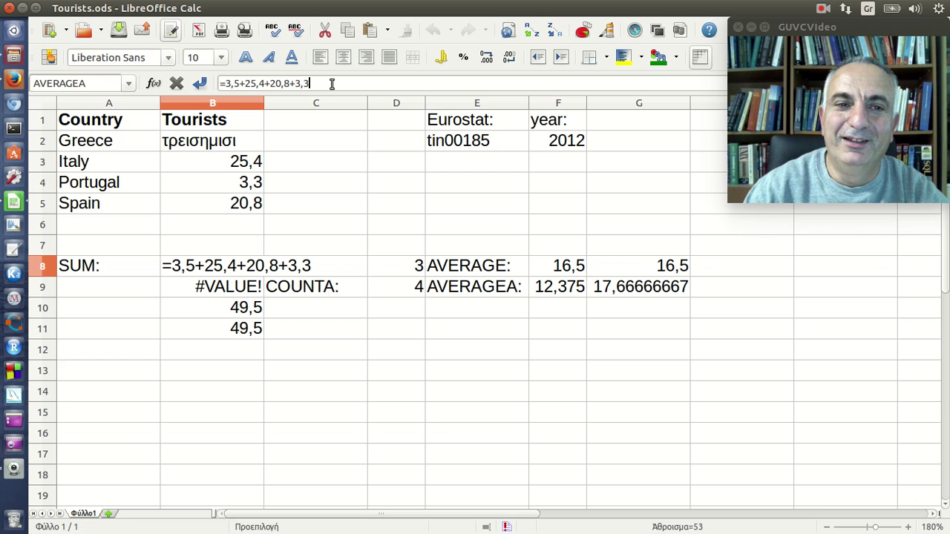
key("Return")
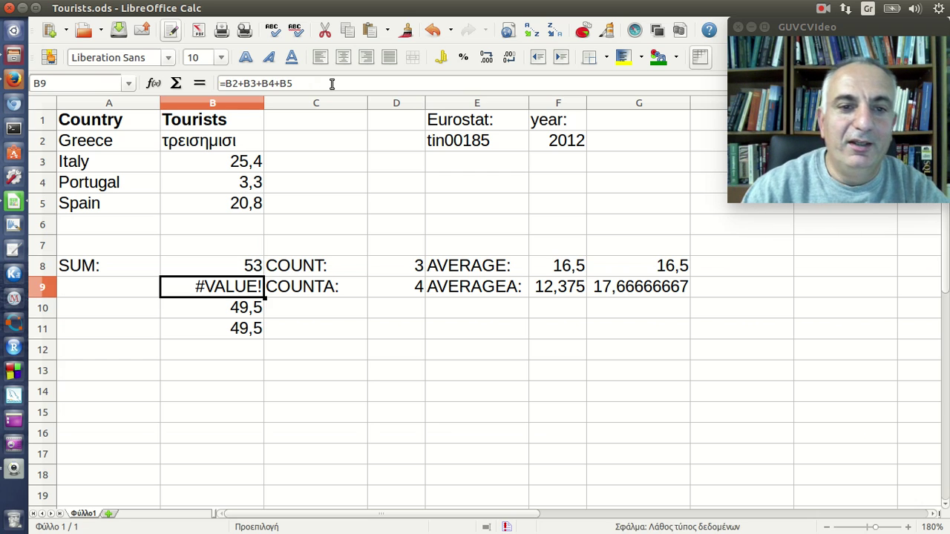
left_click(321, 82)
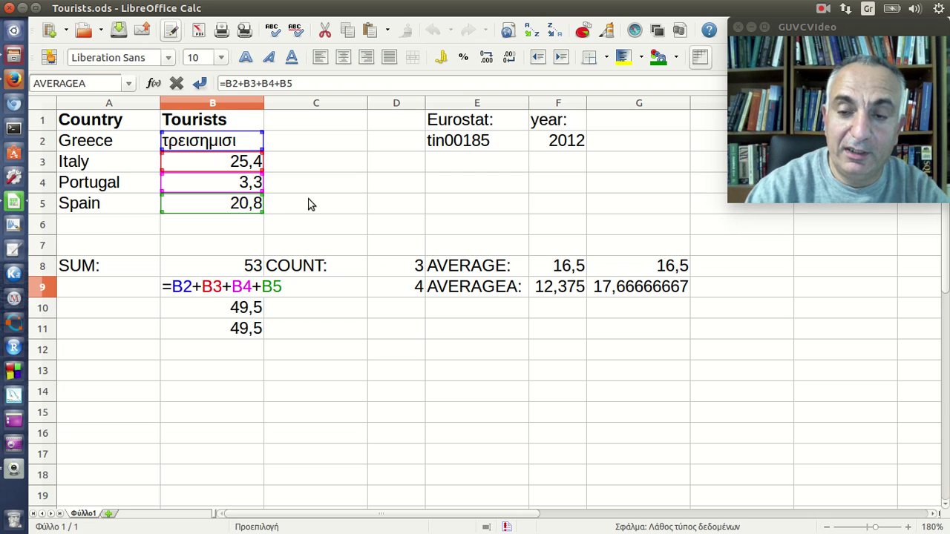
key("Return")
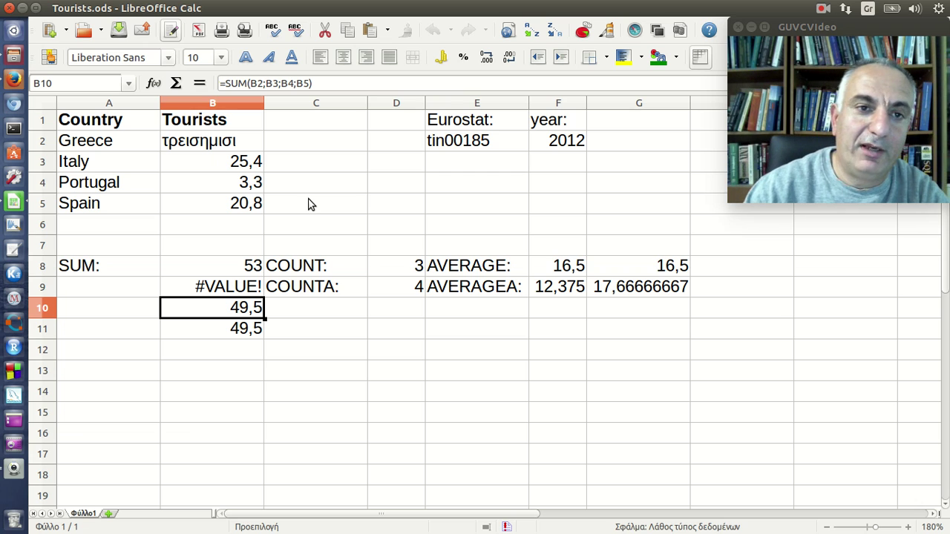
left_click(238, 287)
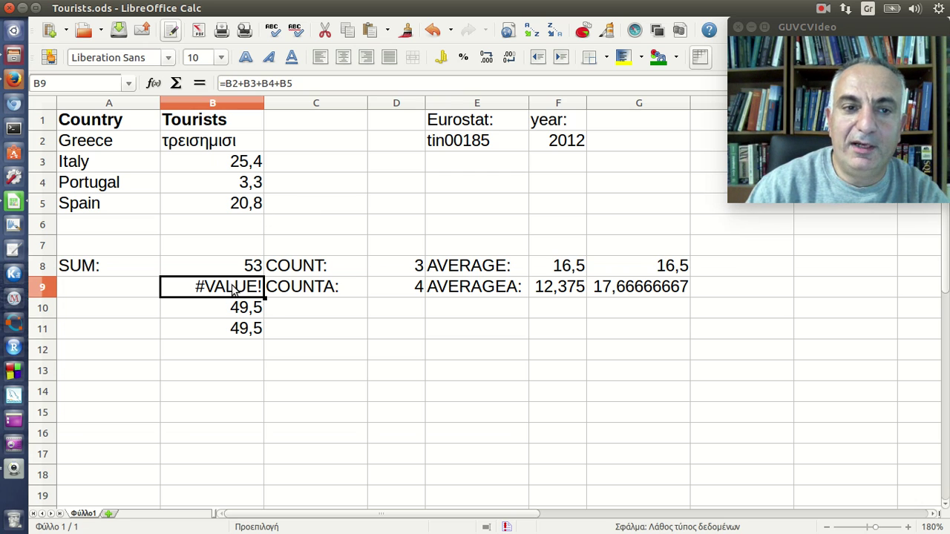
left_click(211, 146)
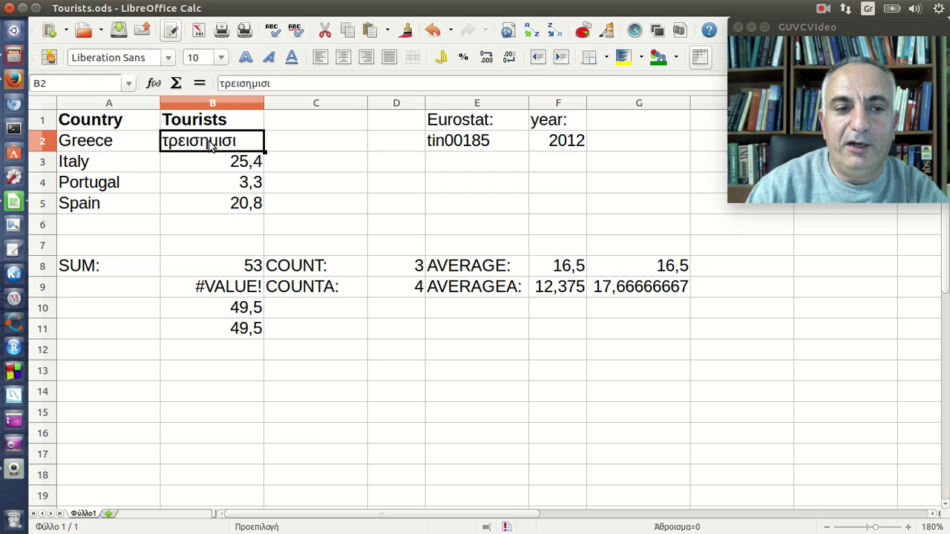
left_click(224, 294)
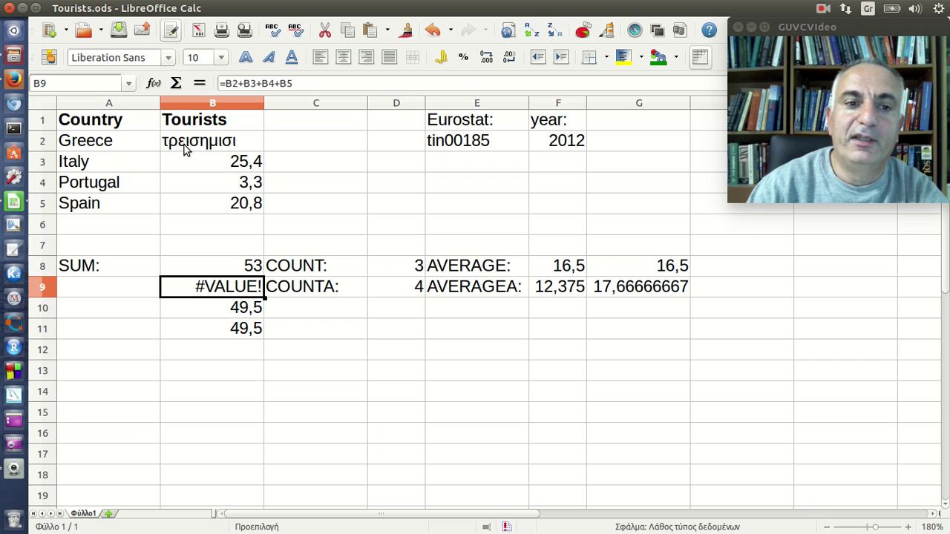
left_click(223, 310)
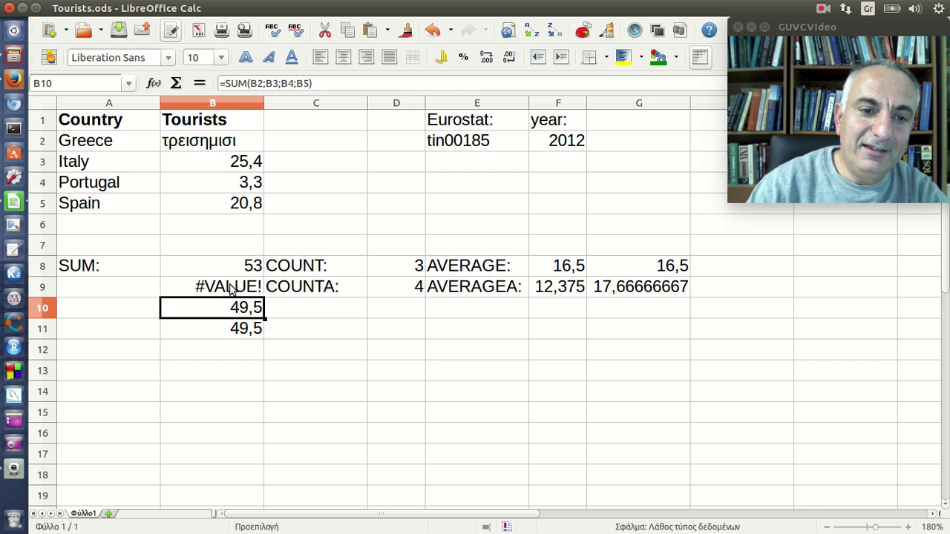
left_click(328, 84)
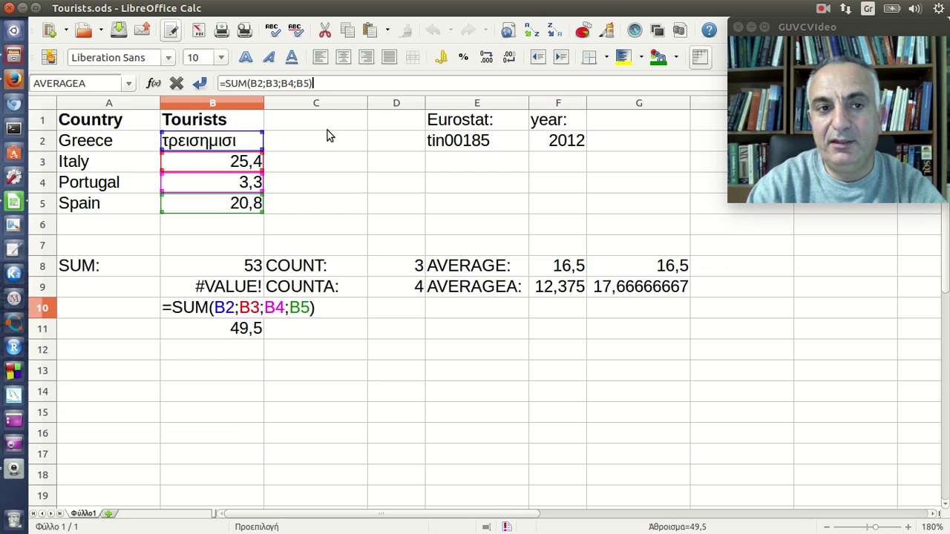
key("Return")
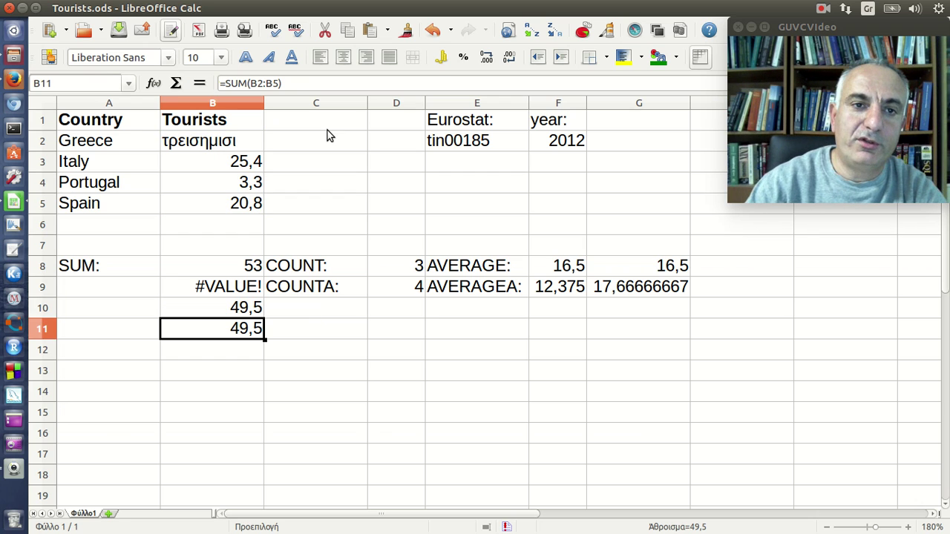
left_click(310, 84)
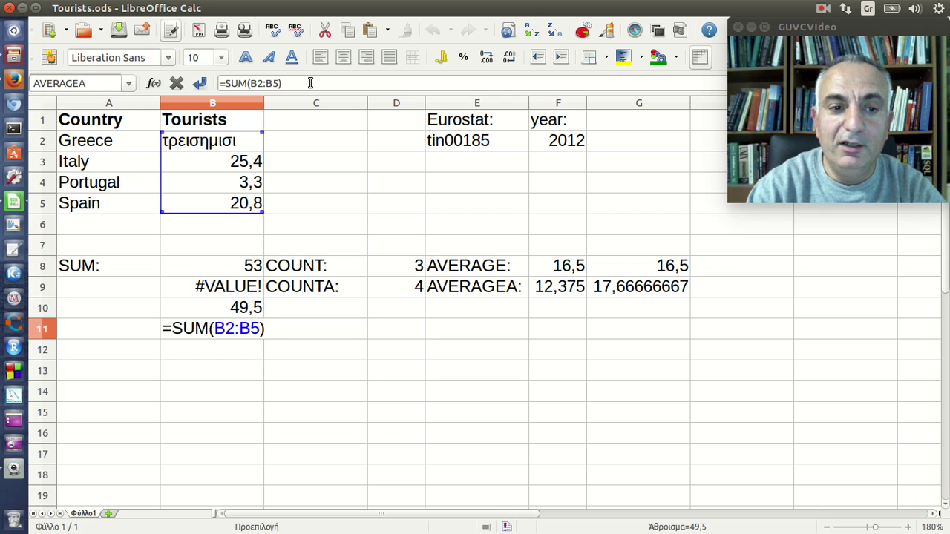
key("Return")
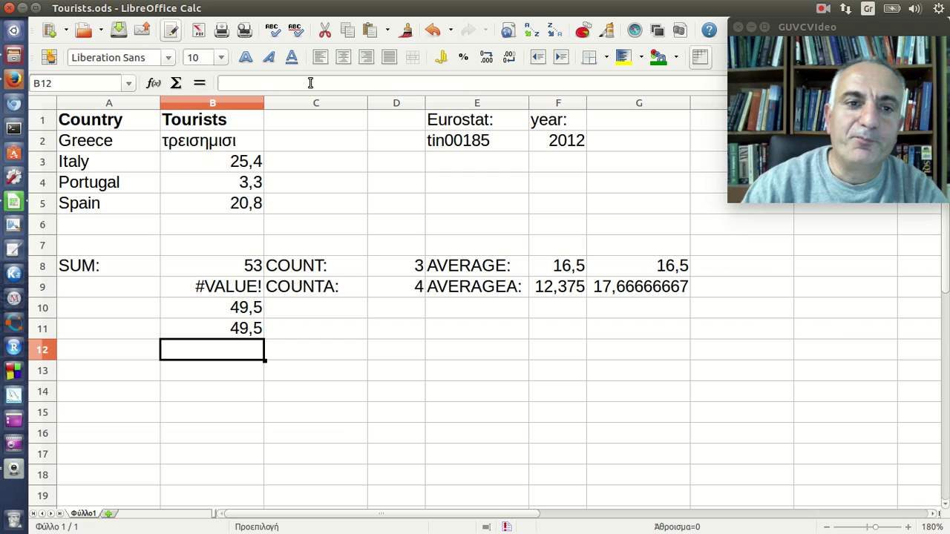
left_click(257, 161)
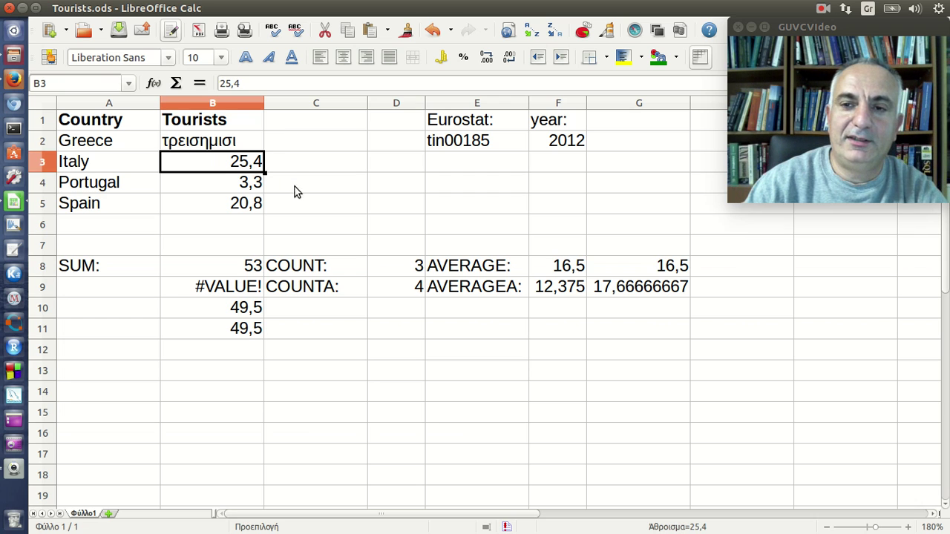
left_click(256, 187)
left_click(254, 206)
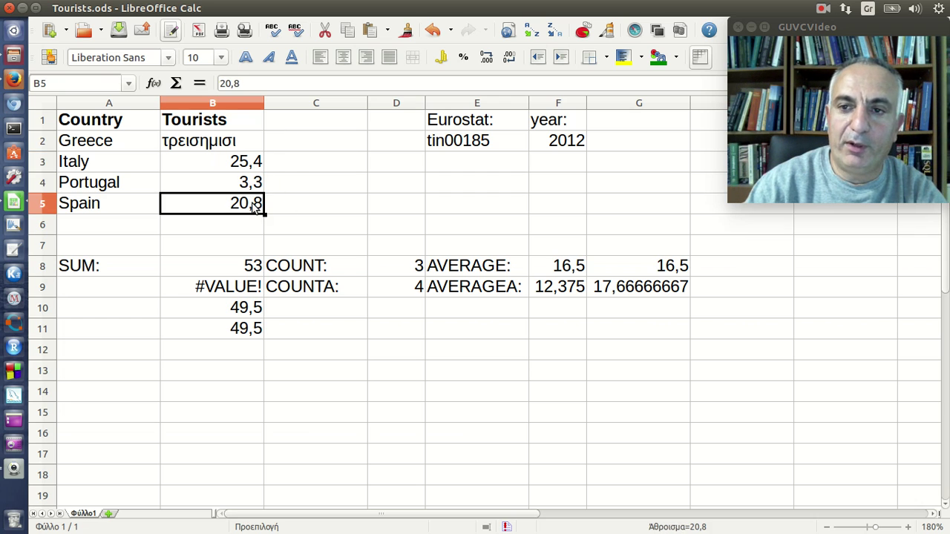
left_click(234, 146)
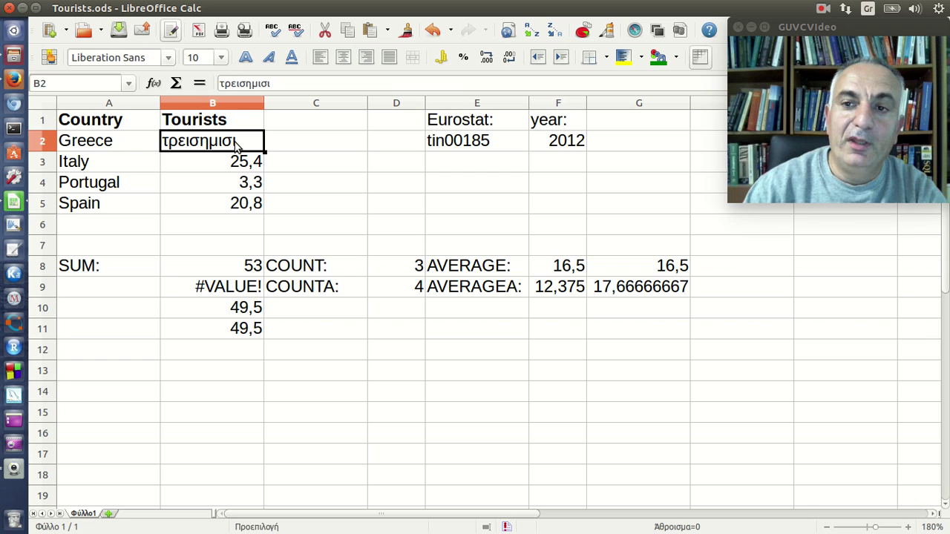
left_click_drag(244, 291, 240, 330)
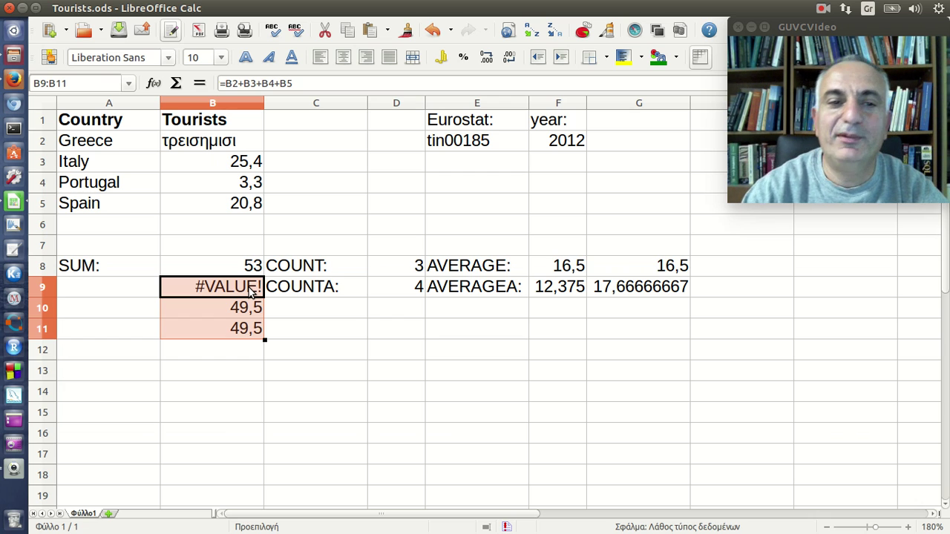
left_click(320, 332)
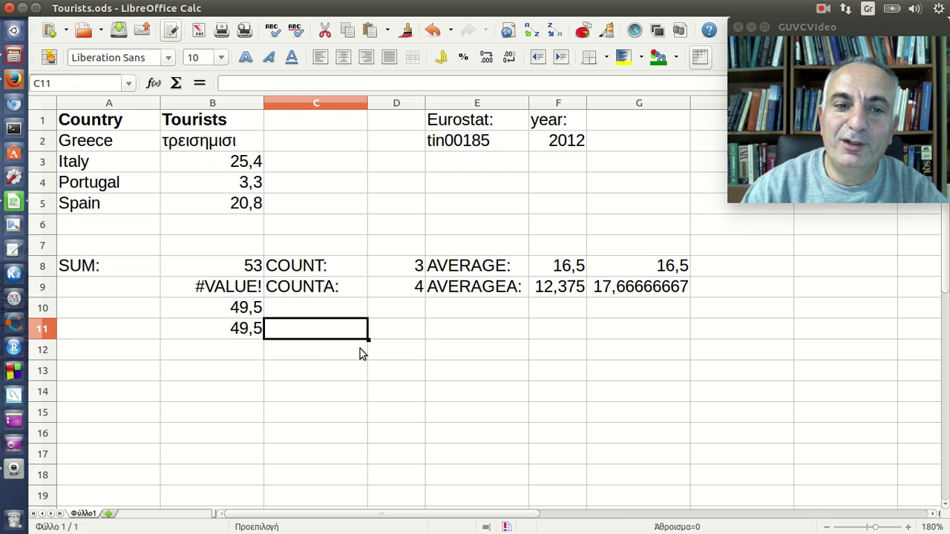
left_click_drag(409, 267, 406, 286)
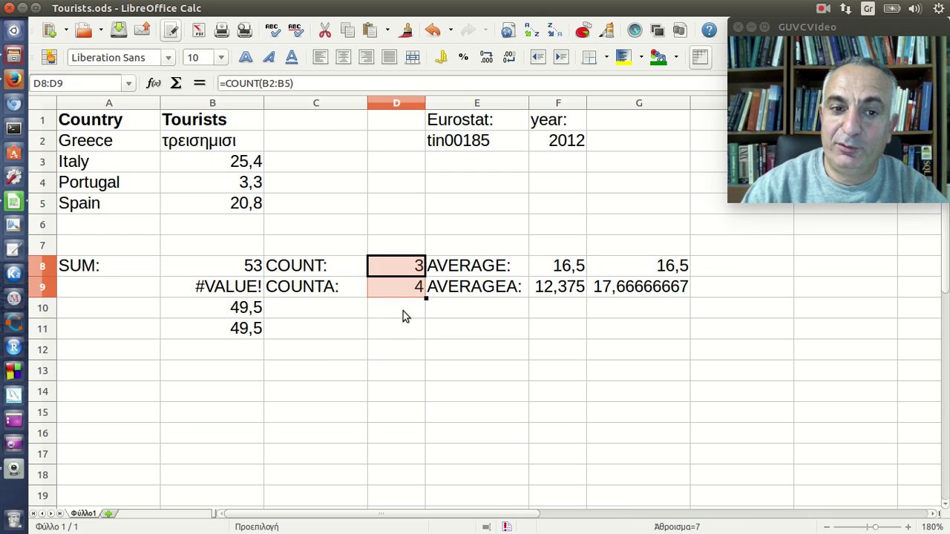
left_click_drag(562, 271, 542, 369)
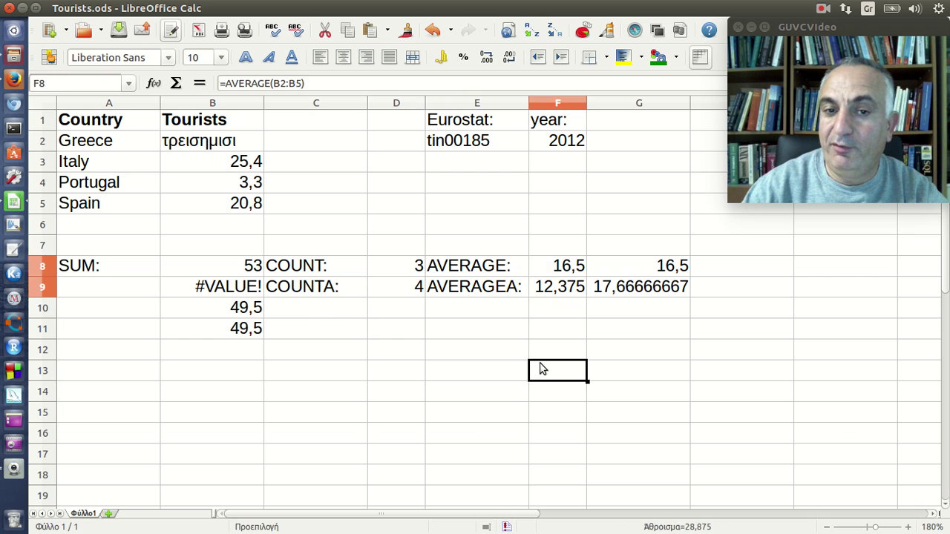
left_click(394, 269)
left_click(320, 81)
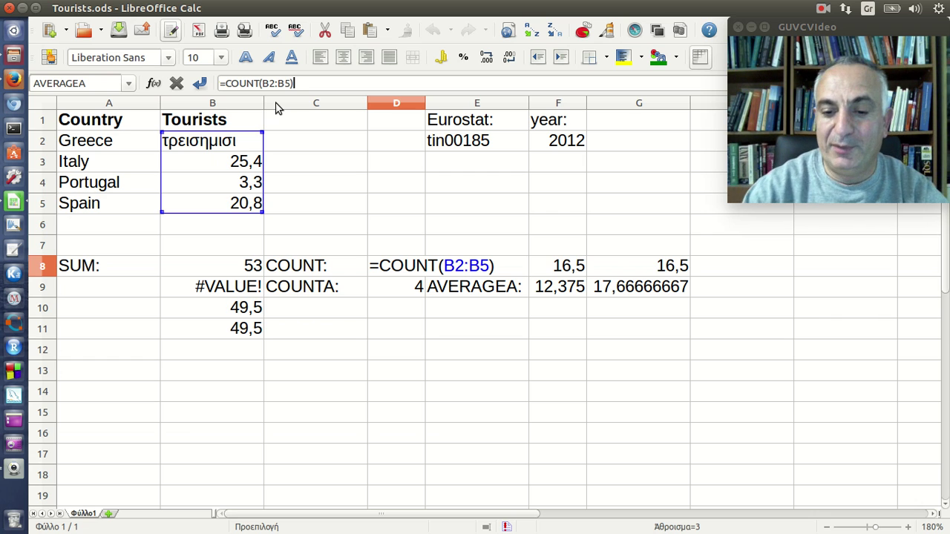
key("Return")
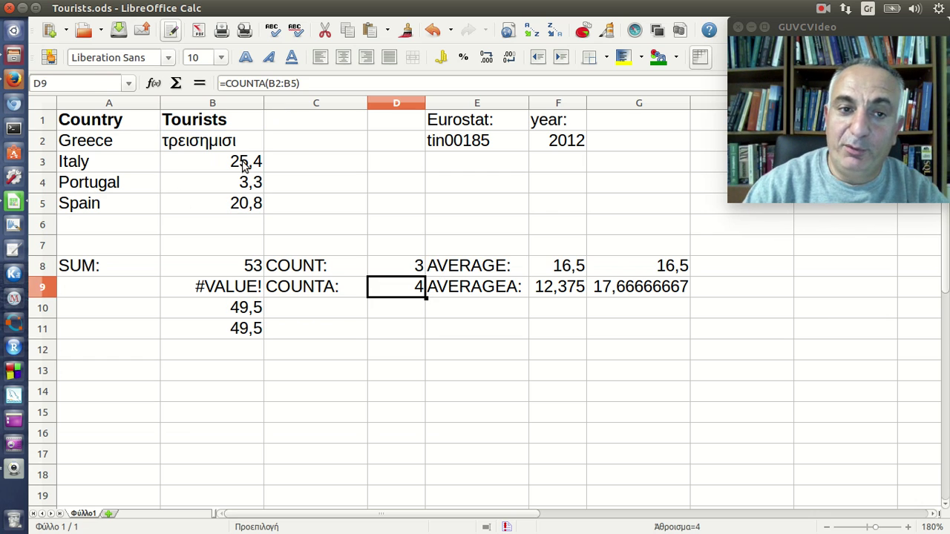
left_click(309, 85)
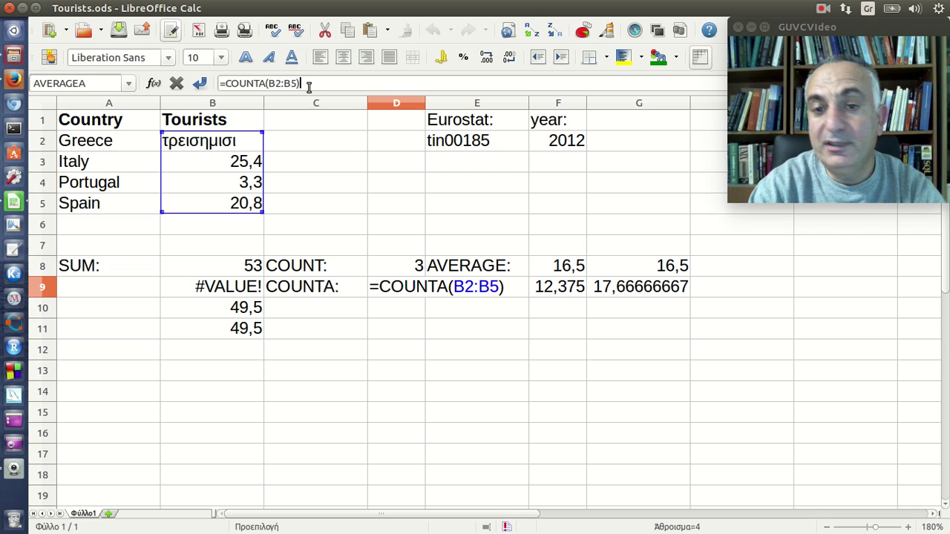
key("Return")
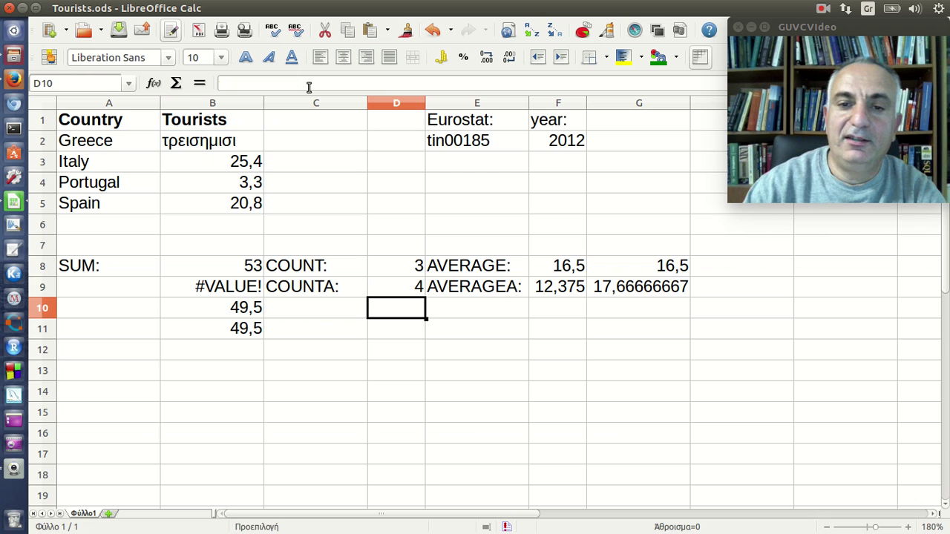
left_click(563, 270)
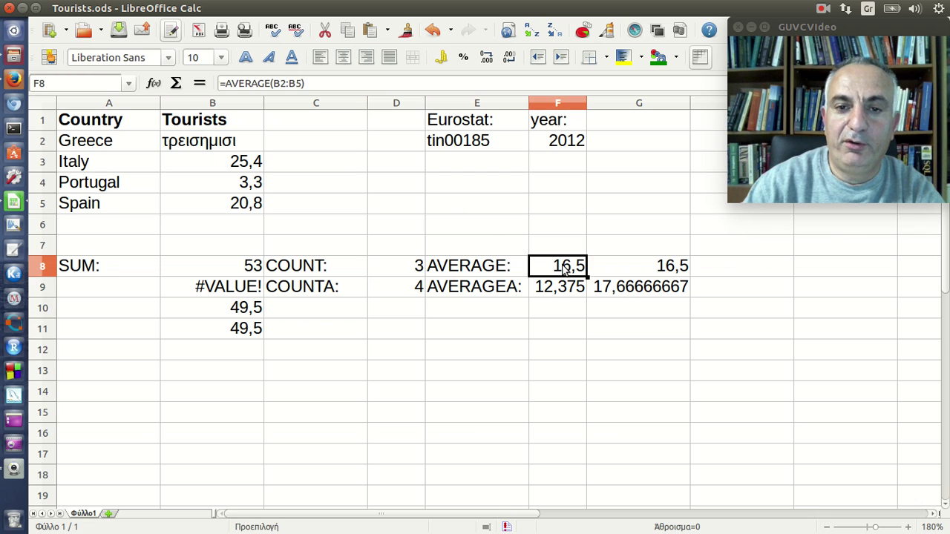
left_click(328, 83)
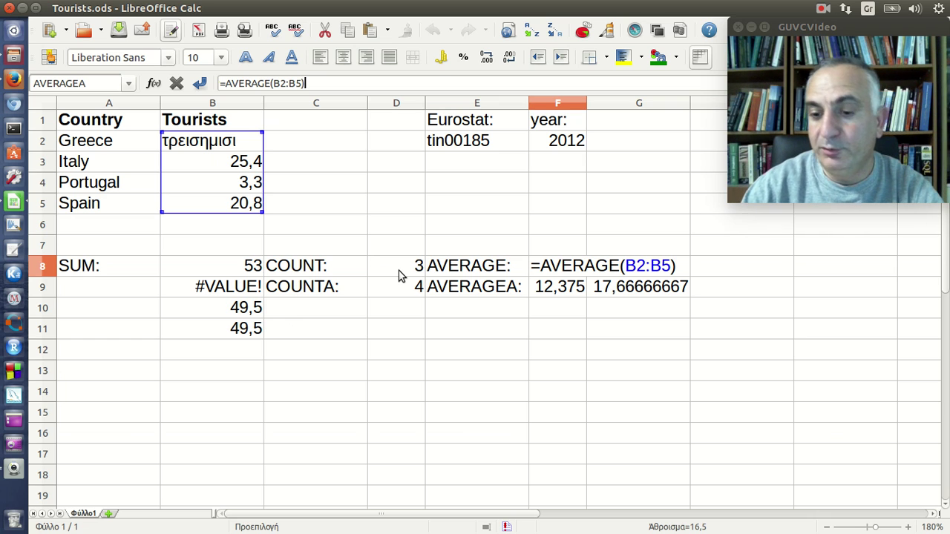
key("Return")
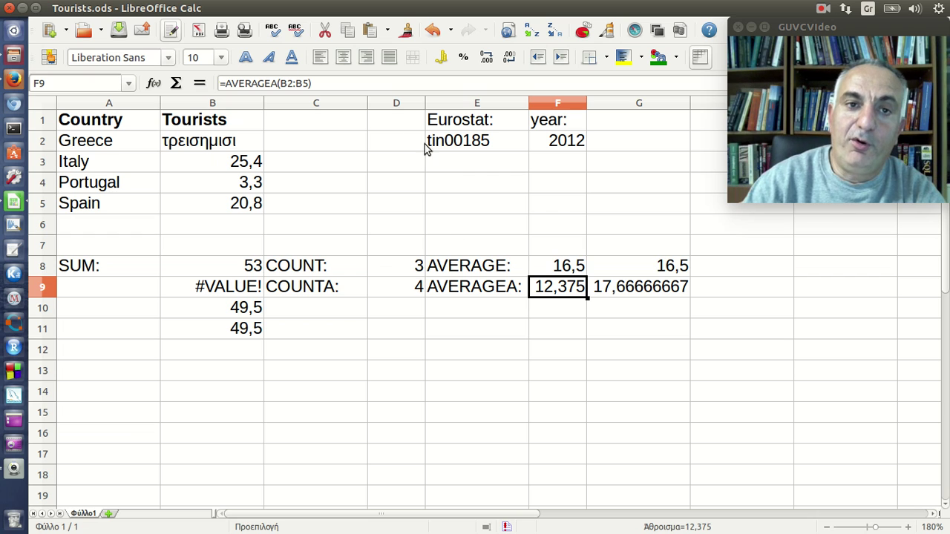
left_click(367, 82)
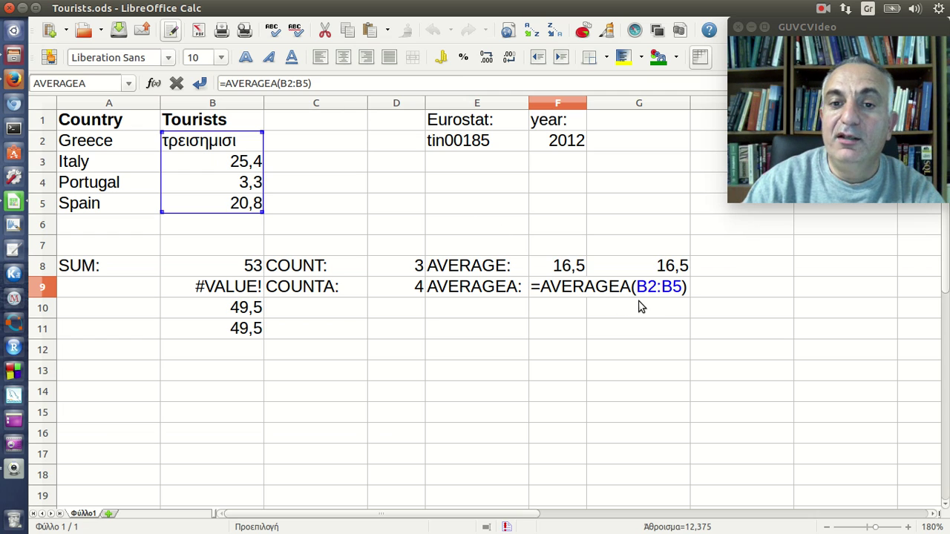
key("Return")
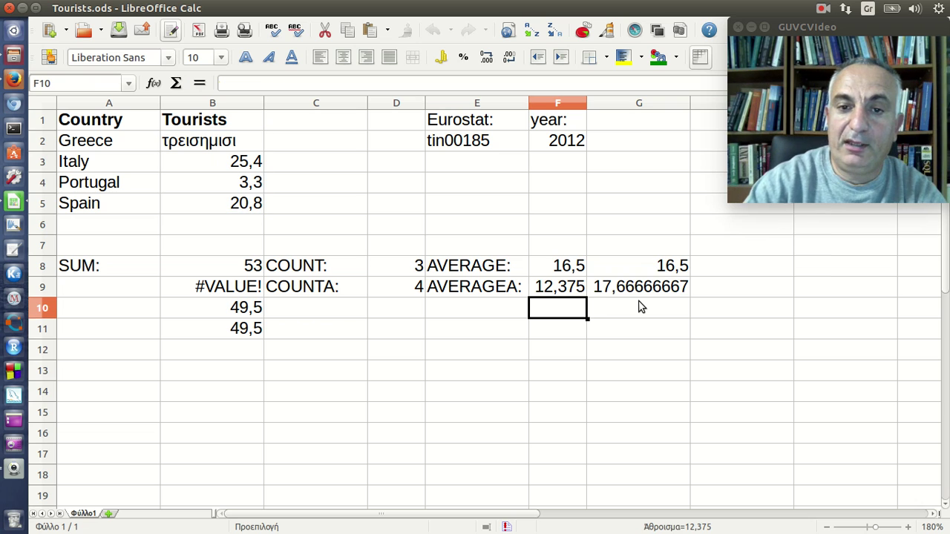
left_click(558, 294)
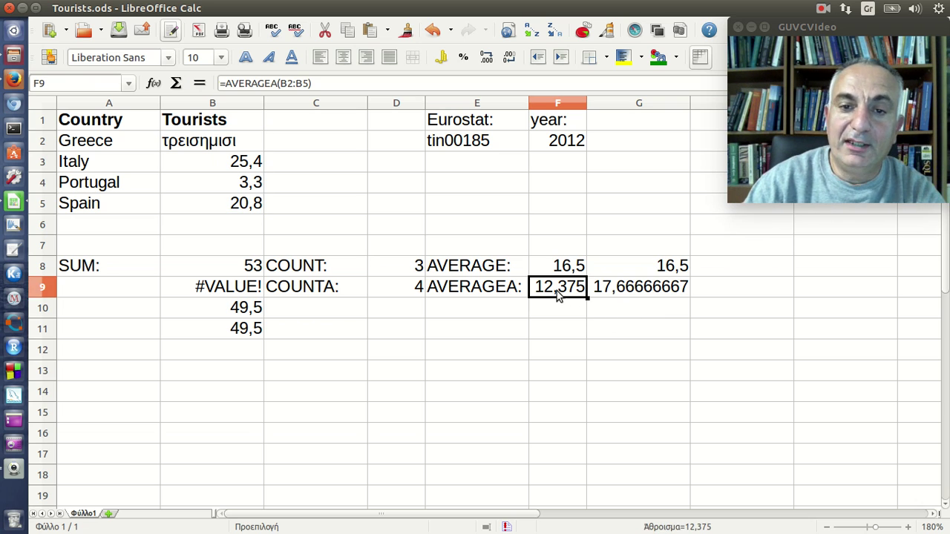
left_click(234, 311)
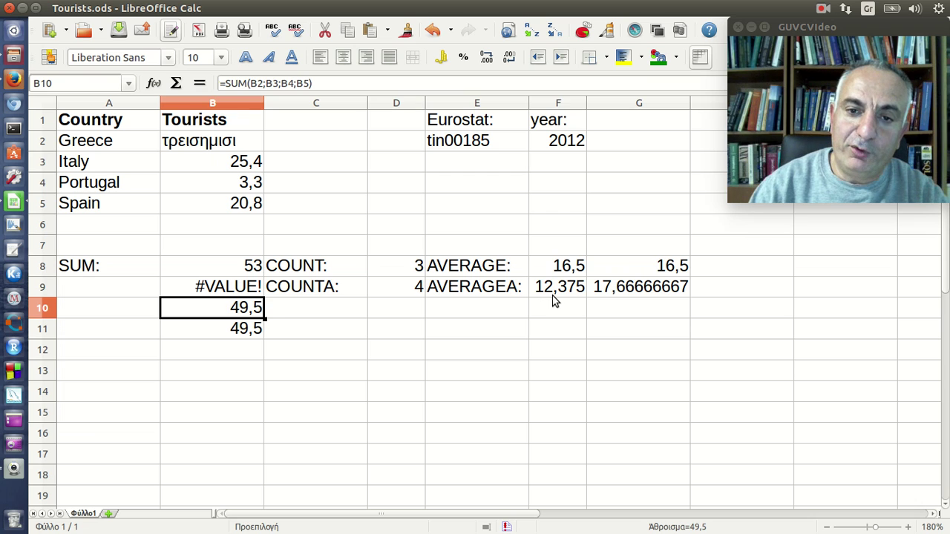
left_click(553, 300)
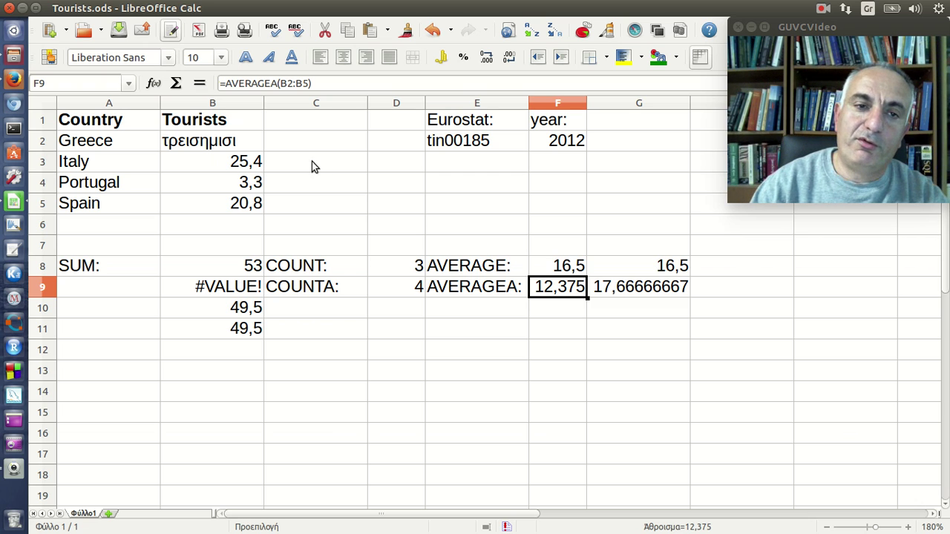
Replace Greece's text entry in B2 with the number 3,5
left_click(257, 144)
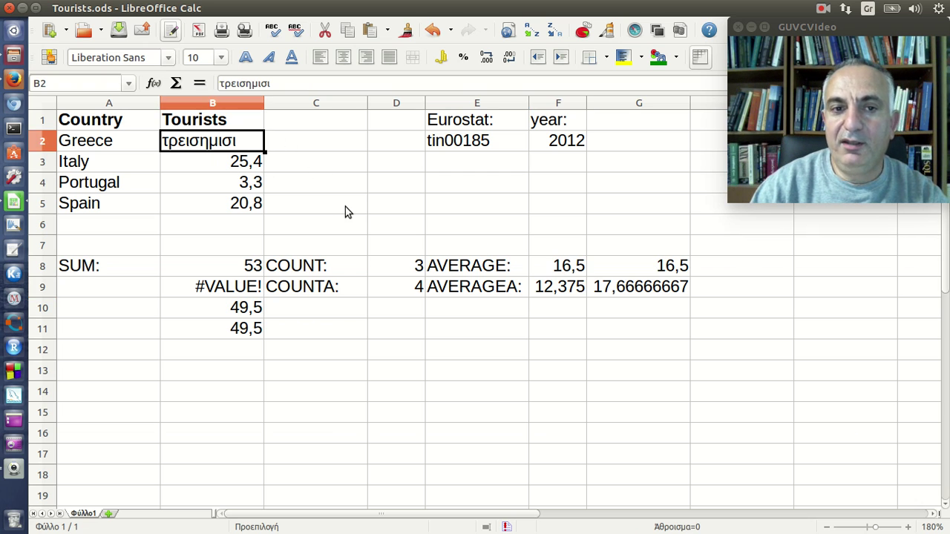
type("3,5")
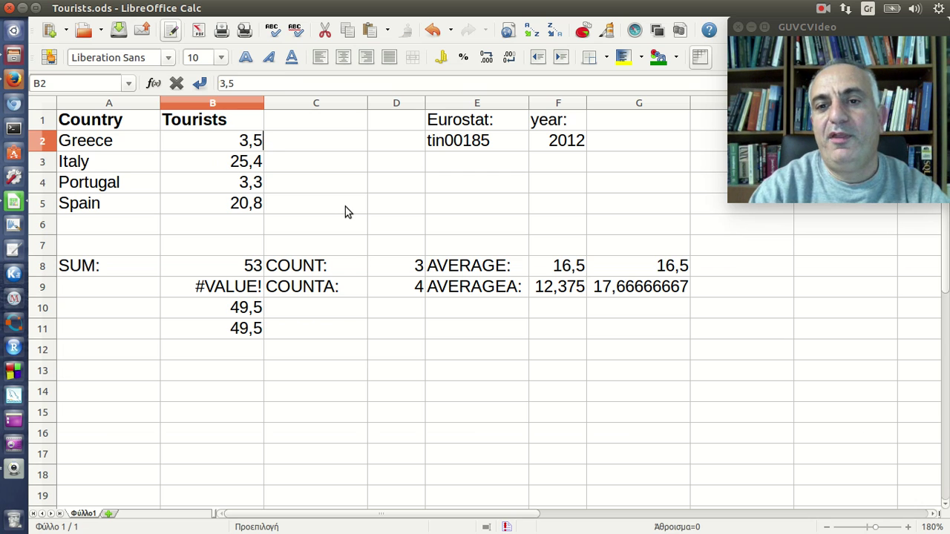
key("Return")
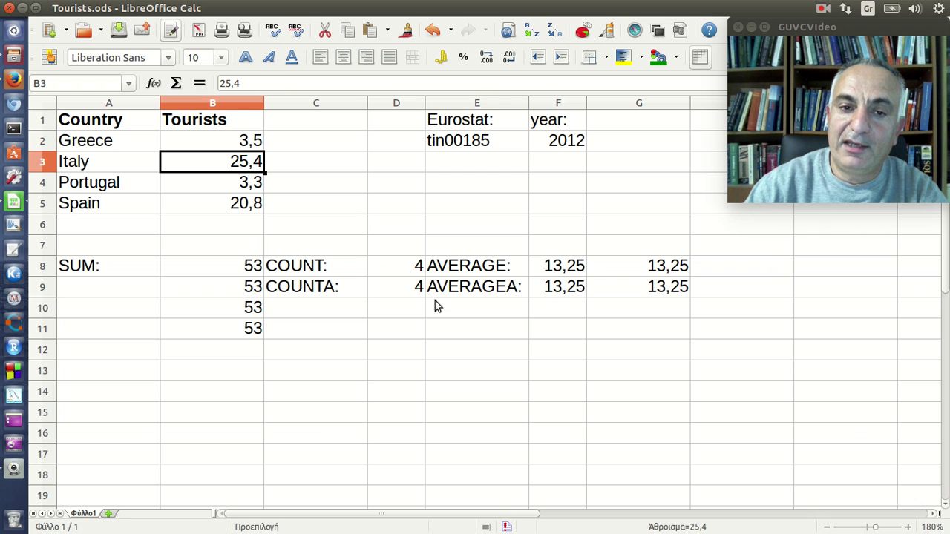
left_click(471, 292)
left_click(481, 268)
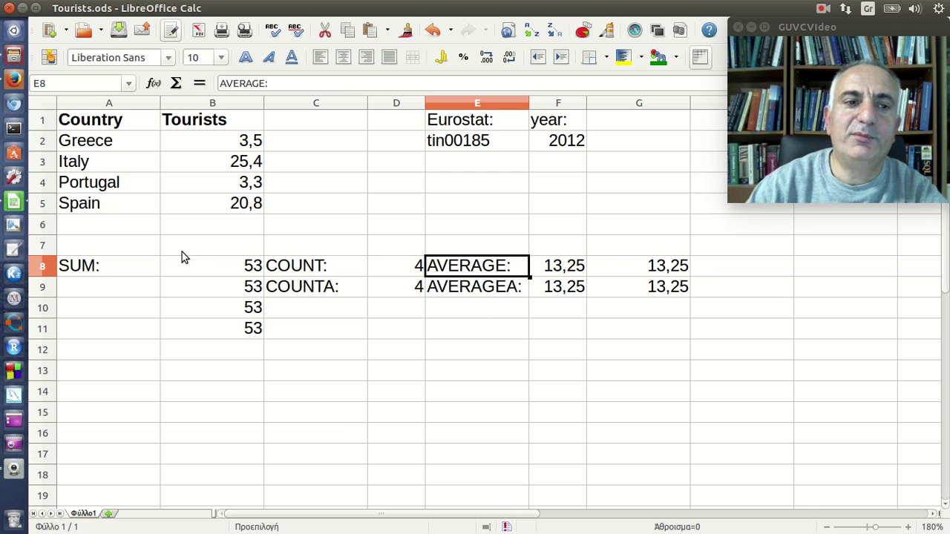
left_click(151, 224)
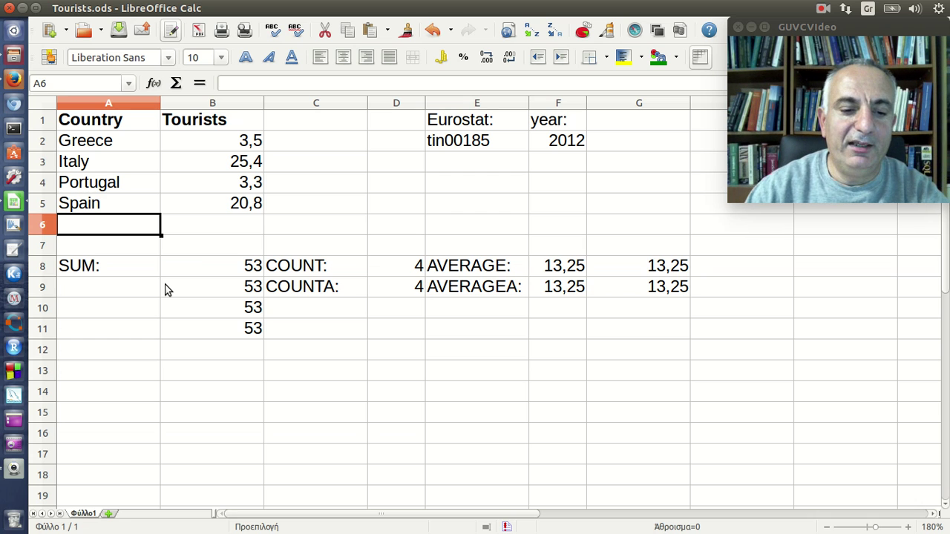
Type France in A6 and switch to the Eurostat table to look up France's figure
key("alt+shift")
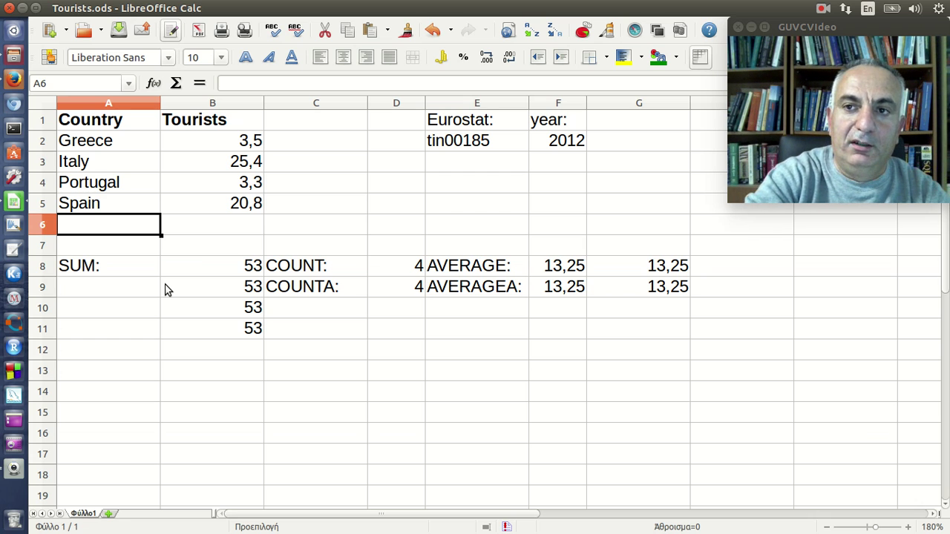
type("Franc")
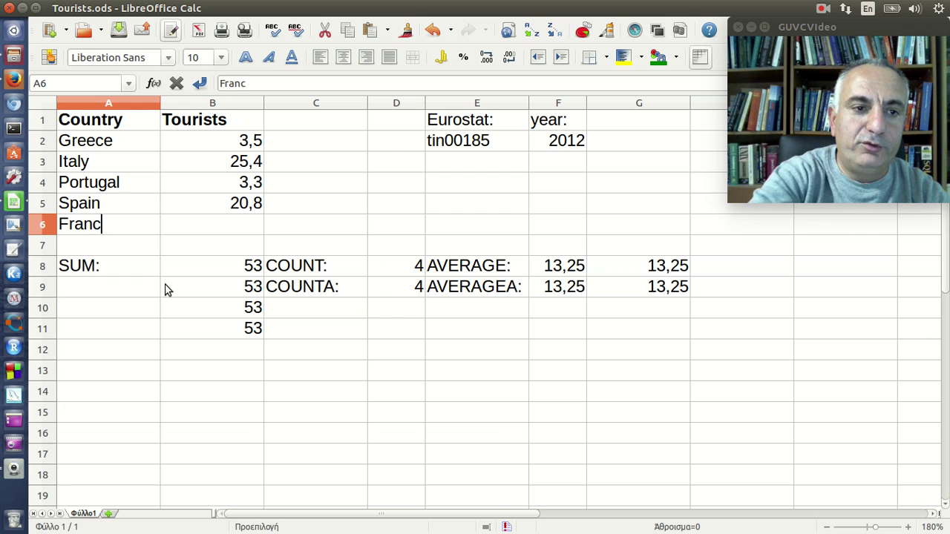
type("e")
key("Tab")
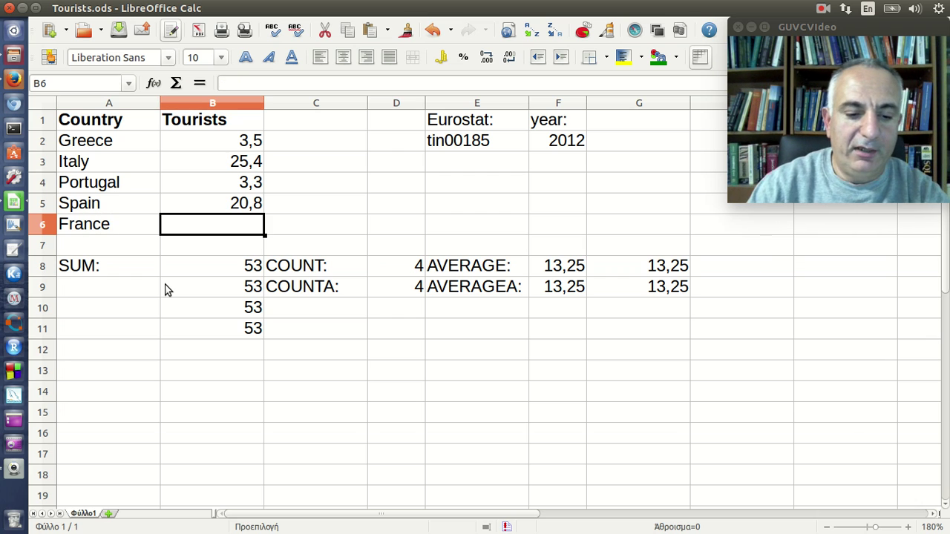
left_click(14, 79)
key("alt+shift")
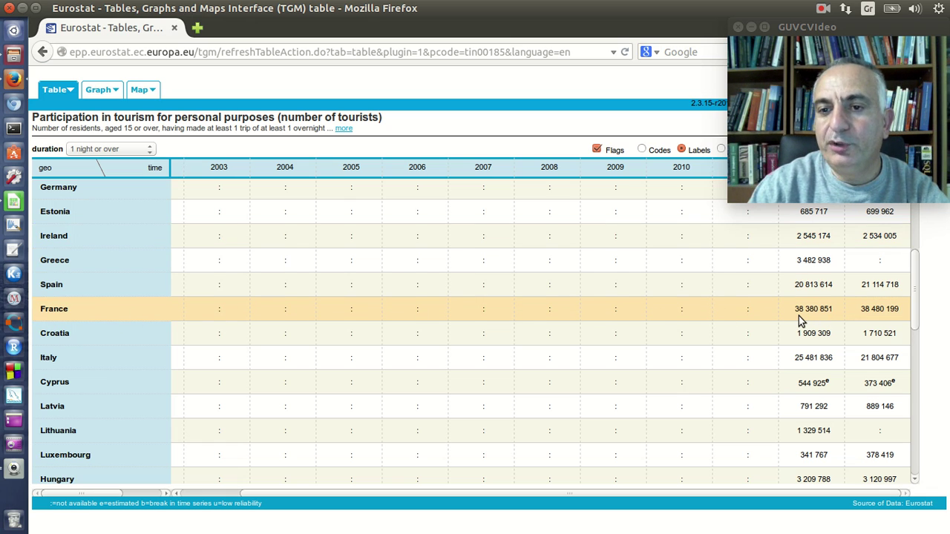
Back in Calc, enter France's figure 38,4 in B6
key("alt+Tab")
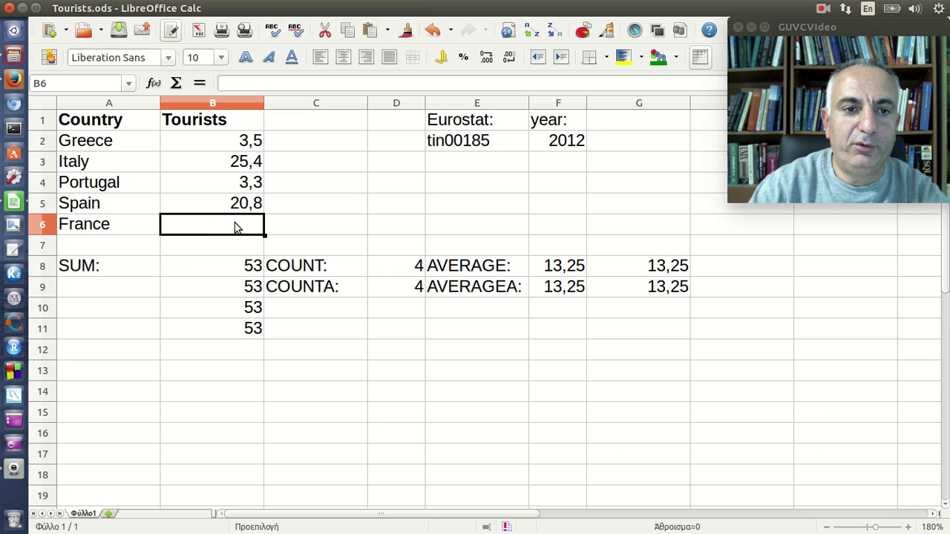
type("38")
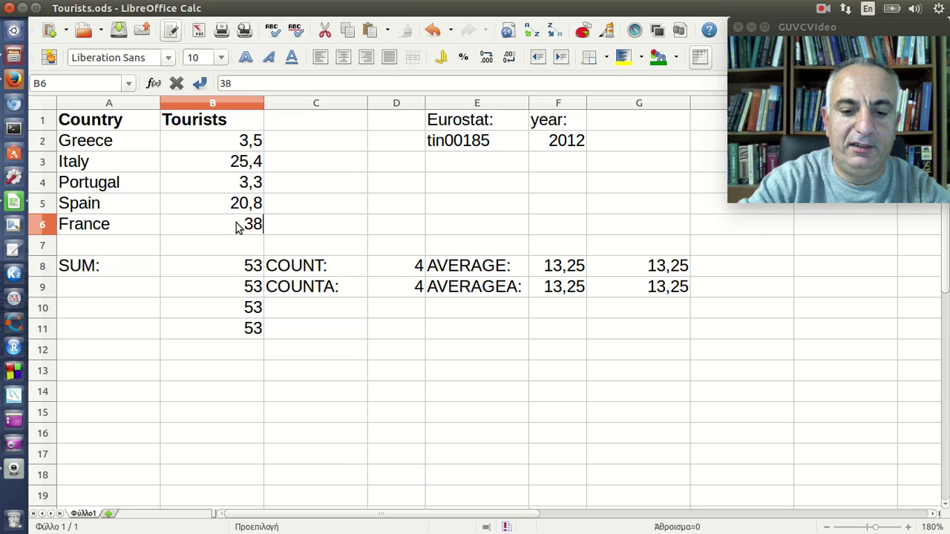
type(",4")
key("Tab")
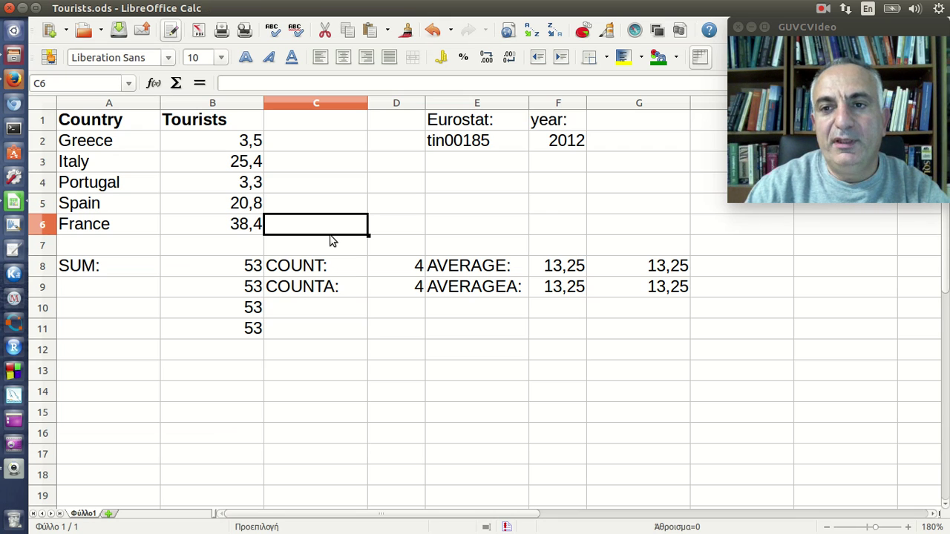
Compare B2:B5 with B6 and inspect the SUM in B11, COUNT in D8 and AVERAGE in F8
left_click_drag(231, 144, 232, 203)
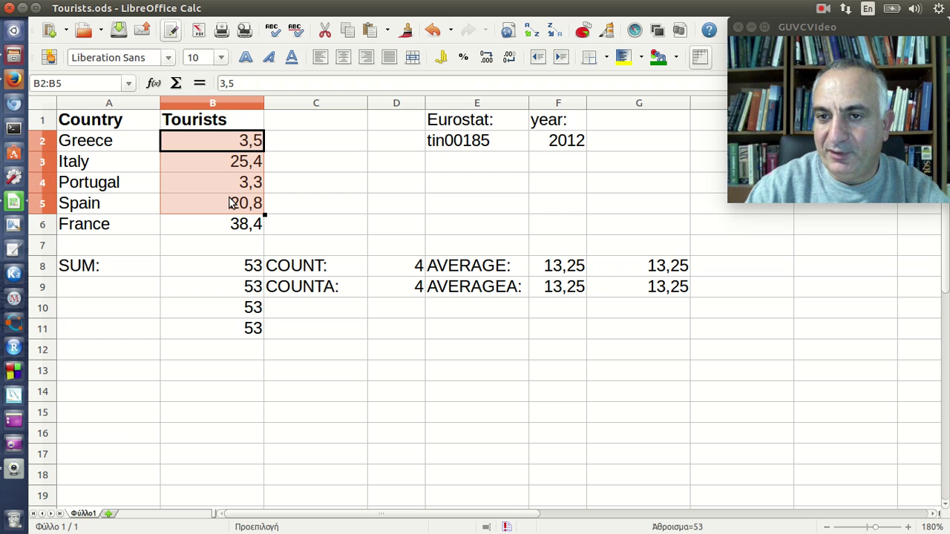
left_click(238, 227)
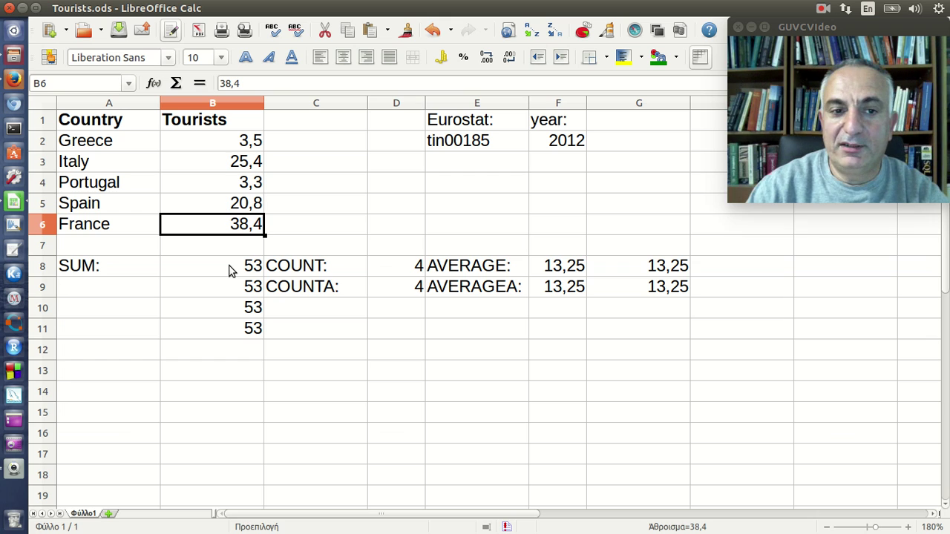
left_click(249, 331)
left_click(386, 269)
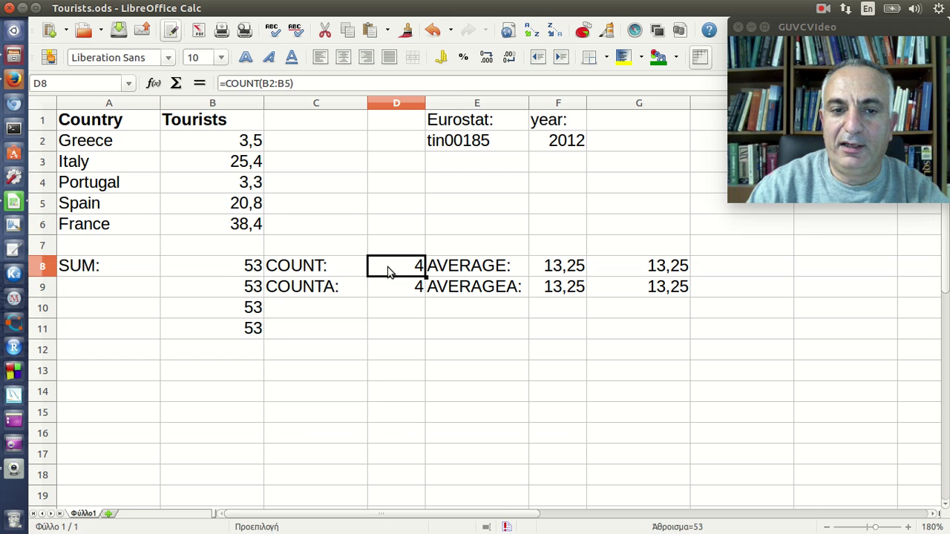
left_click(568, 269)
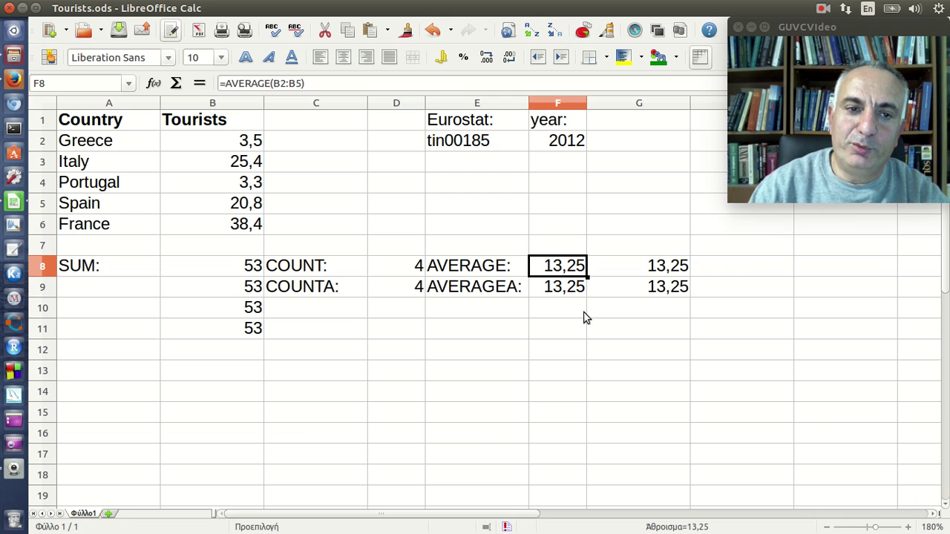
left_click(241, 332)
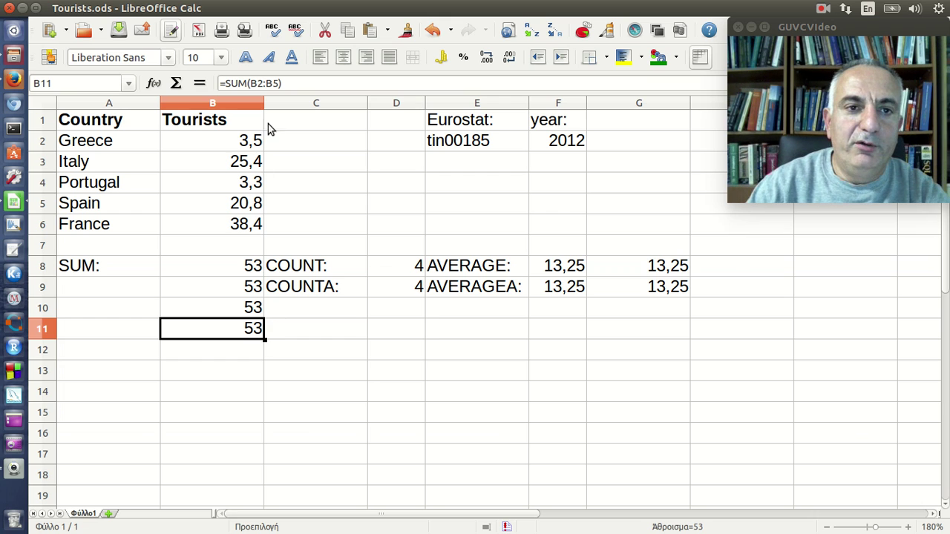
Make the SUM in B11, the COUNT in D8 and the AVERAGE in F8 bold
left_click(247, 61)
left_click(415, 267)
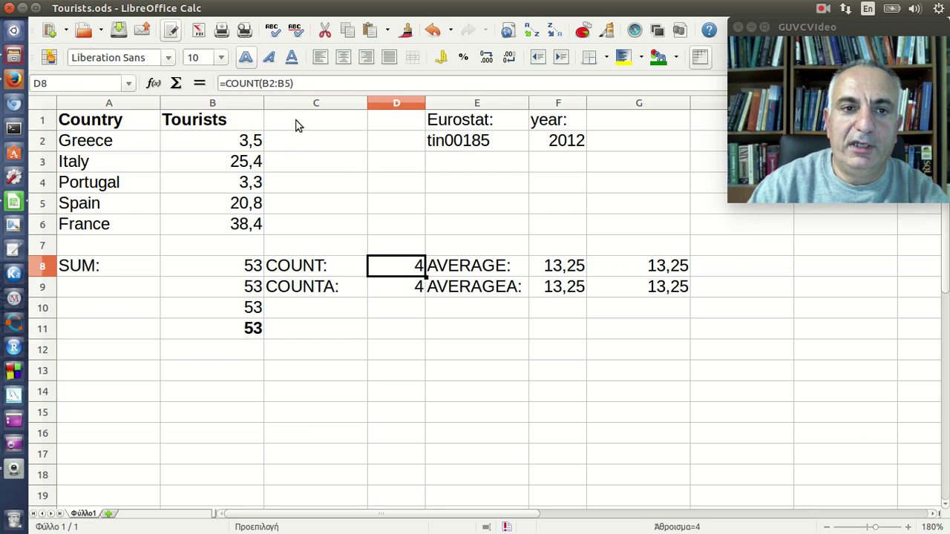
left_click(246, 61)
left_click(556, 267)
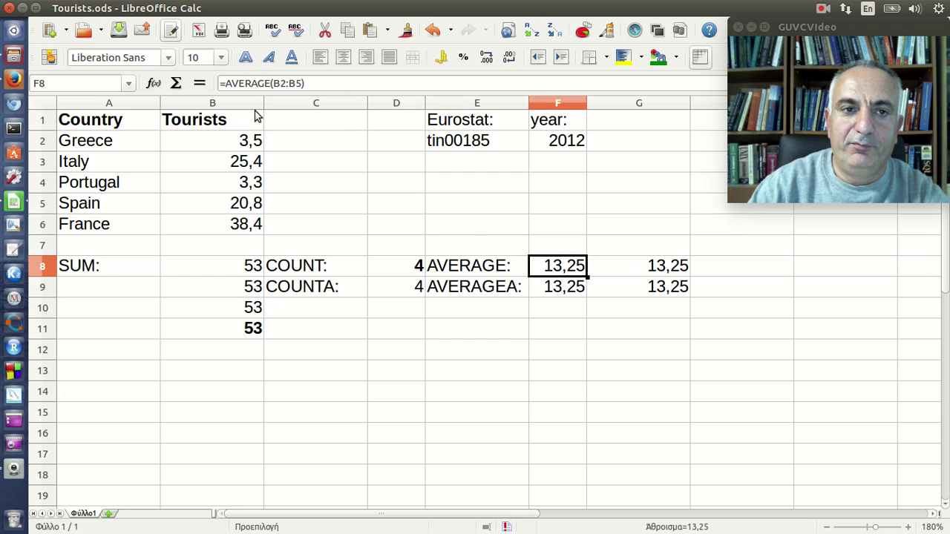
left_click(245, 58)
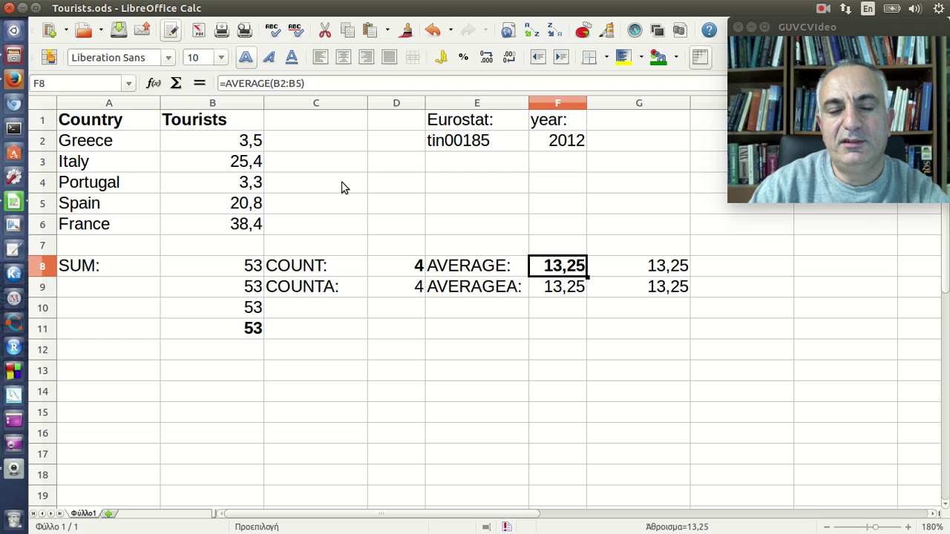
Check France's value in B6, then start editing B11's =SUM(B2:B5) formula
left_click(242, 227)
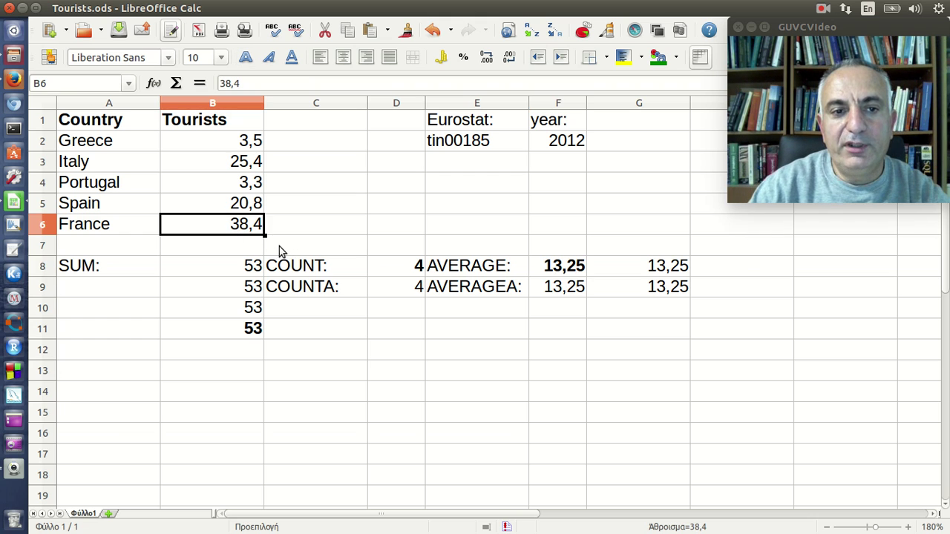
left_click(248, 326)
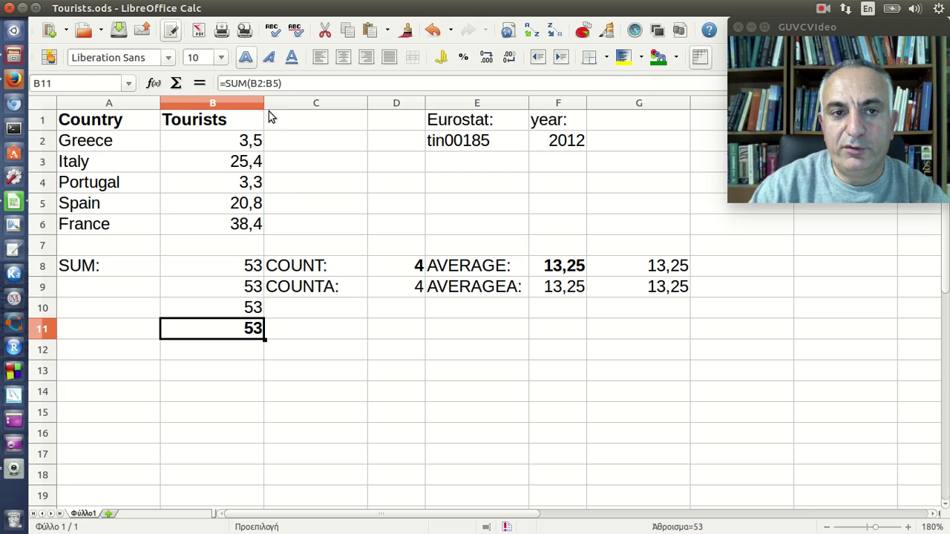
left_click(300, 85)
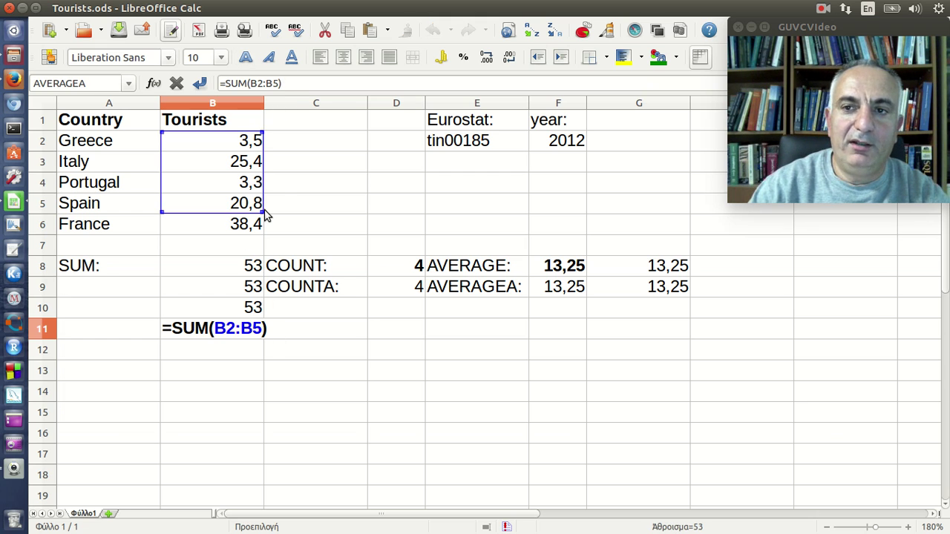
Change B11's SUM range to B2:B6 so it includes France
left_click(279, 83)
key("BackSpace")
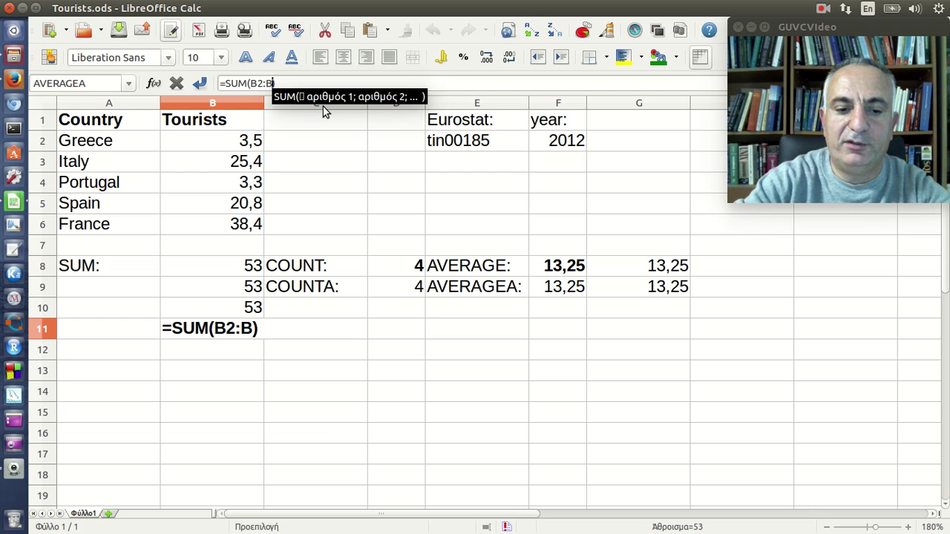
type("6")
key("Return")
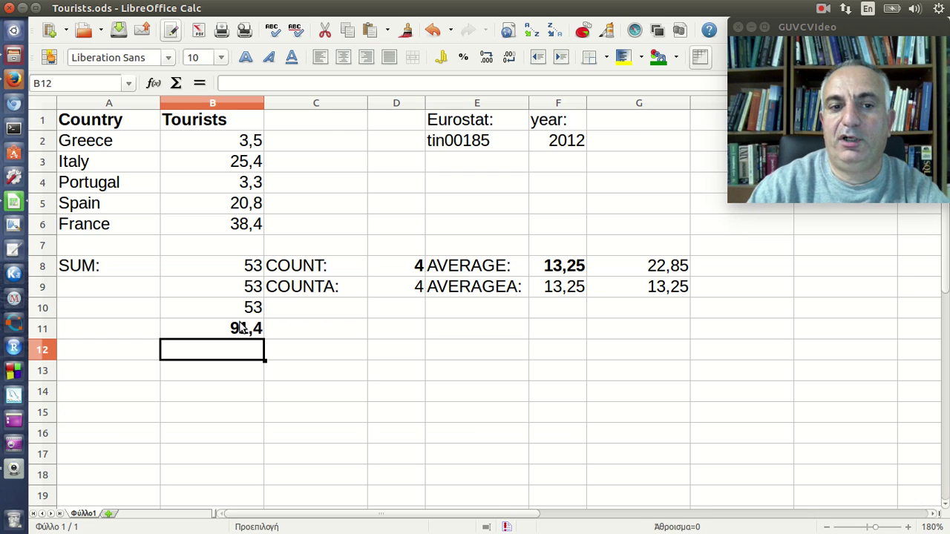
key("Up")
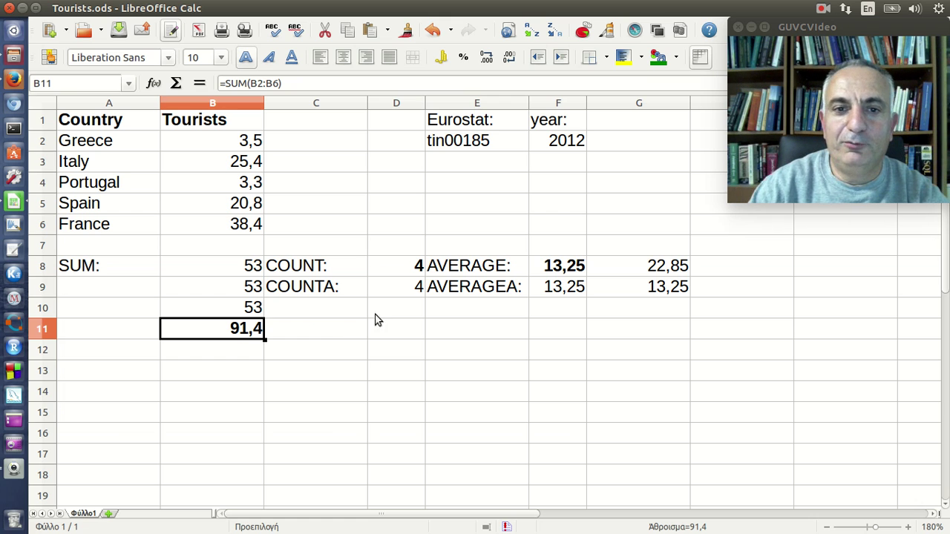
Extend the COUNT formula in D8 down to France's row, giving COUNT 5
left_click(410, 268)
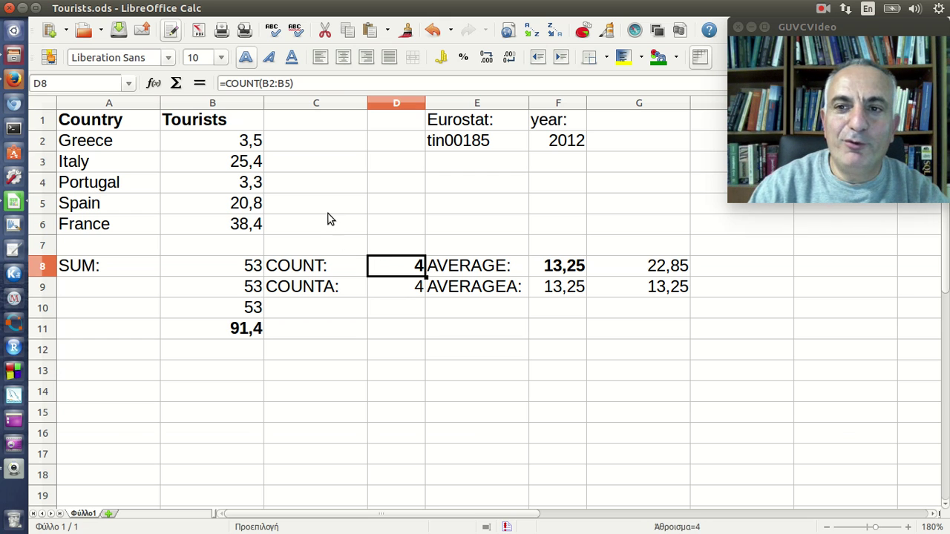
left_click(301, 84)
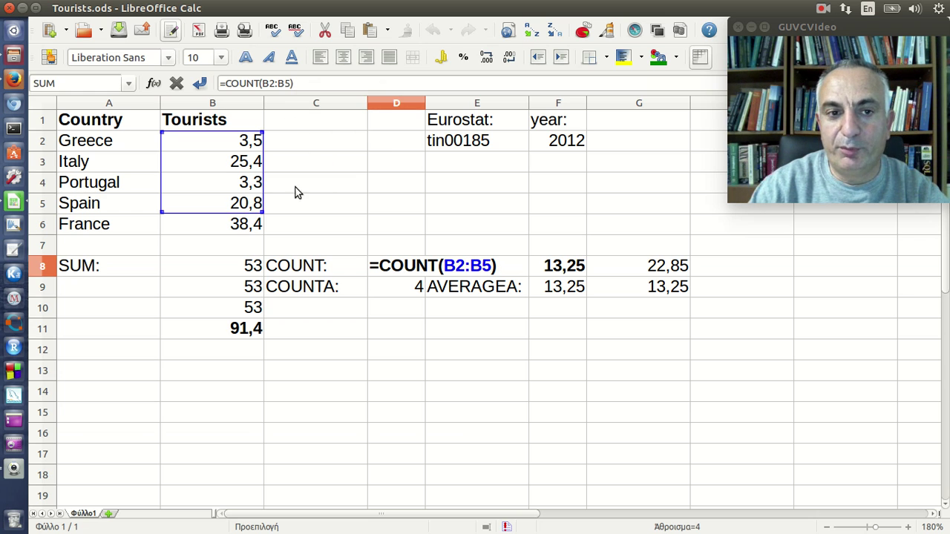
mouse_move(262, 212)
left_mouse_down()
mouse_move(308, 232)
mouse_move(515, 171)
mouse_move(261, 232)
left_mouse_up()
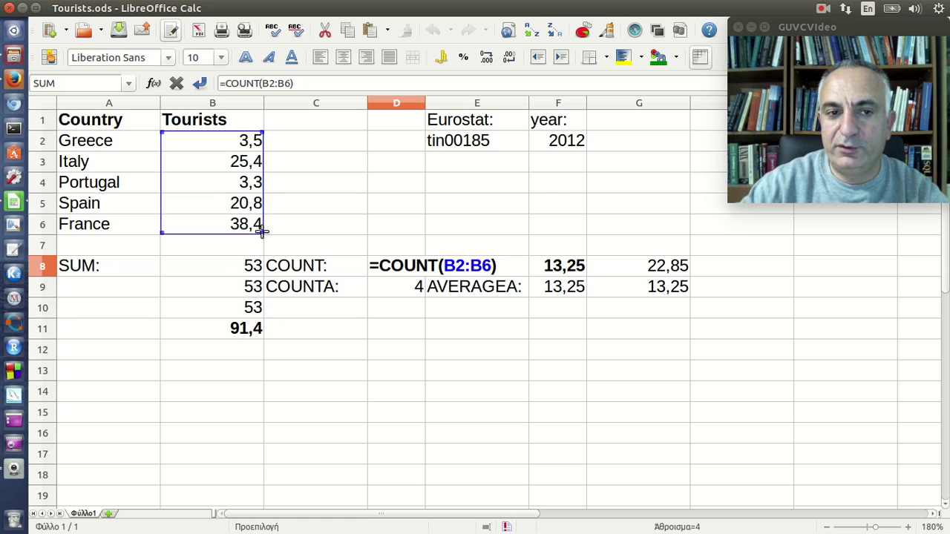
key("Return")
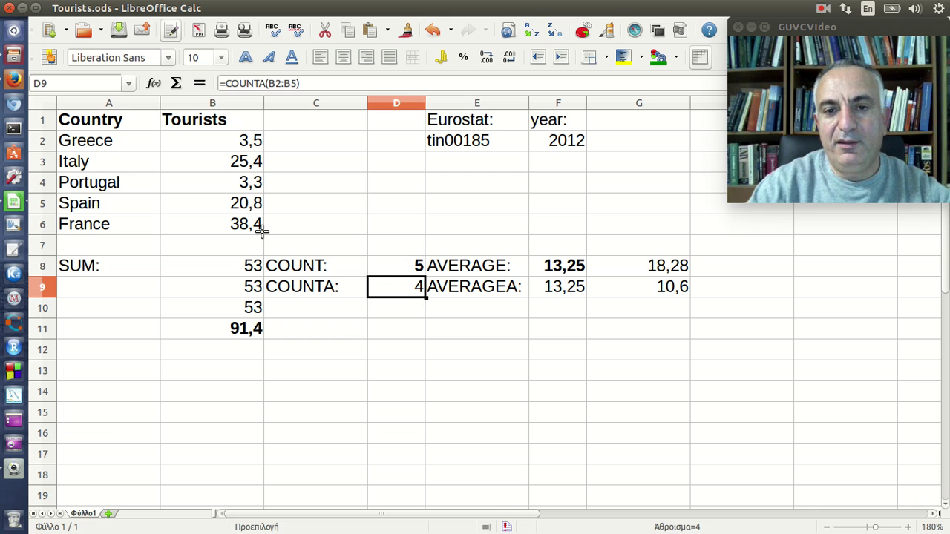
left_click(396, 268)
left_click(320, 84)
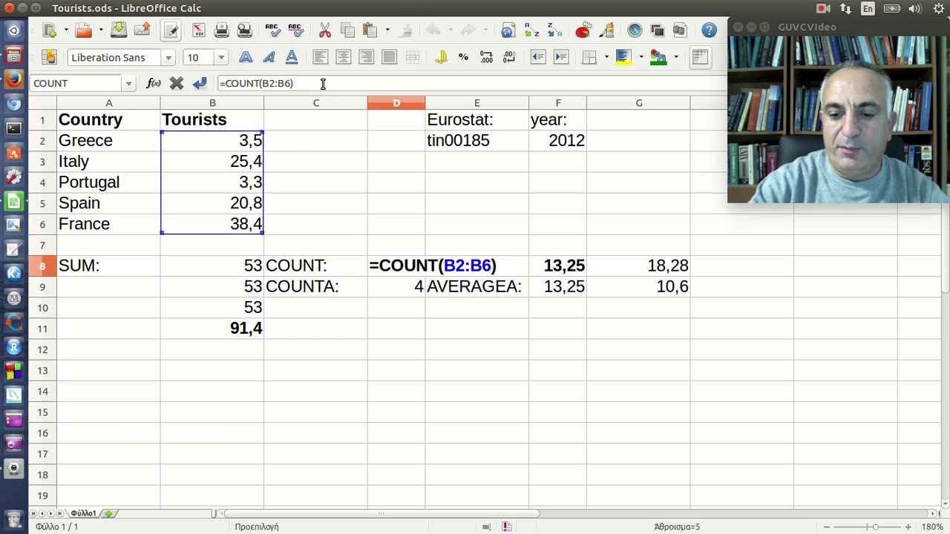
key("Return")
Extend the AVERAGE range in F8 to B6, giving 18,28
left_click(550, 265)
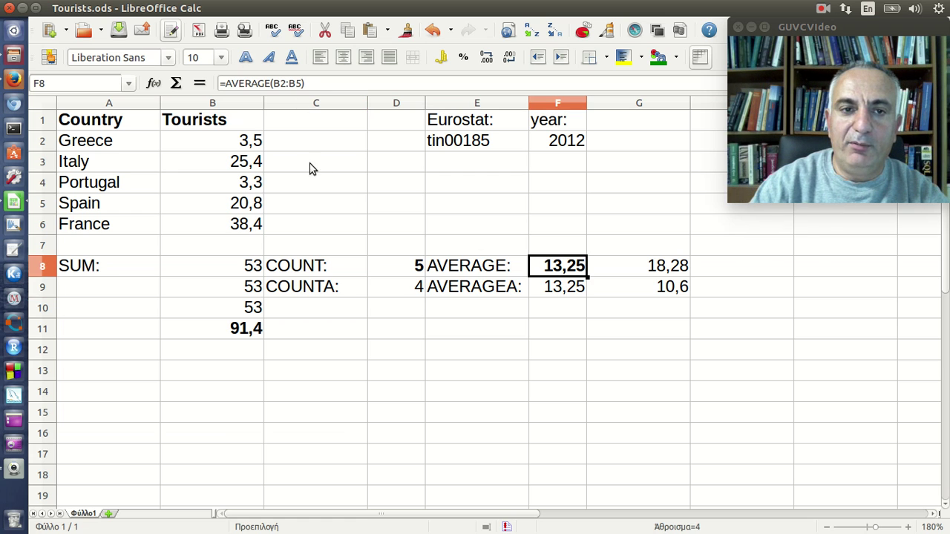
left_click(322, 83)
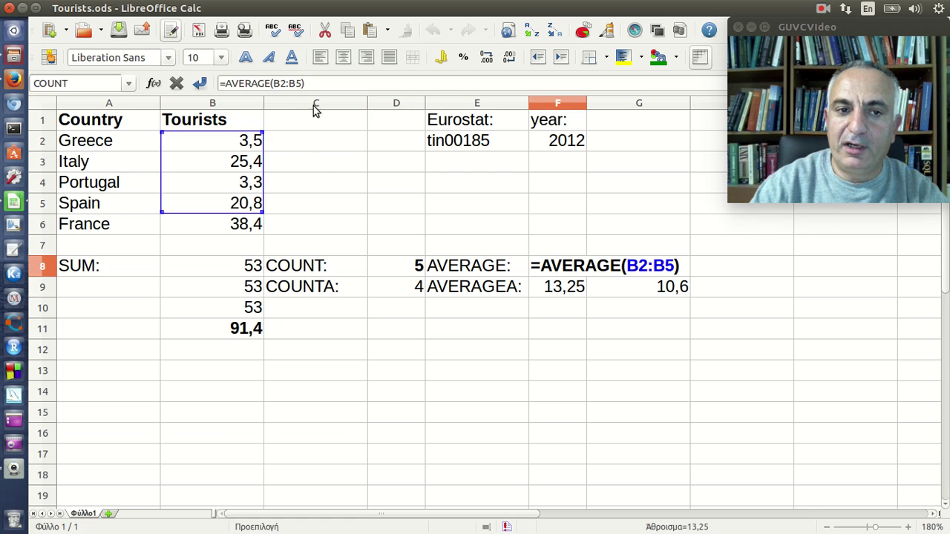
left_click_drag(264, 213, 271, 231)
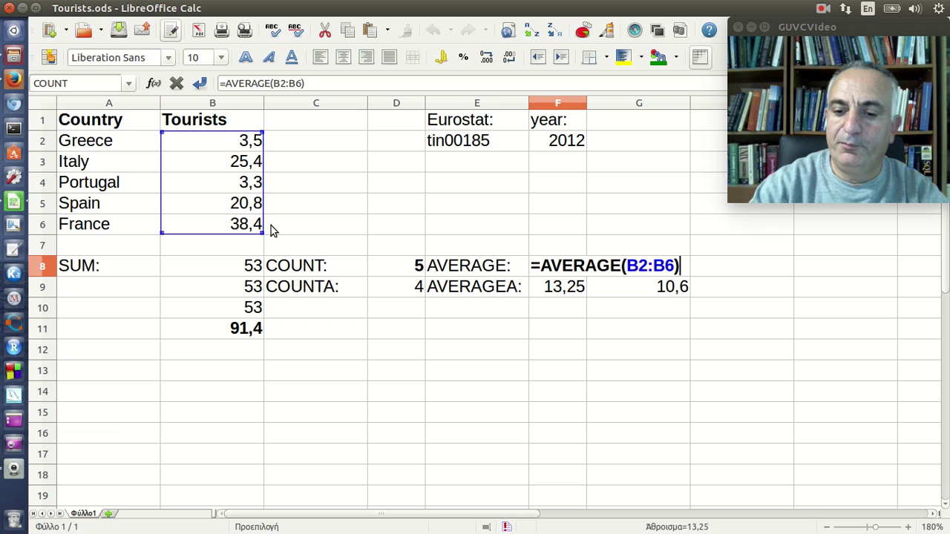
key("Return")
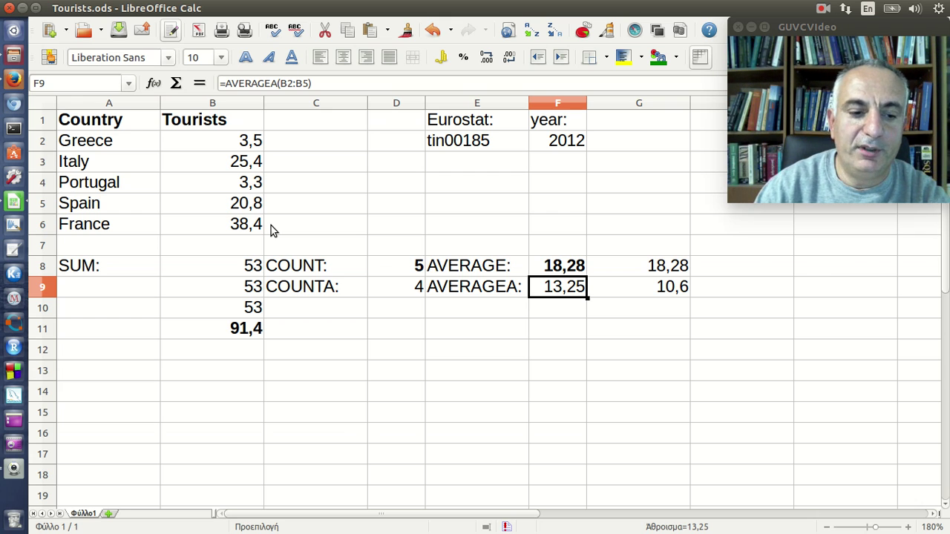
Undo the formula edits and France's row with three Ctrl+Z presses
key("ctrl+z")
key("ctrl+z")
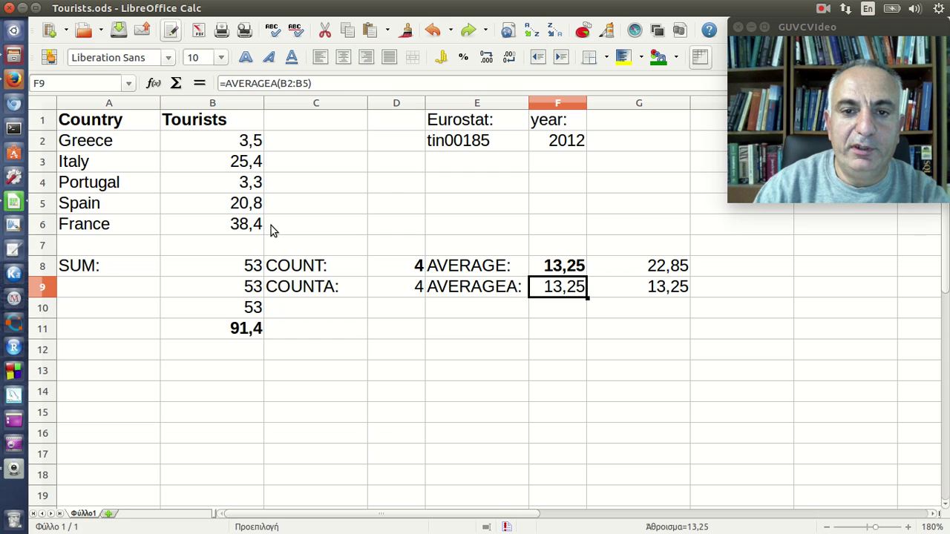
key("ctrl+z")
key("ctrl+z")
key("ctrl+z")
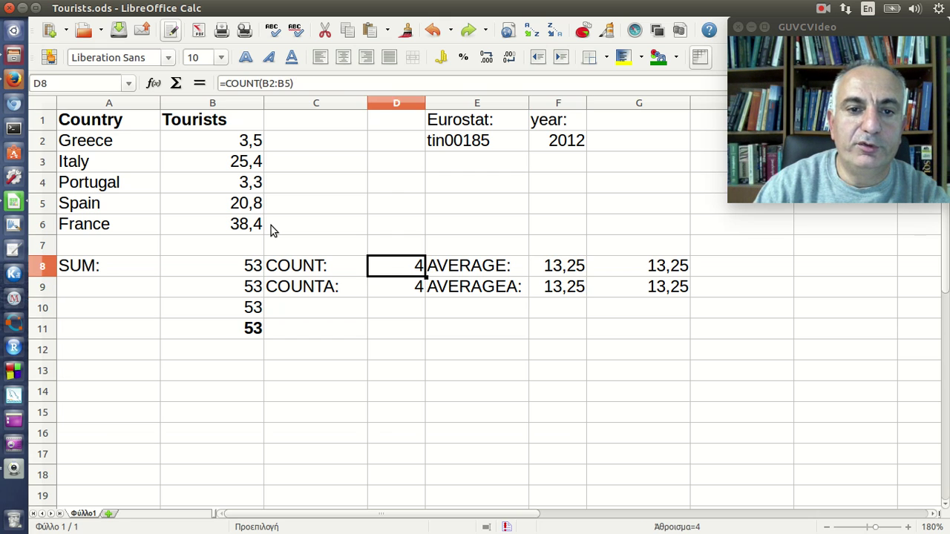
key("ctrl+z")
key("ctrl+z")
key("ctrl+z")
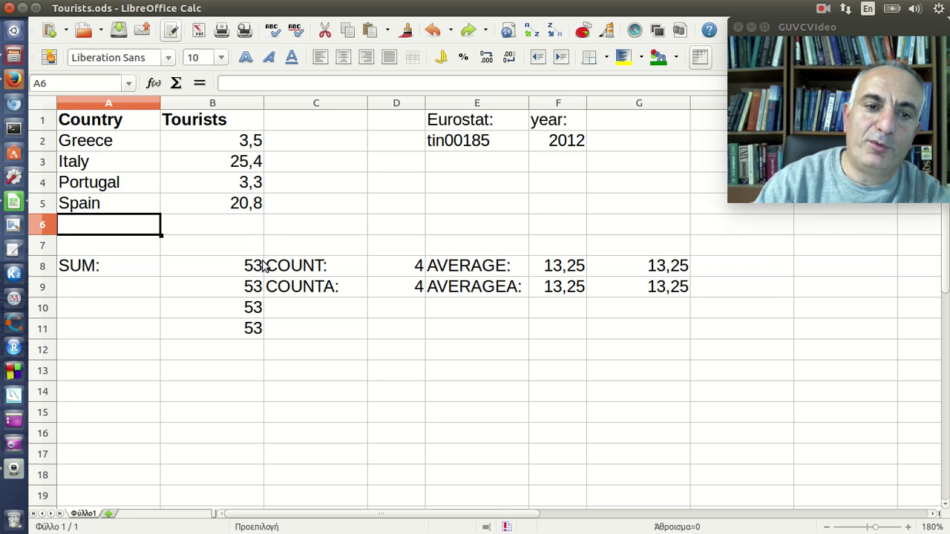
Confirm B11 is back to =SUM(B2:B5) and select Spain's row
left_click(238, 330)
left_click(294, 84)
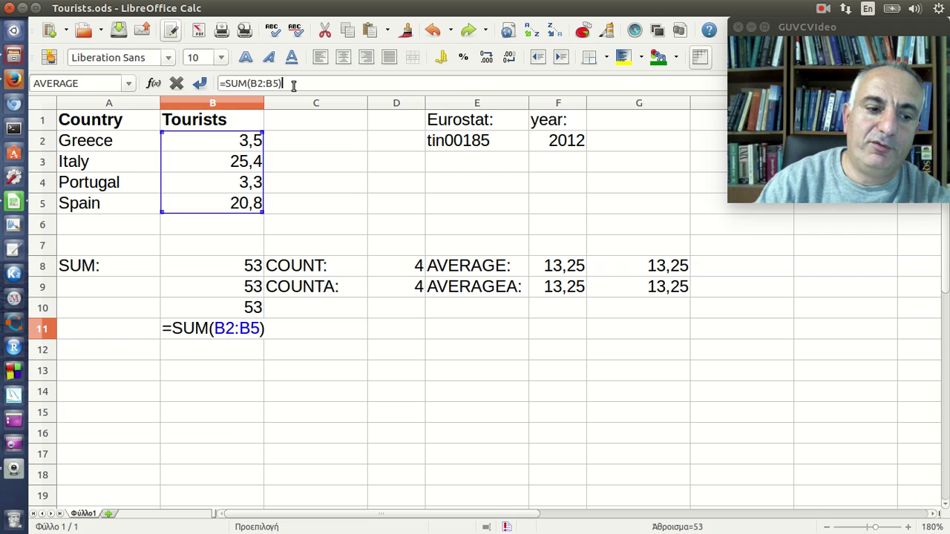
key("Escape")
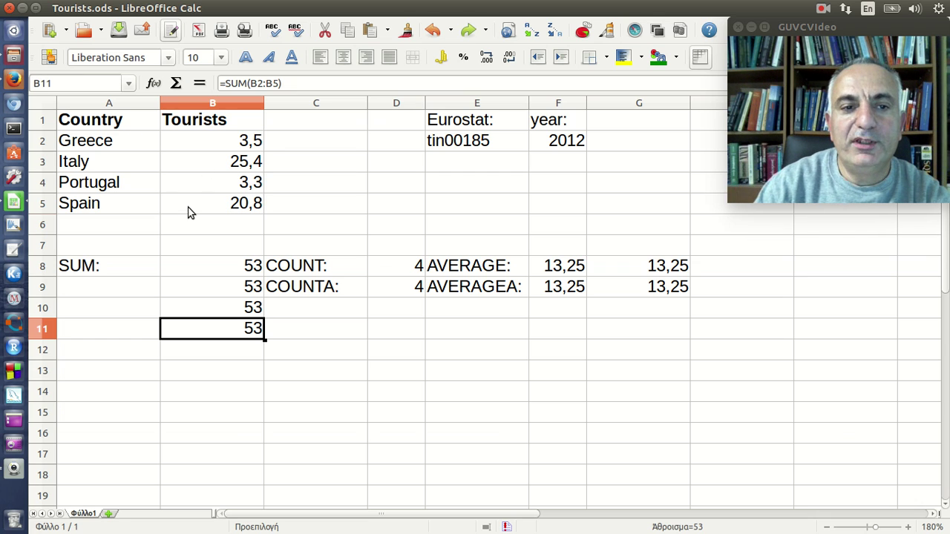
left_click(190, 213)
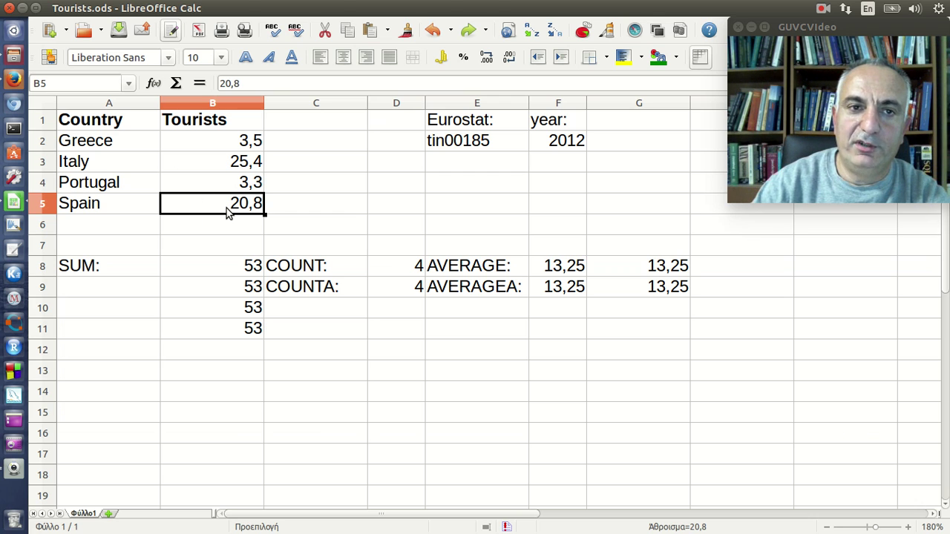
Insert a blank row above Spain and confirm B12's SUM now spans B2:B6
left_click(245, 10)
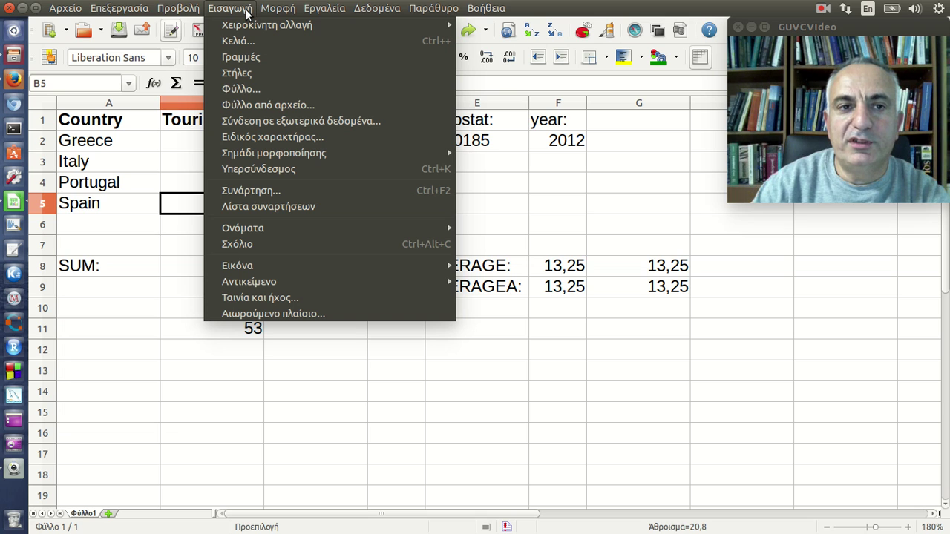
left_click(271, 61)
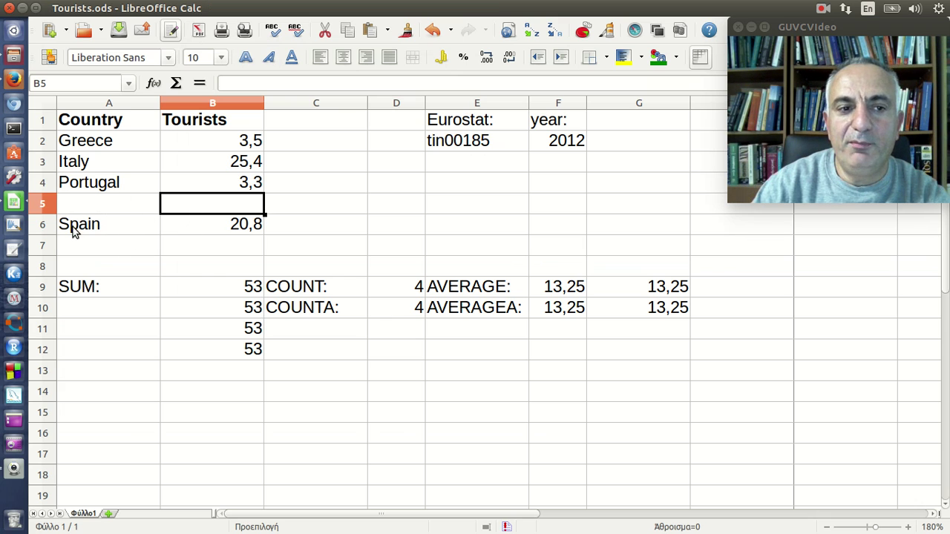
left_click(236, 351)
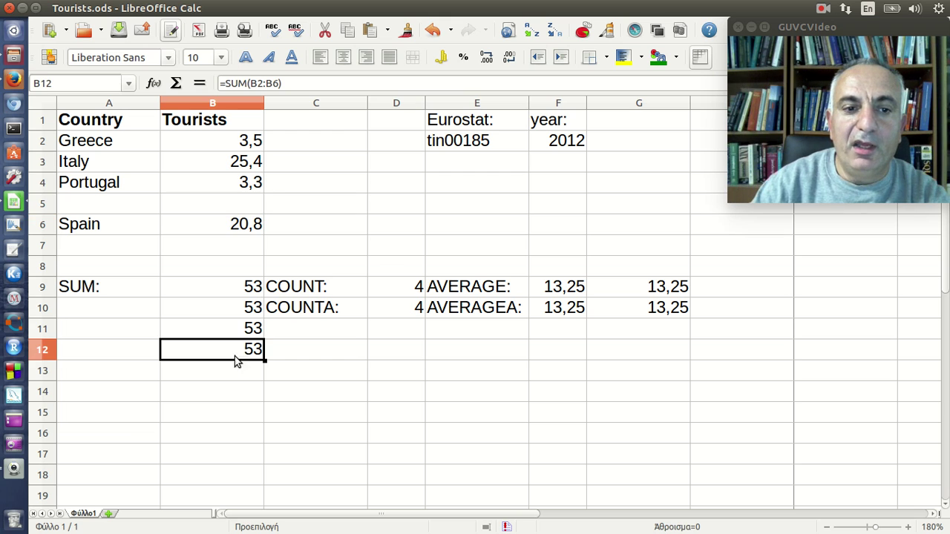
key("F2")
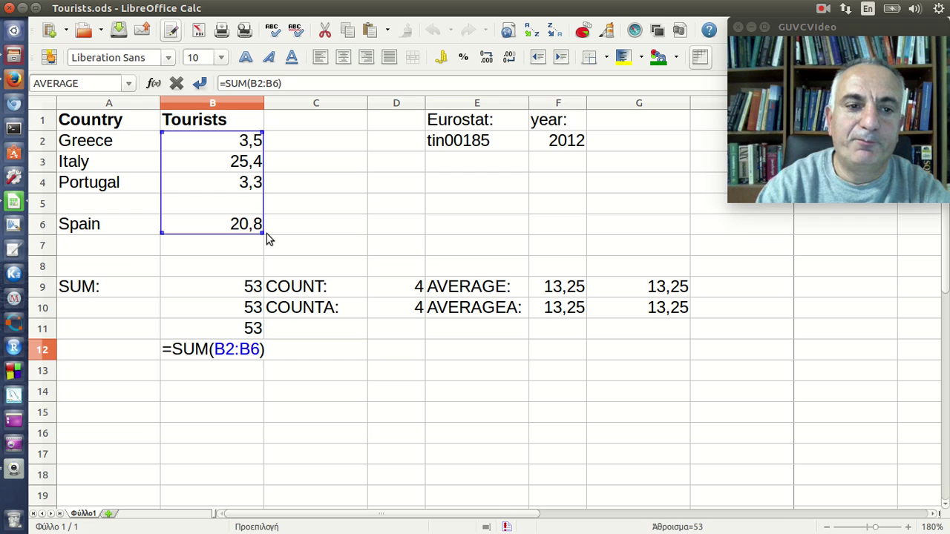
key("Return")
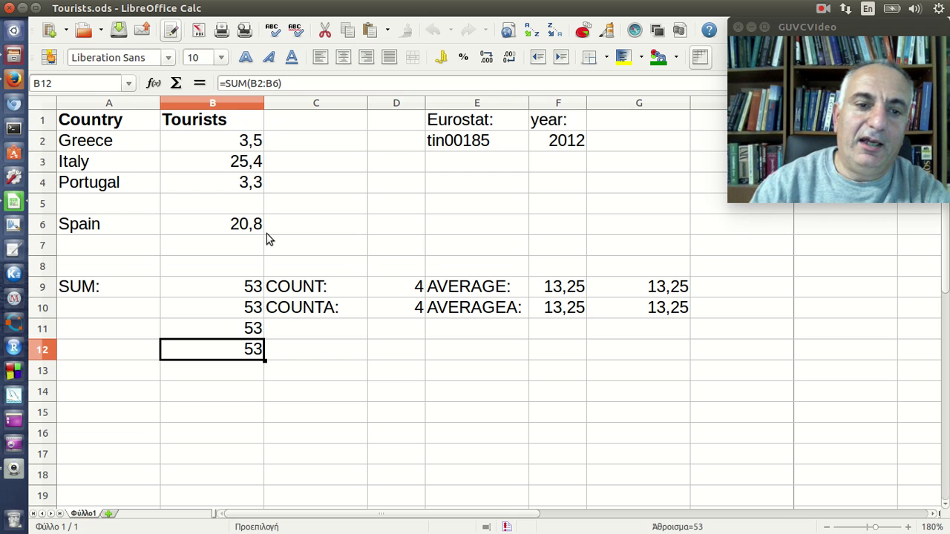
Check the new empty B5 and the COUNT in D9 and AVERAGE in F9, then select A5
left_click(223, 206)
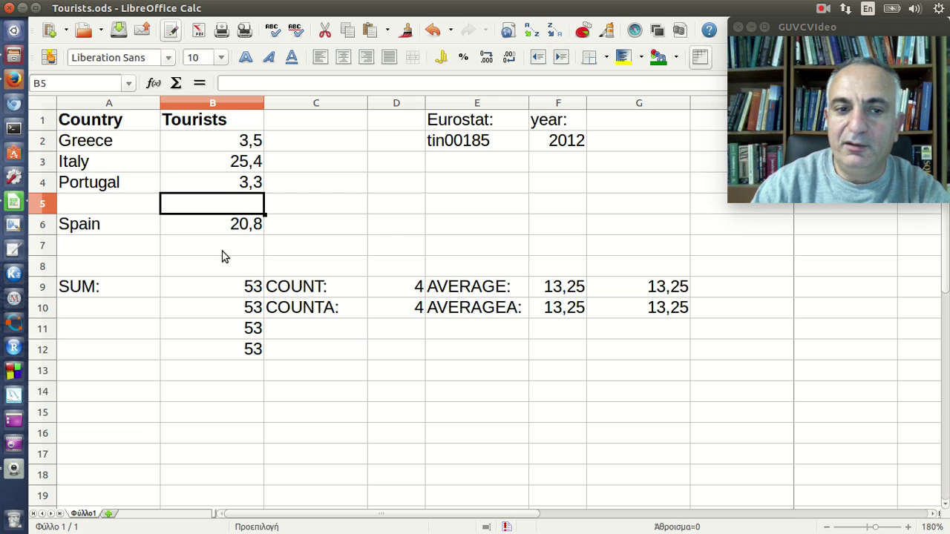
left_click(240, 357)
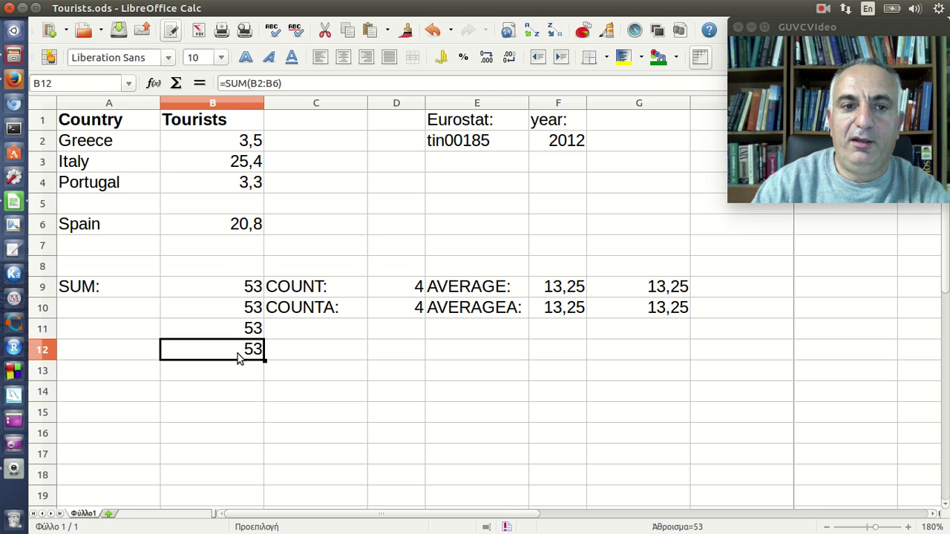
left_click(392, 292)
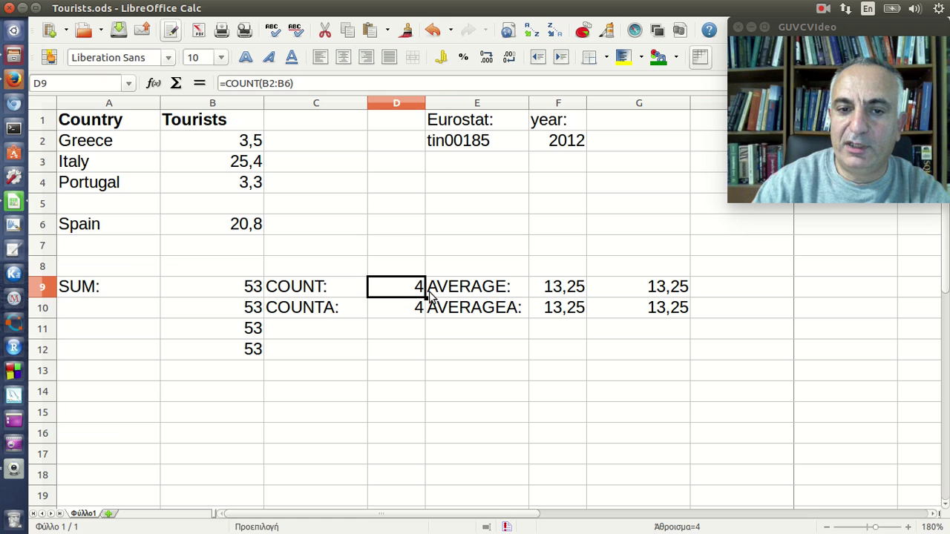
left_click(556, 295)
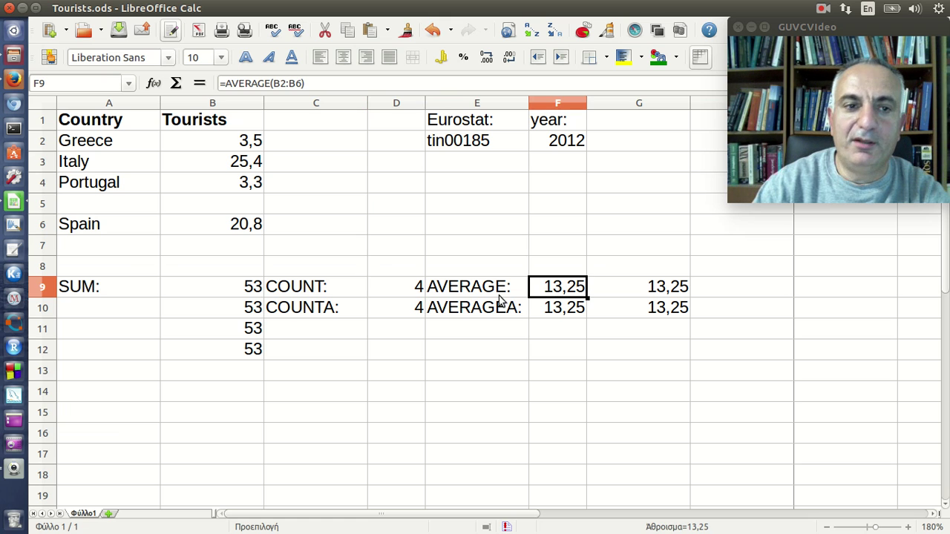
left_click(107, 208)
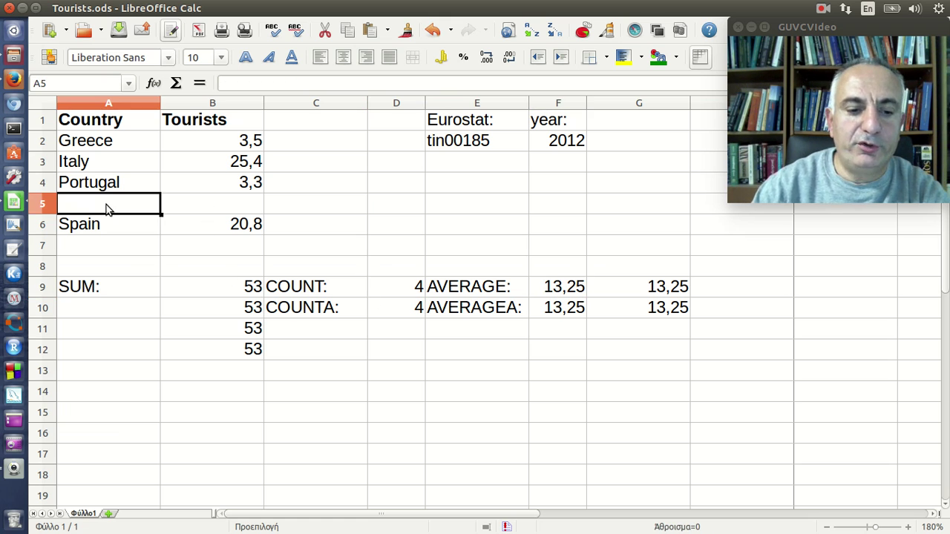
Enter France in A5 with 38,4 tourists in B5
type("Fran")
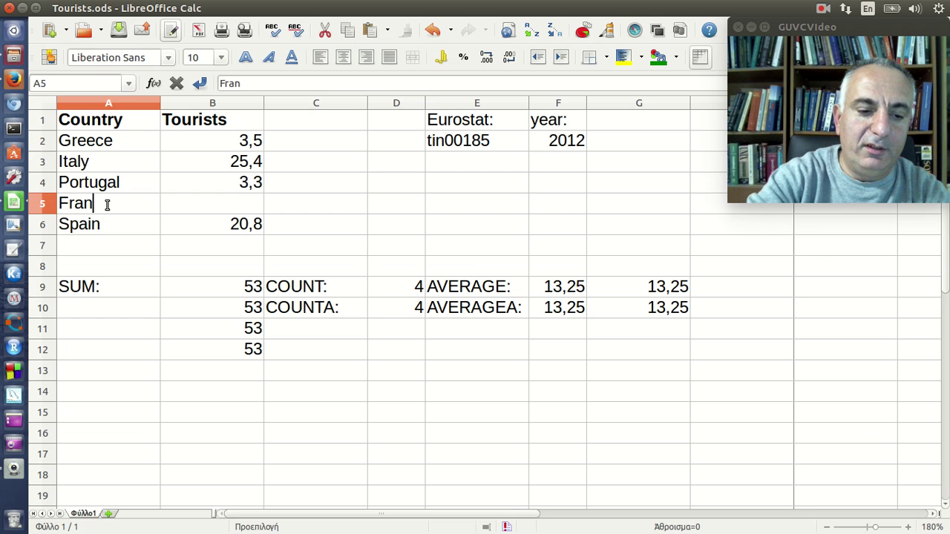
type("ce")
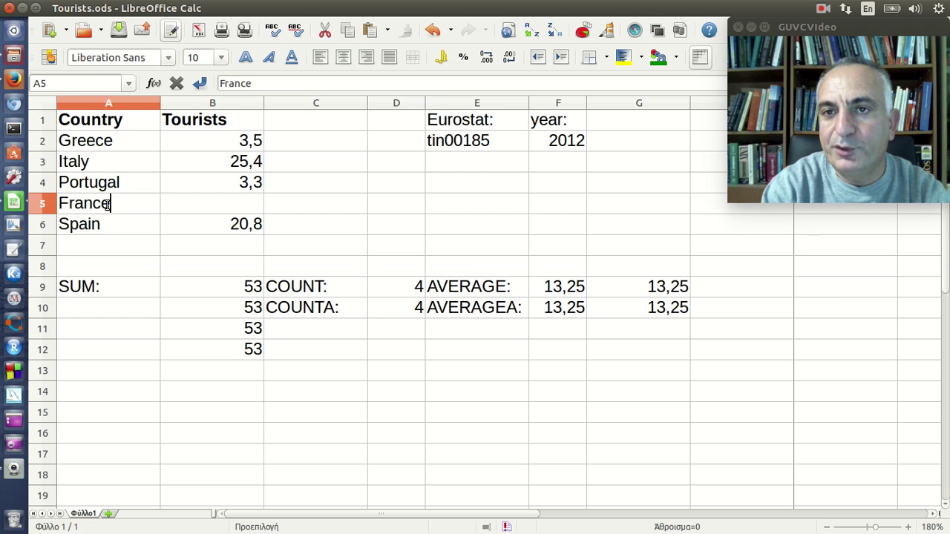
key("Tab")
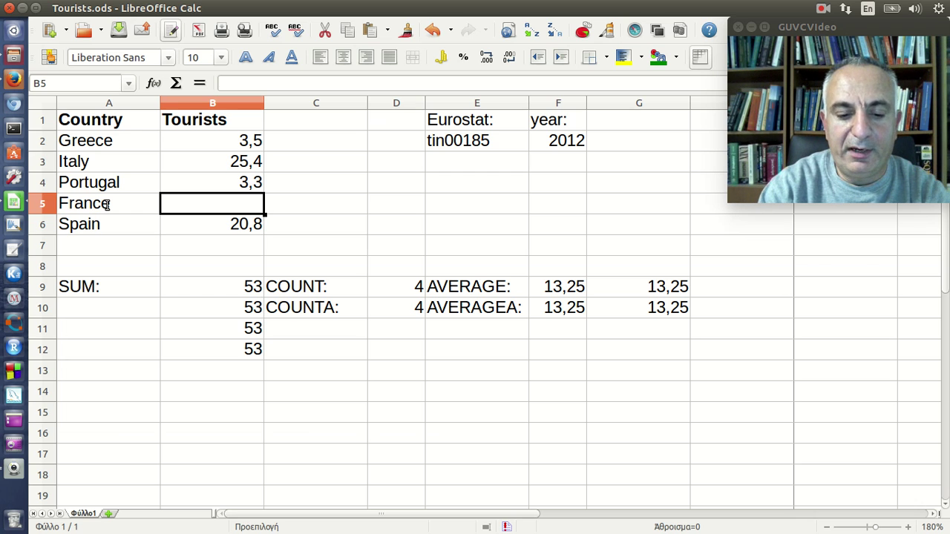
type("3")
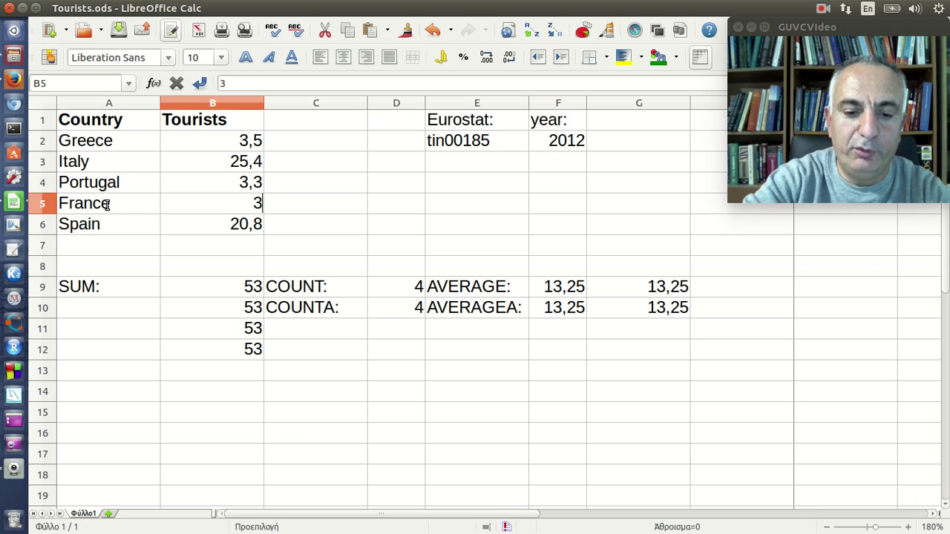
type("8,4")
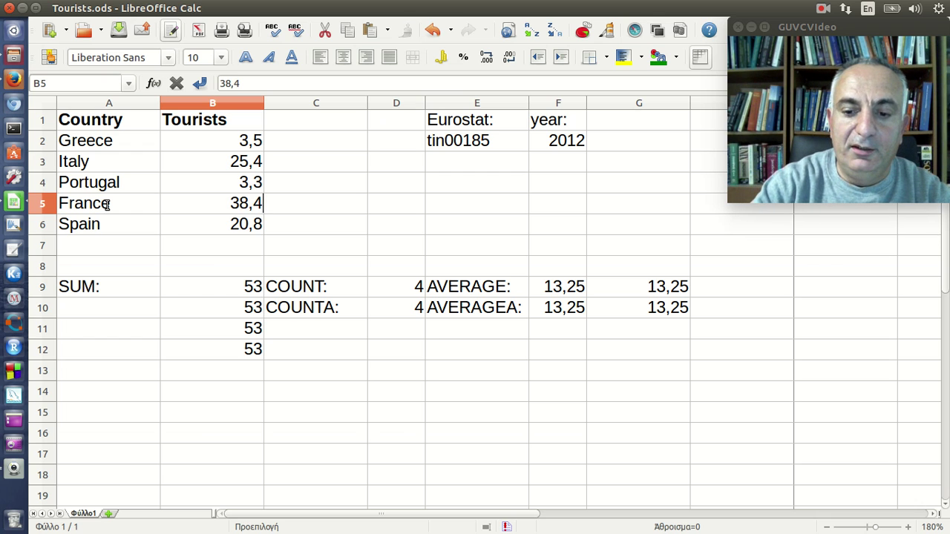
key("Return")
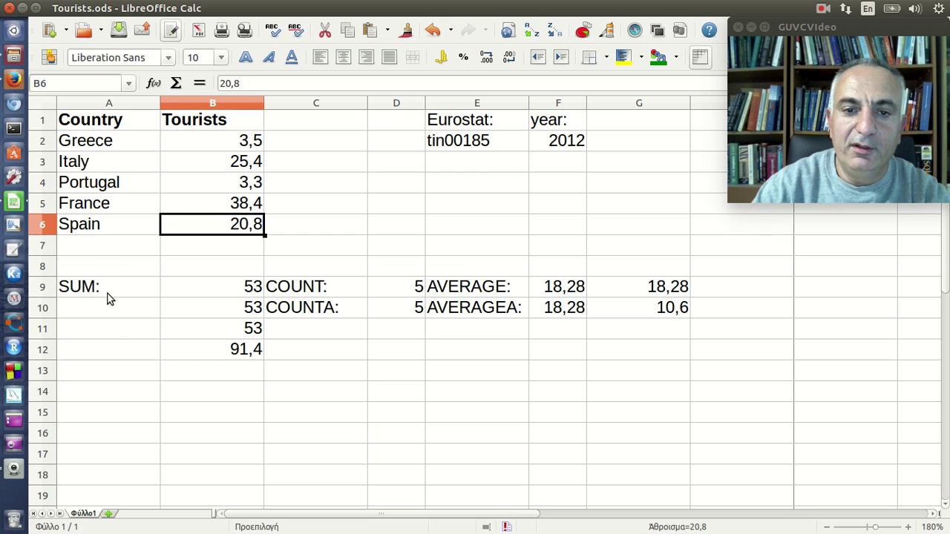
Verify B12 totals 91,4, D9 counts 5 and F9 averages 18,28
left_click(190, 355)
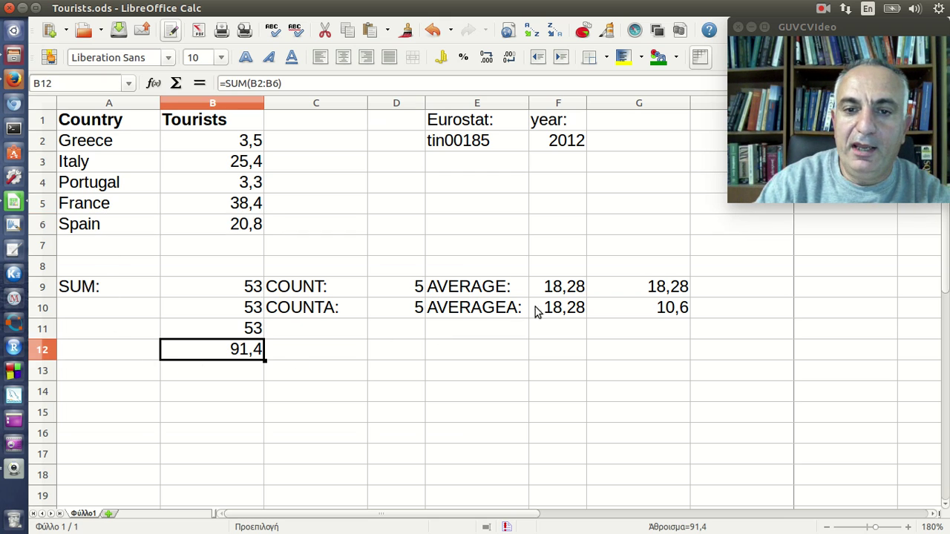
left_click(402, 295)
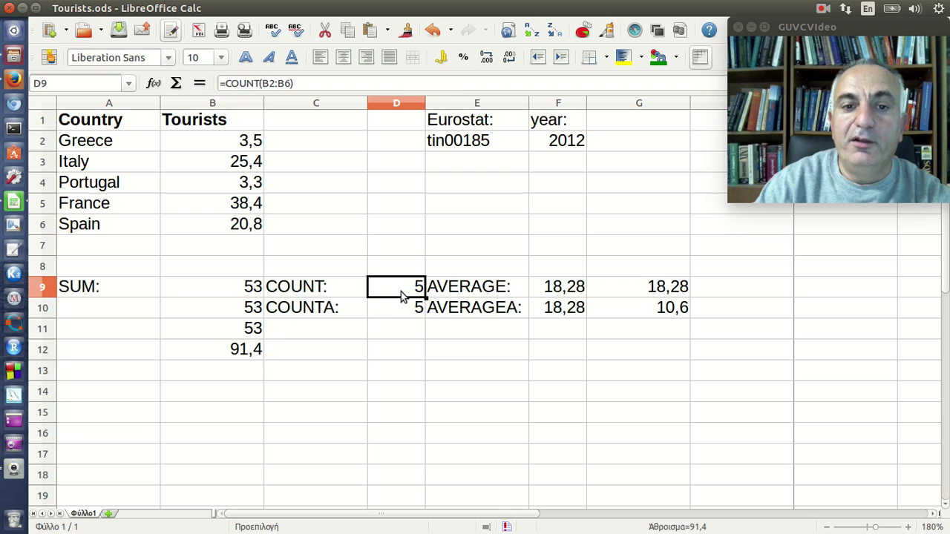
left_click(556, 293)
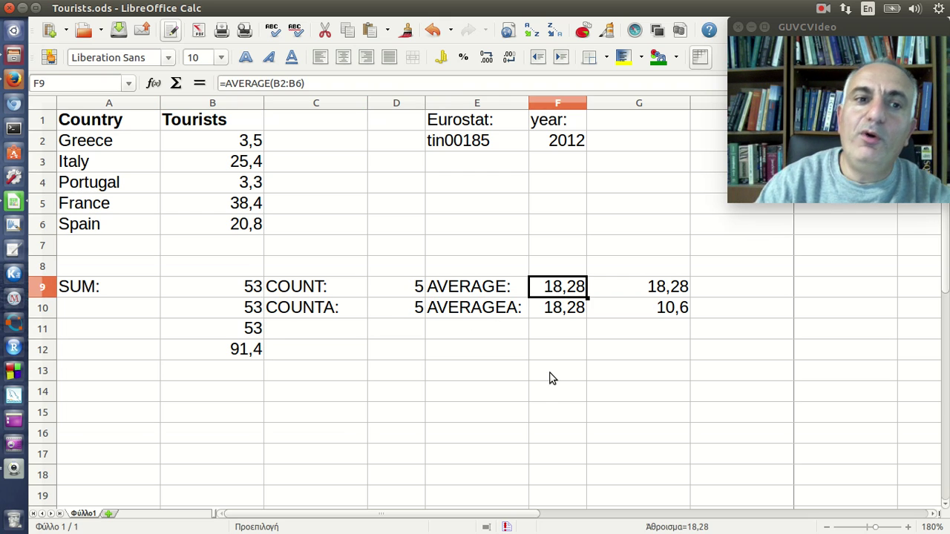
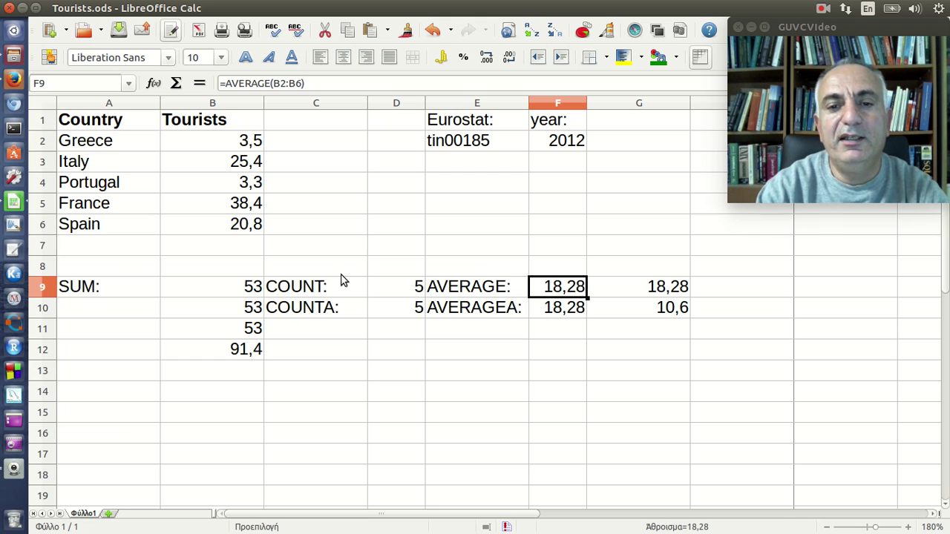
Clear France's tourist figure 38,4 from its cell
left_click(245, 207)
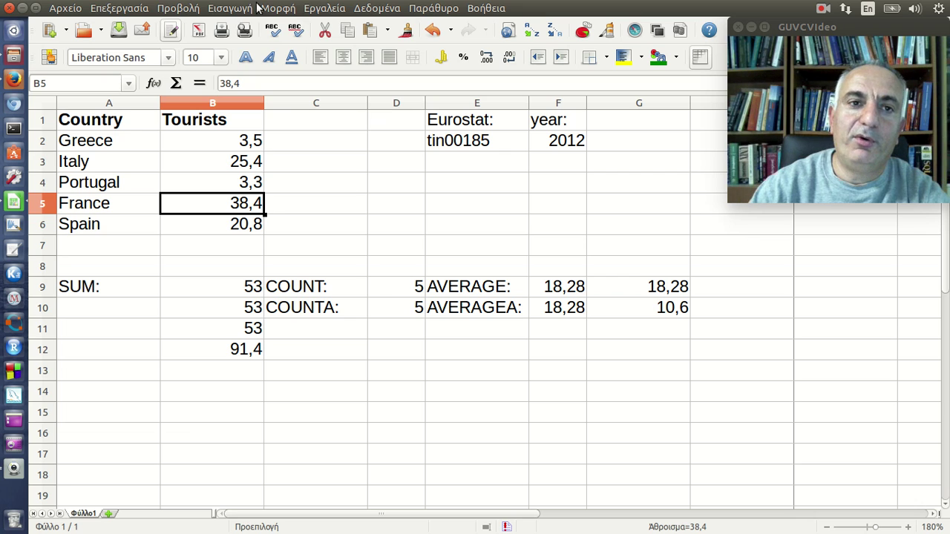
left_click(250, 9)
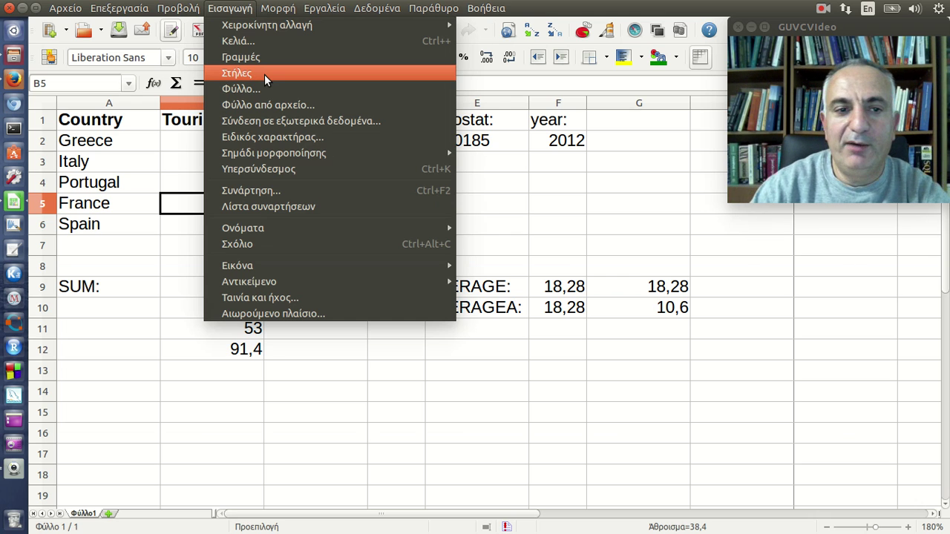
key("Escape")
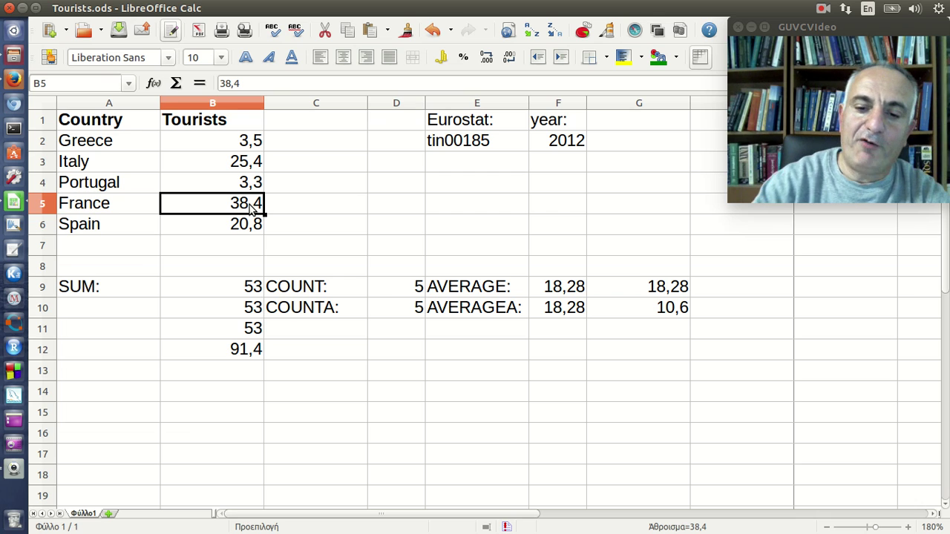
key("Delete")
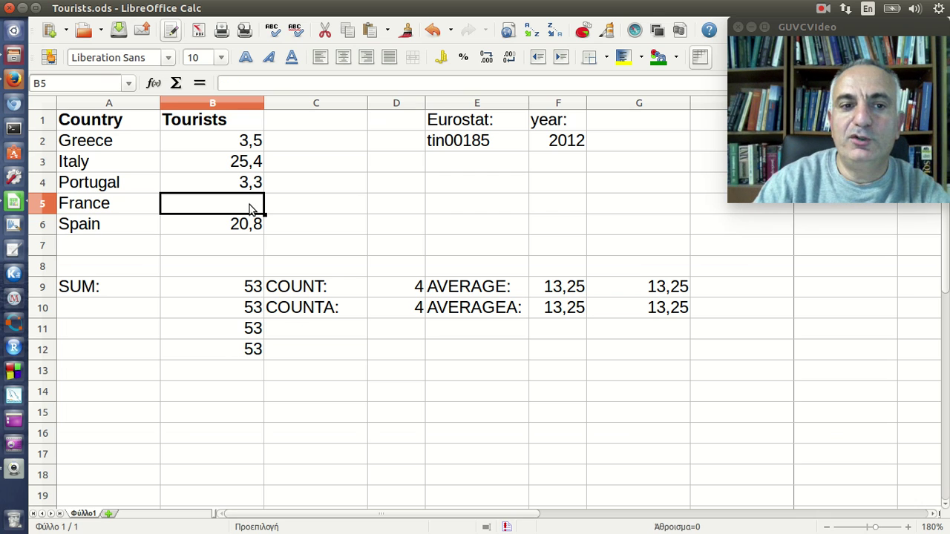
Inspect the SUM formulas in B11 and B12 to see their ranges
left_click(254, 338)
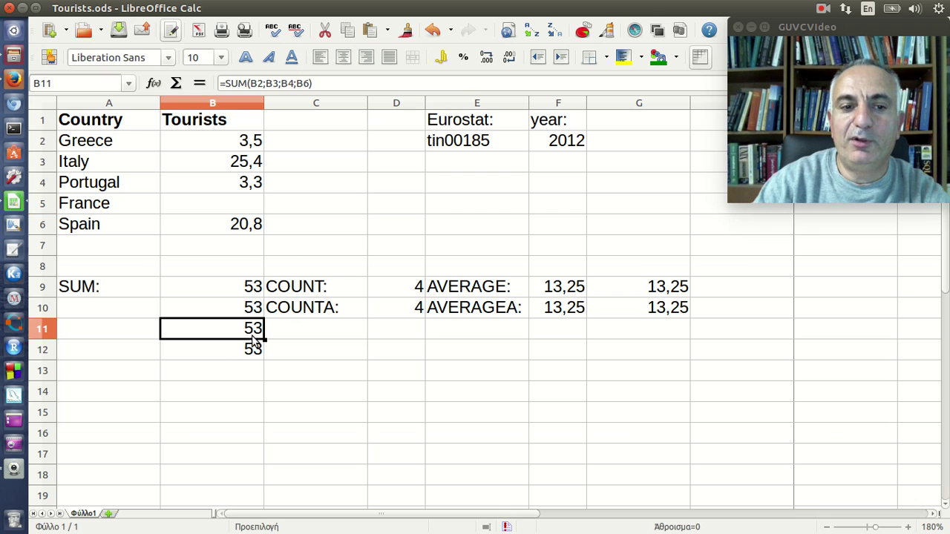
left_click(329, 81)
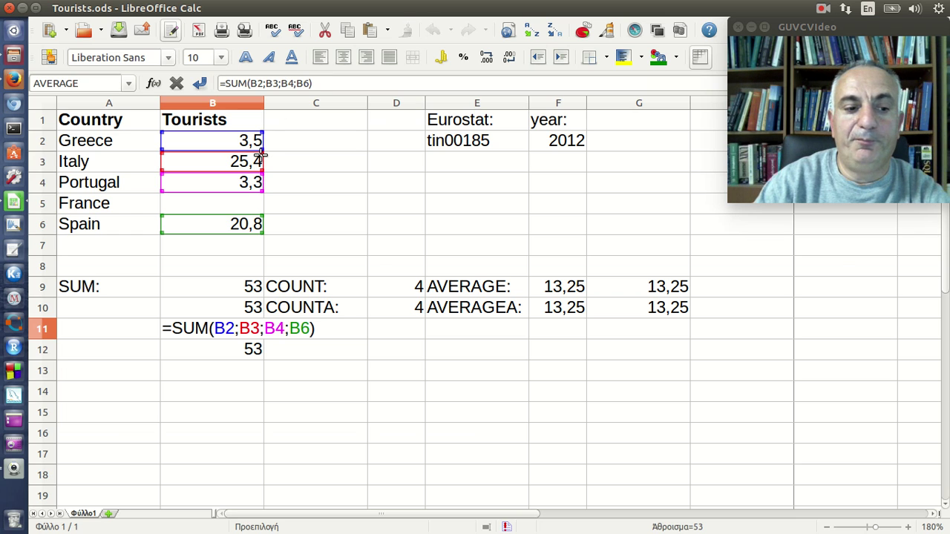
key("Escape")
left_click(248, 350)
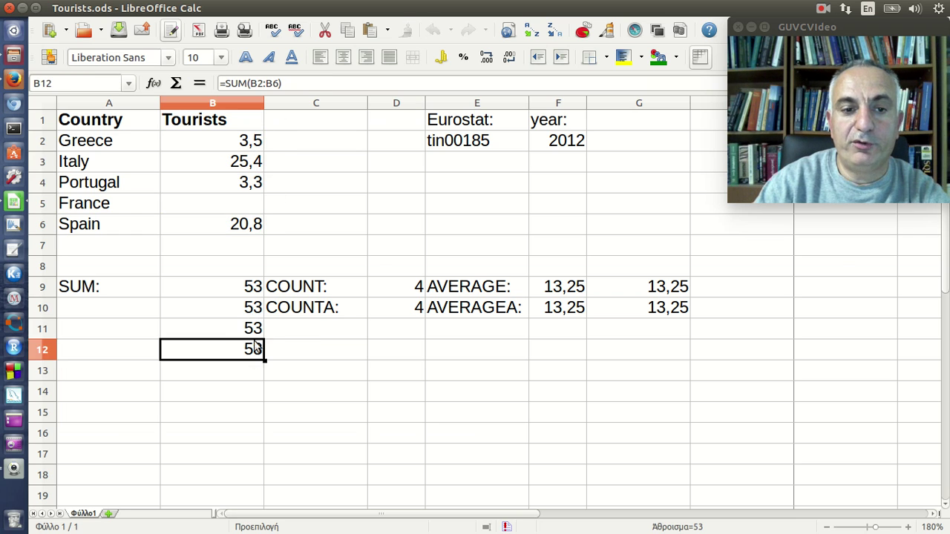
left_click(288, 84)
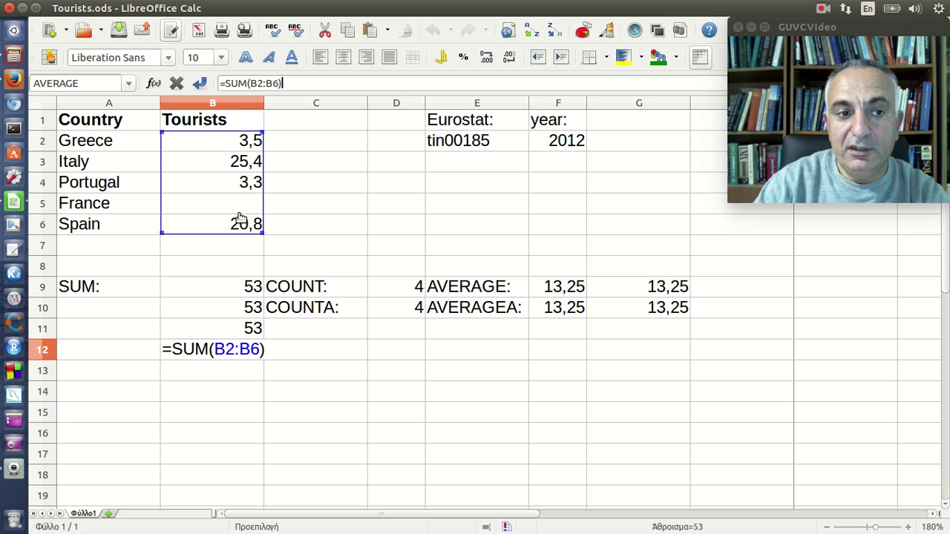
key("Return")
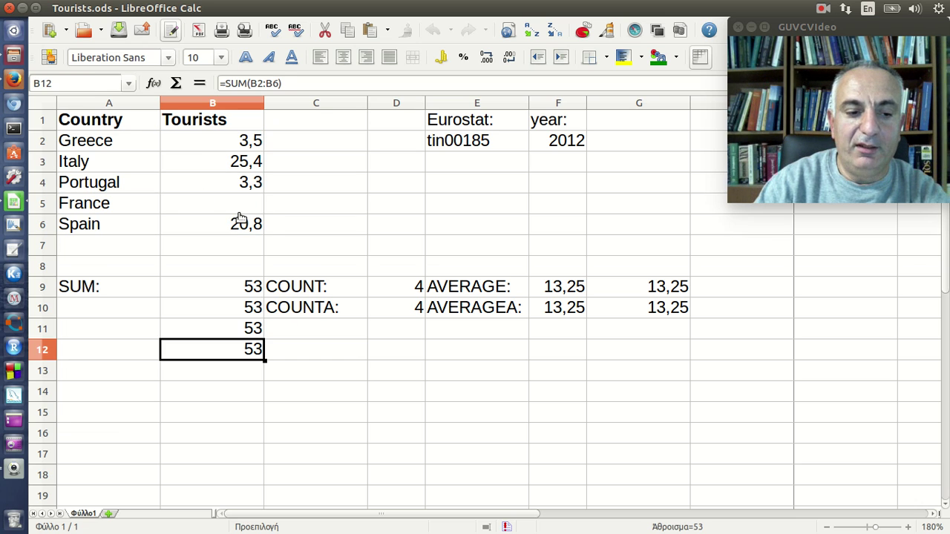
Restore France's tourist value 38,4
left_click(239, 208)
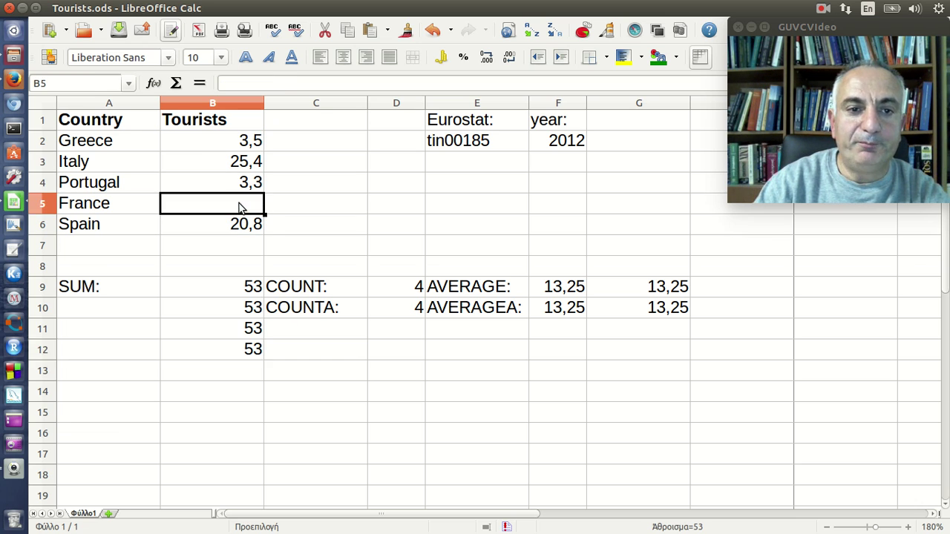
left_click(451, 31)
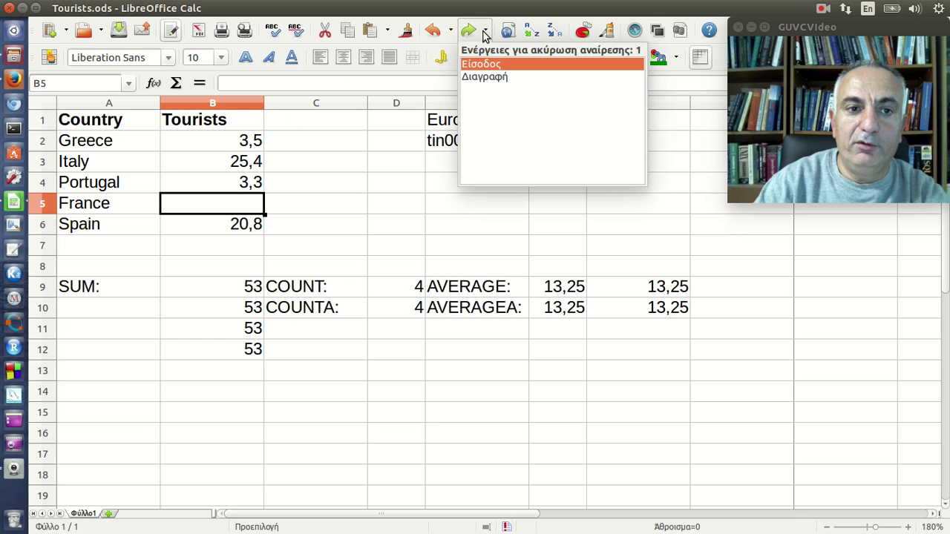
left_click(266, 195)
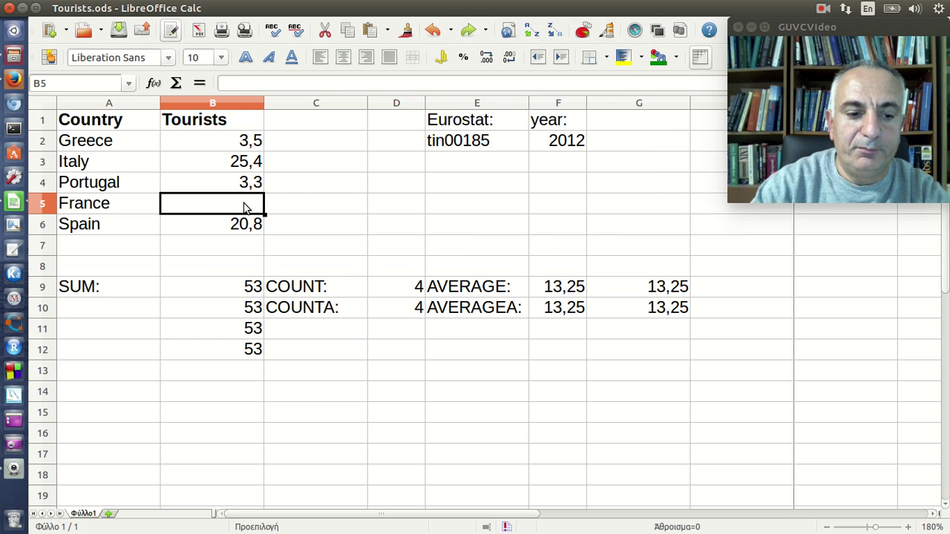
type("38,4")
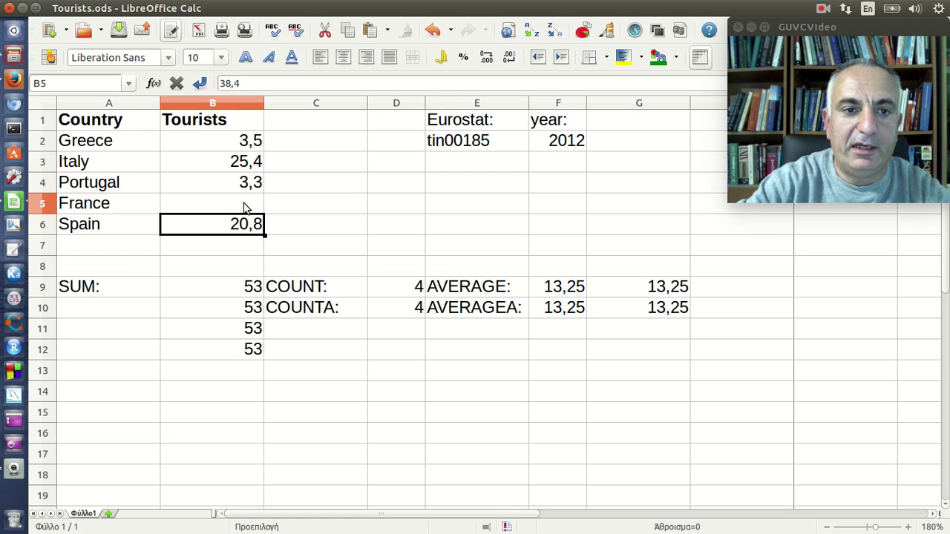
key("Return")
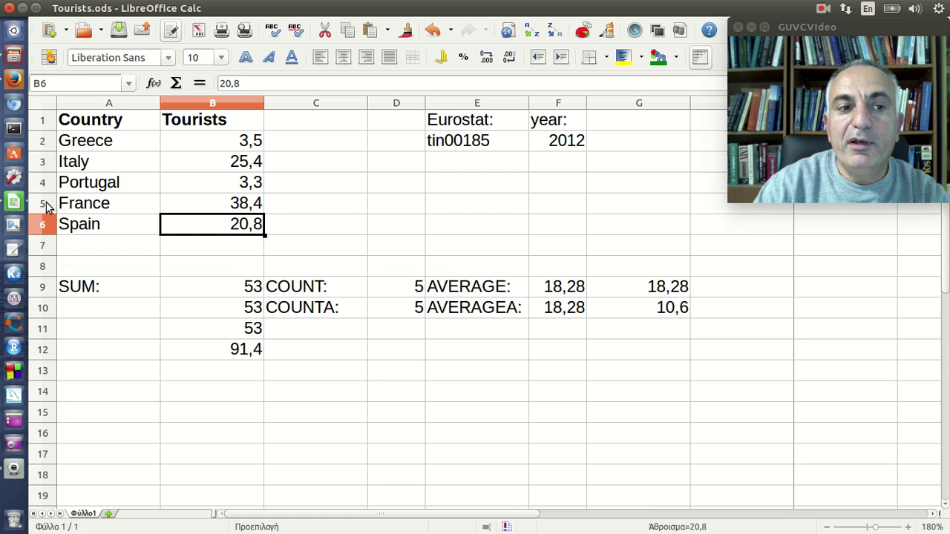
Delete the entire France row with Delete Selected Rows
left_click(44, 205)
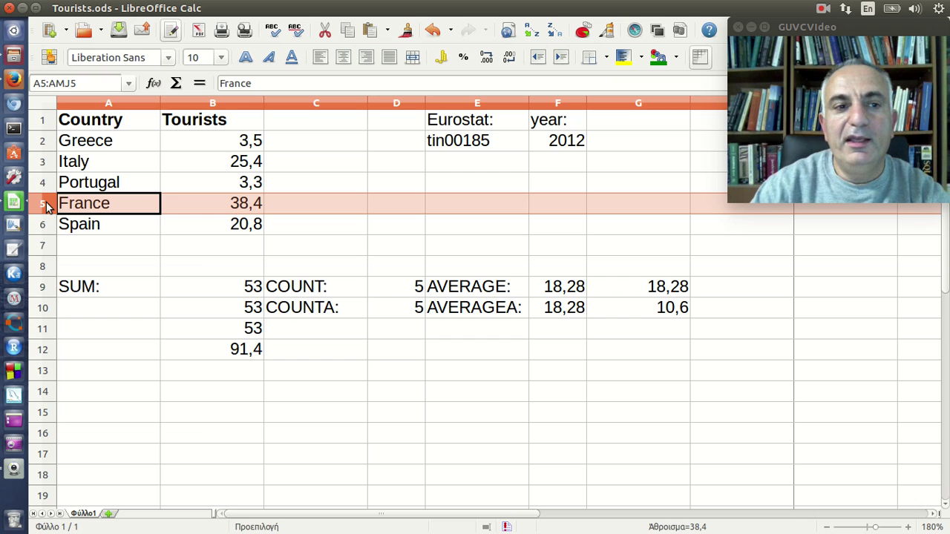
right_click(47, 207)
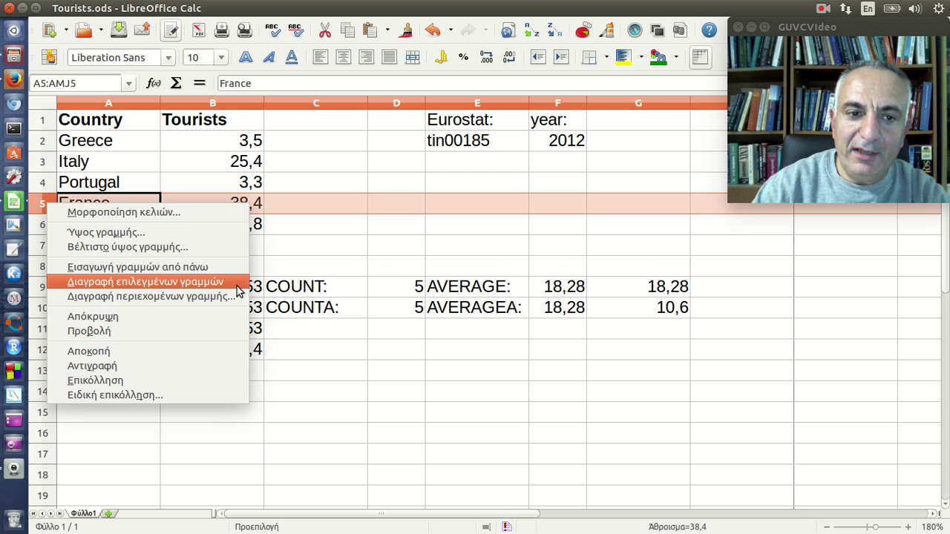
left_click(239, 283)
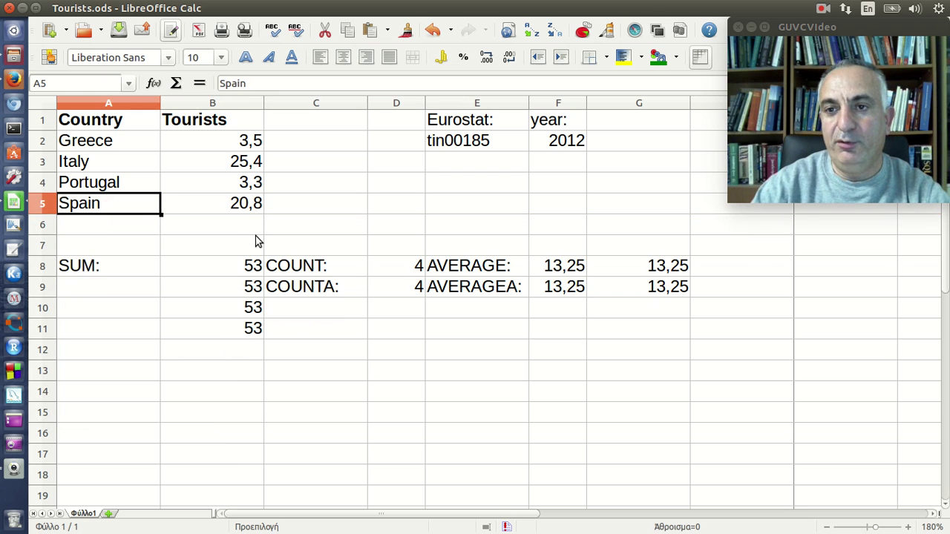
Check that B11's SUM and D8's COUNT ranges now cover the four remaining countries
left_click(242, 328)
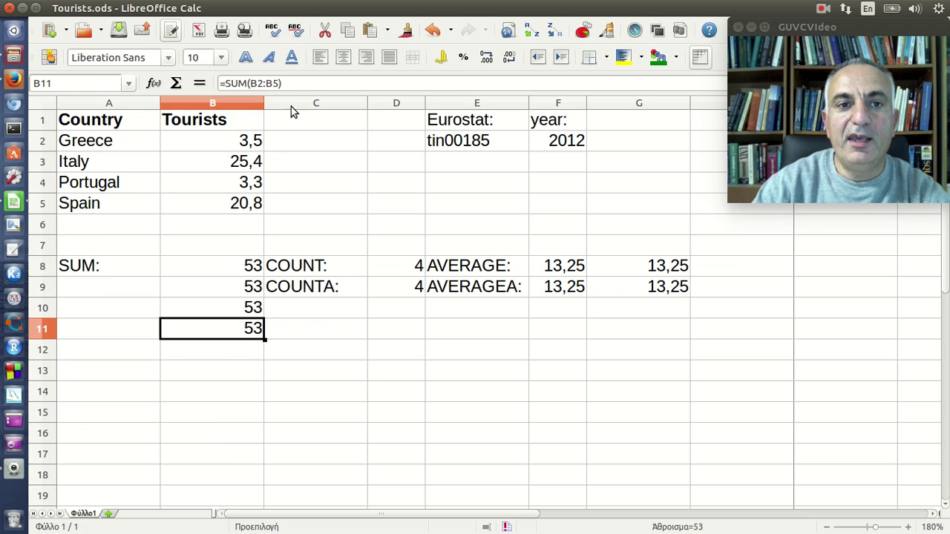
left_click(297, 83)
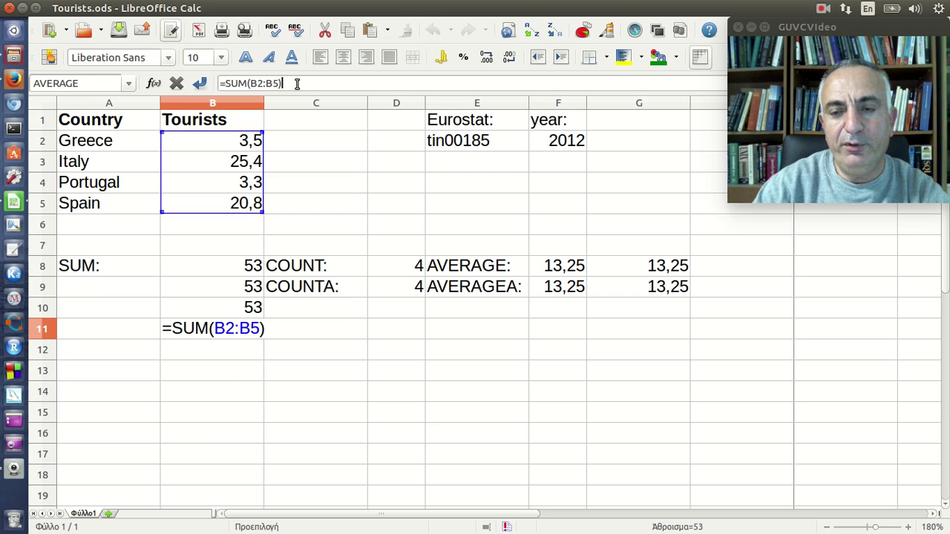
key("Escape")
left_click(398, 267)
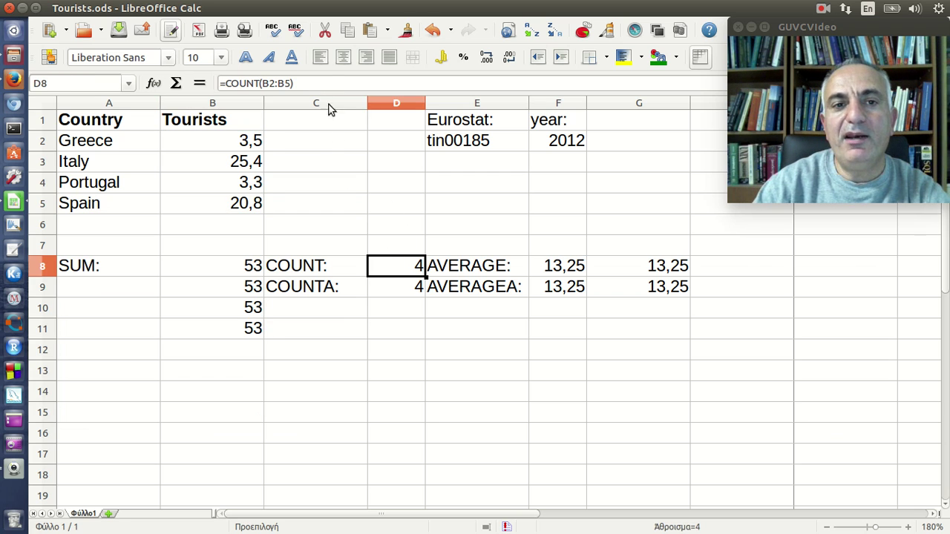
left_click(319, 83)
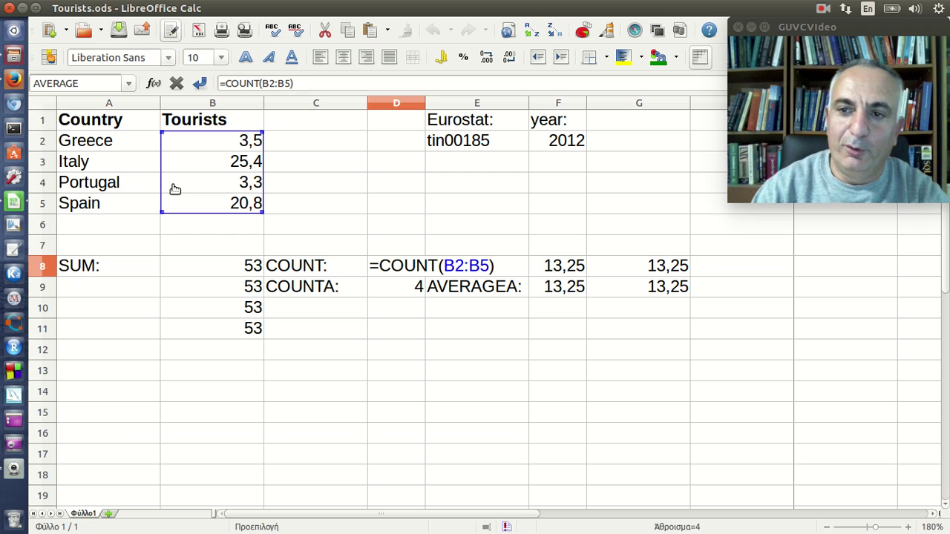
Cancel the pending edit to D8's COUNT formula, leaving it at 4
left_click(225, 328)
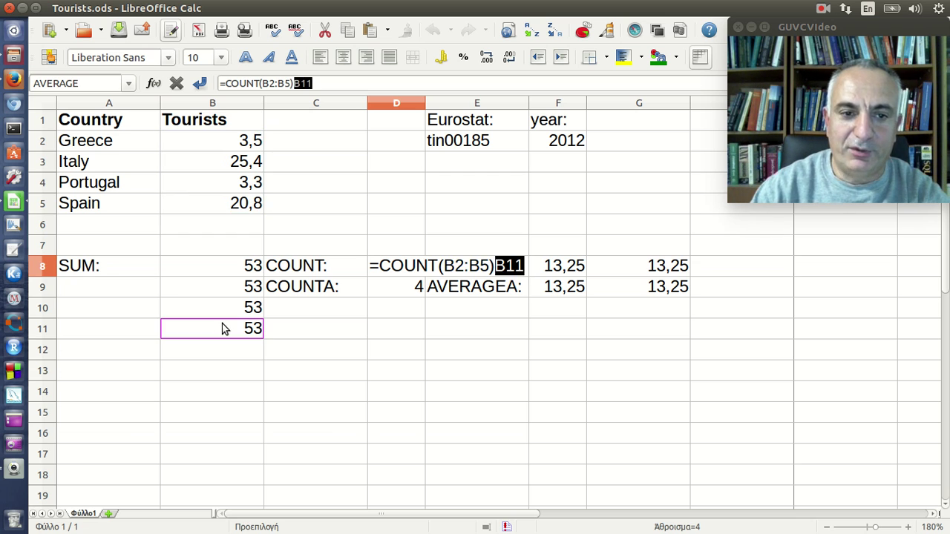
key("Escape")
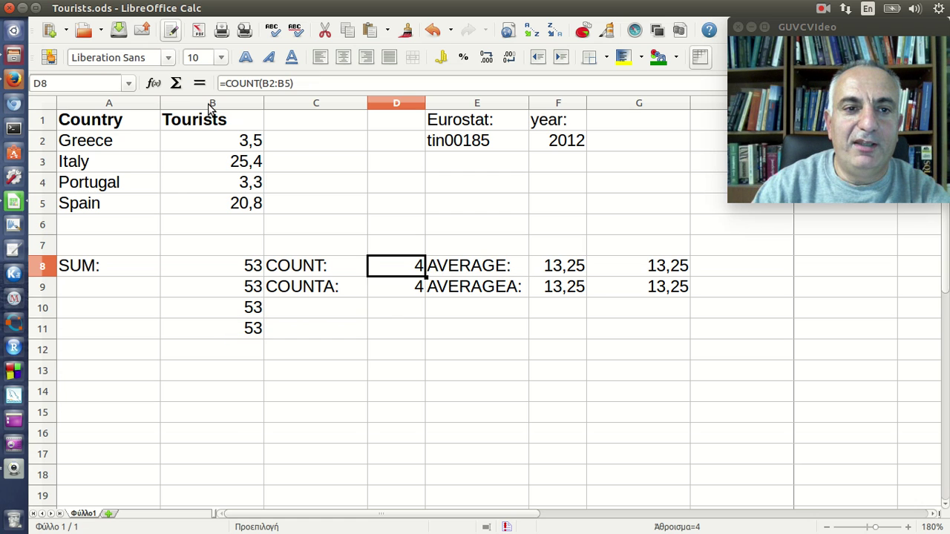
right_click(208, 103)
left_click(214, 360)
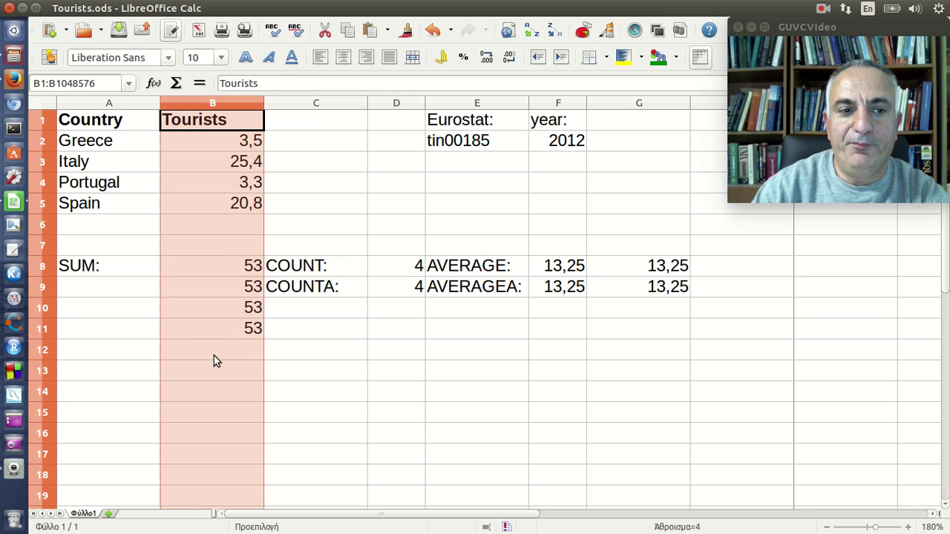
left_click(231, 179)
Review the formulas in B9 and B11, plus the dataset code tin00185 and year 2012
left_click(232, 294)
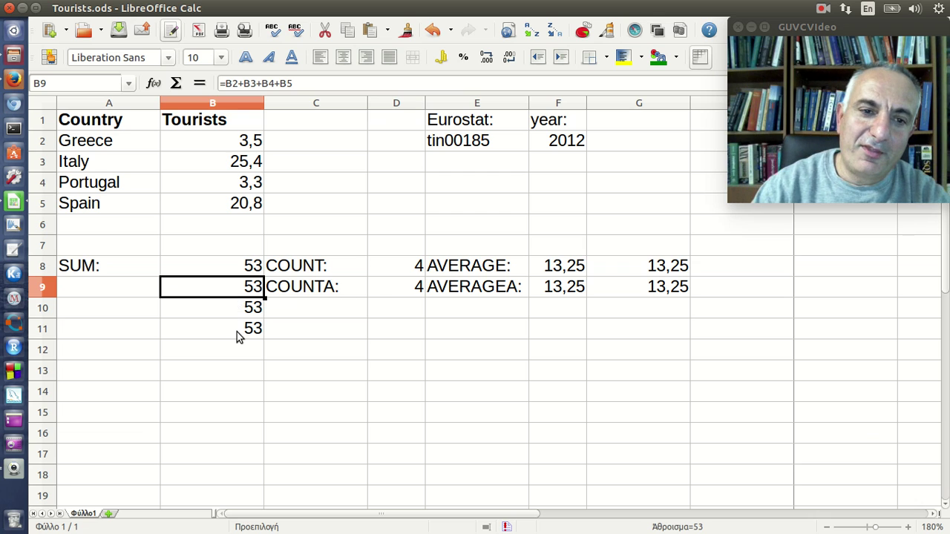
left_click(239, 334)
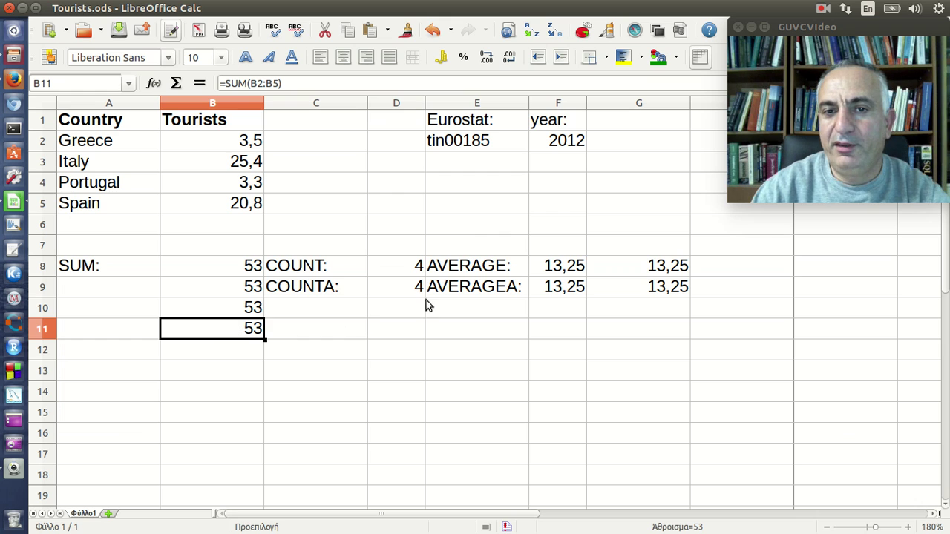
left_click(471, 147)
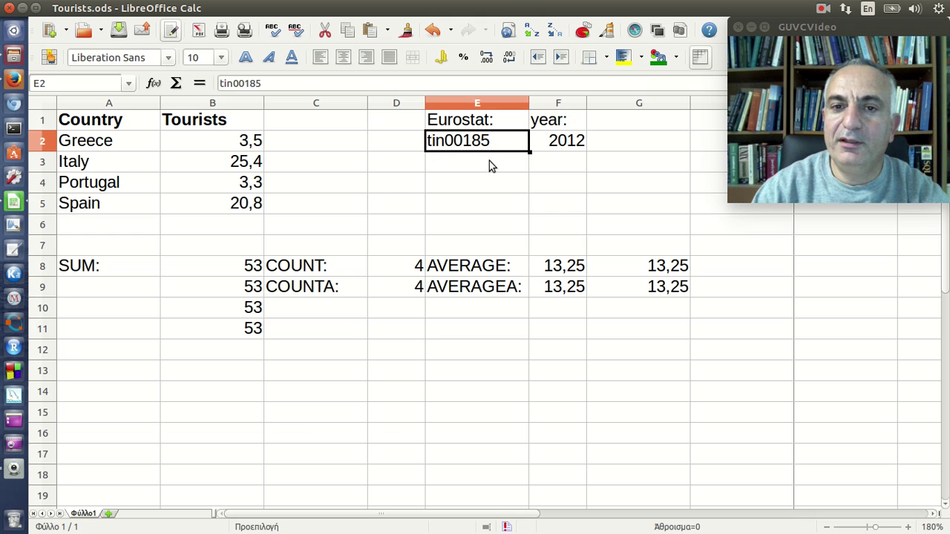
left_click(557, 156)
key("Up")
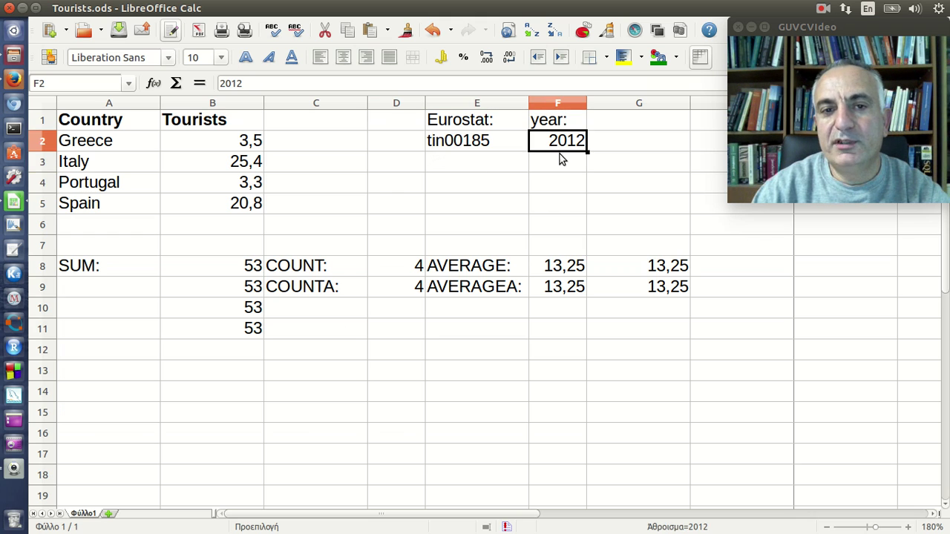